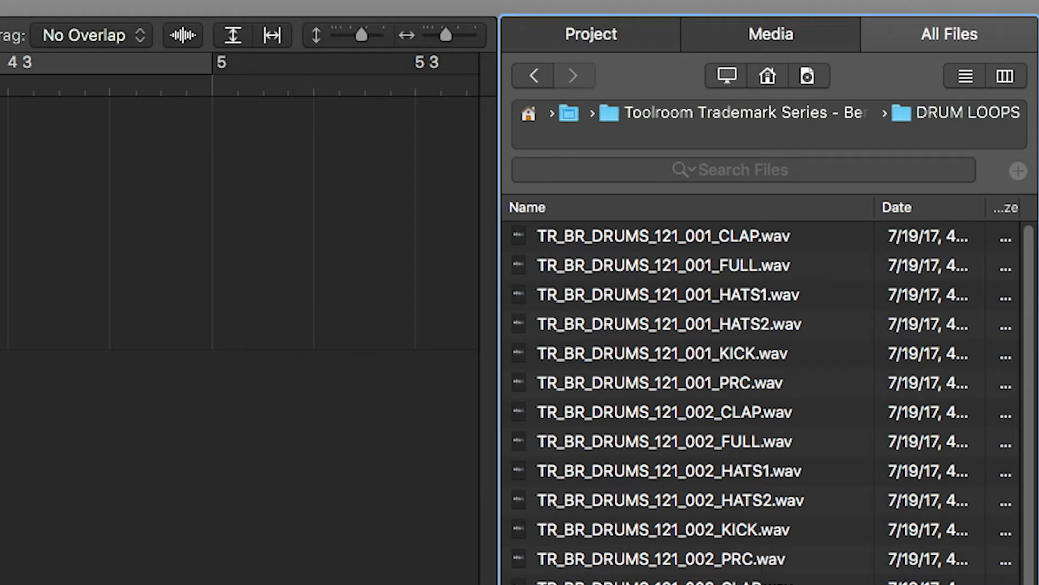
Step: Audition several of the FULL drum loops in the DRUM LOOPS folder, ending with TR_BR_DRUMS_123_015_FULL.wav
left_click(677, 270)
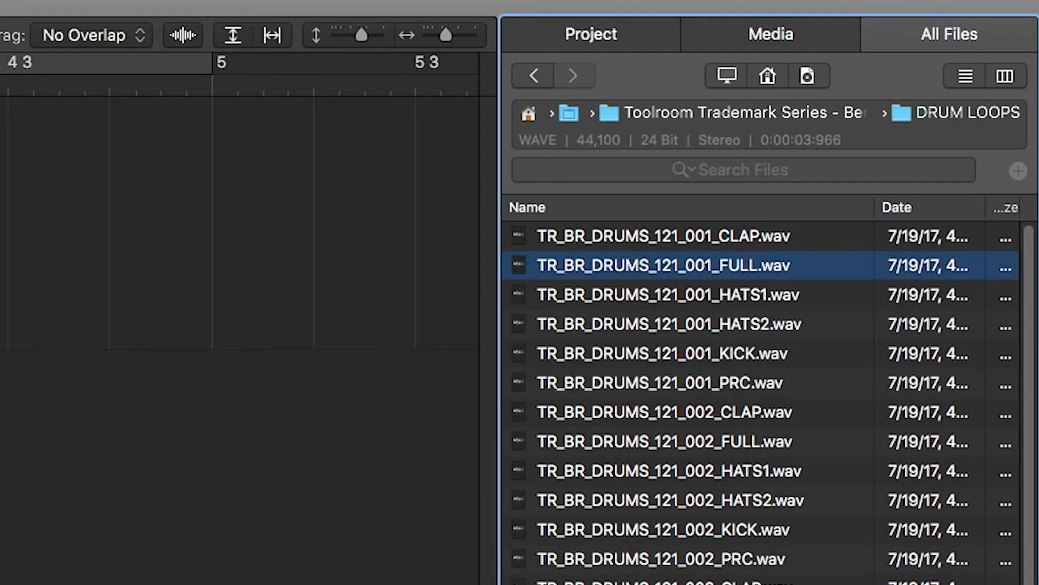
left_click(706, 446)
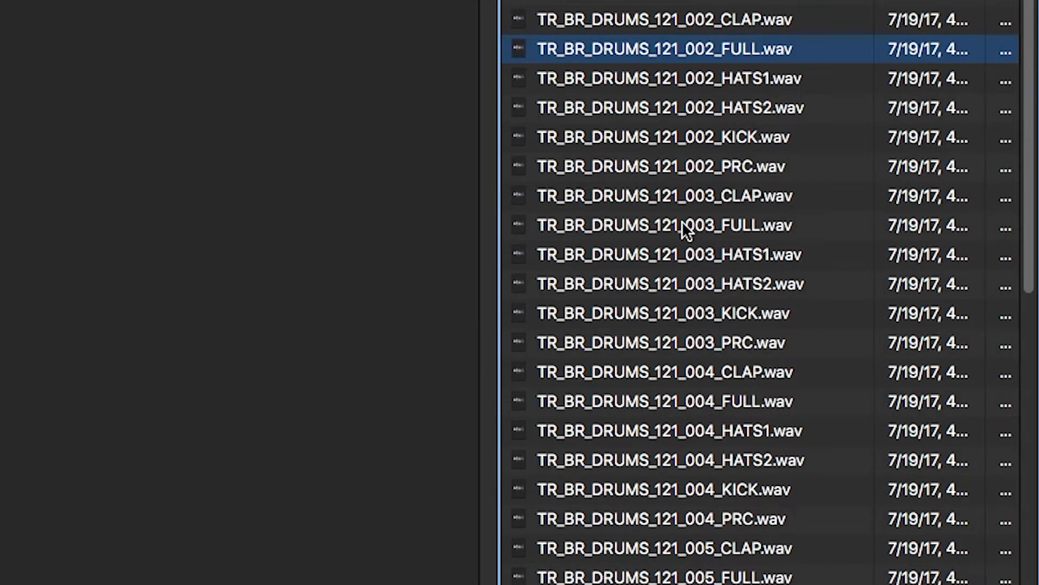
left_click(682, 225)
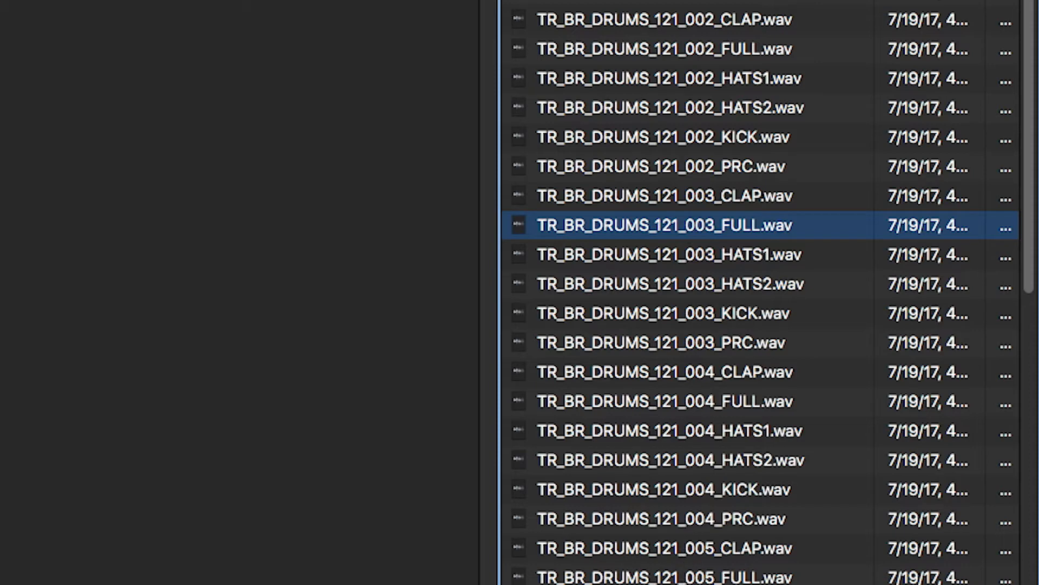
scroll(676, 209, "down", 8)
left_click(670, 291)
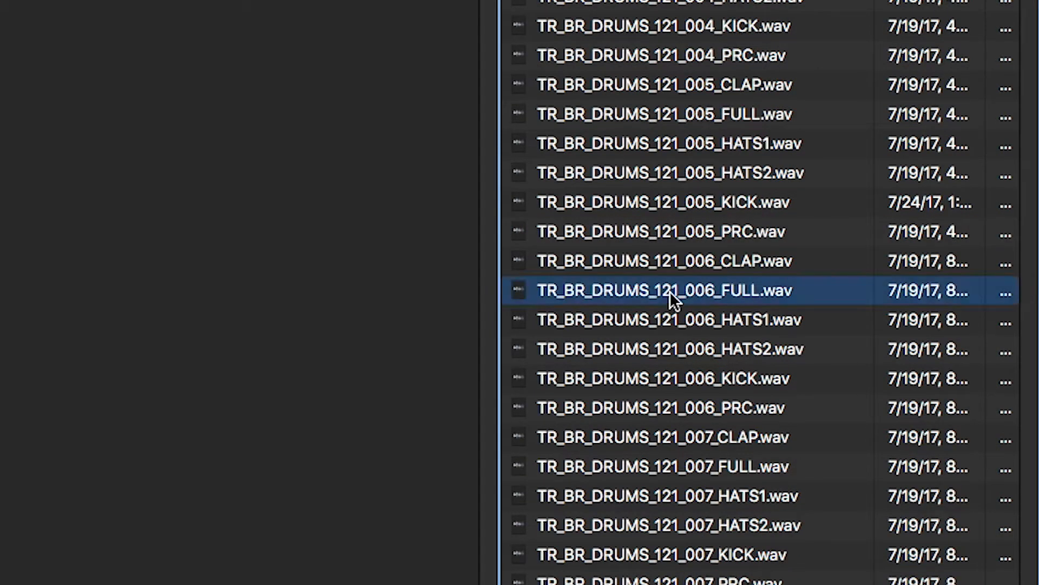
left_click(687, 466)
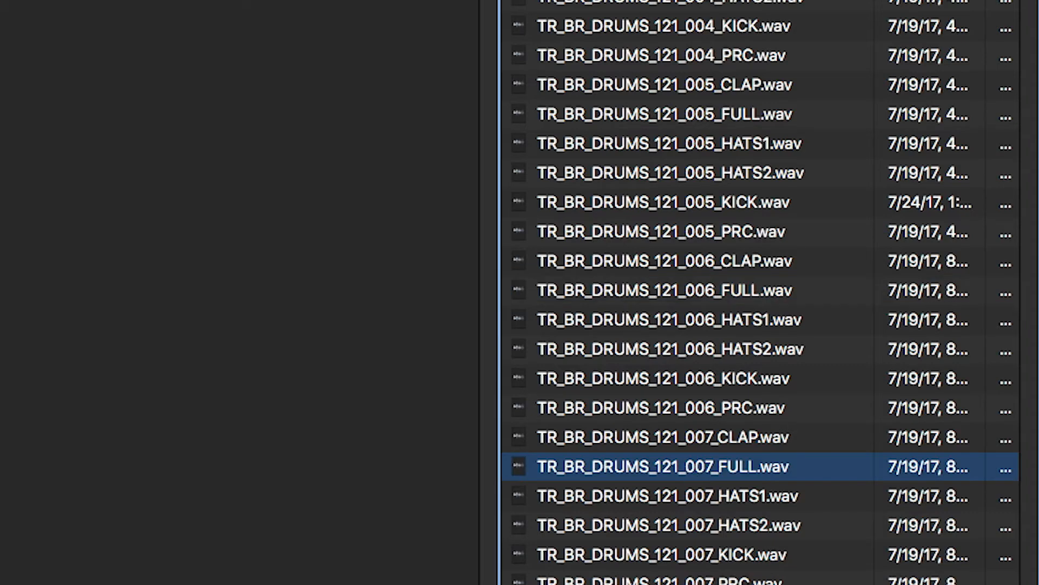
scroll(667, 275, "down", 10)
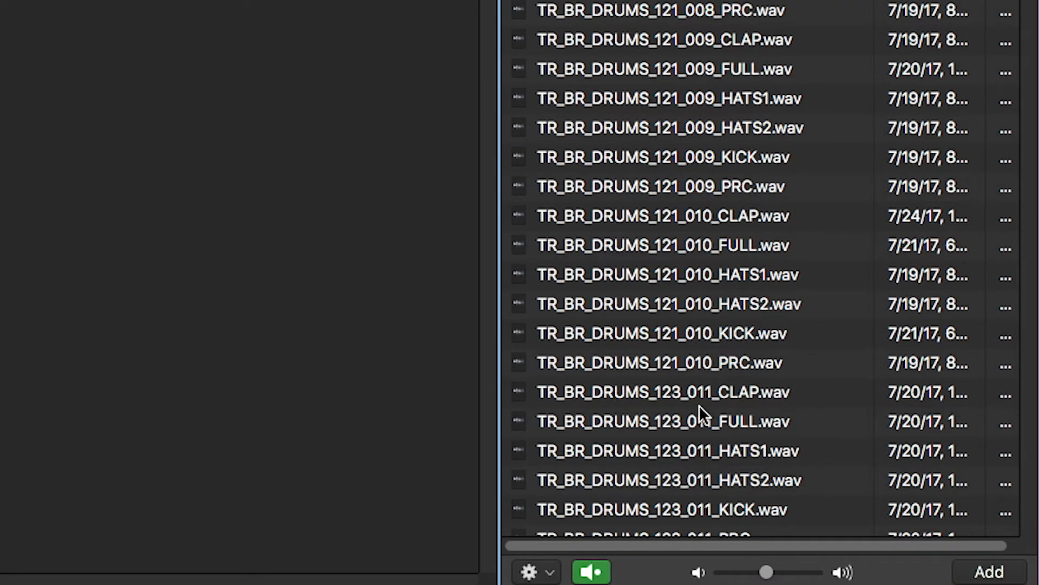
scroll(699, 406, "down", 15)
left_click(701, 228)
left_click(694, 252)
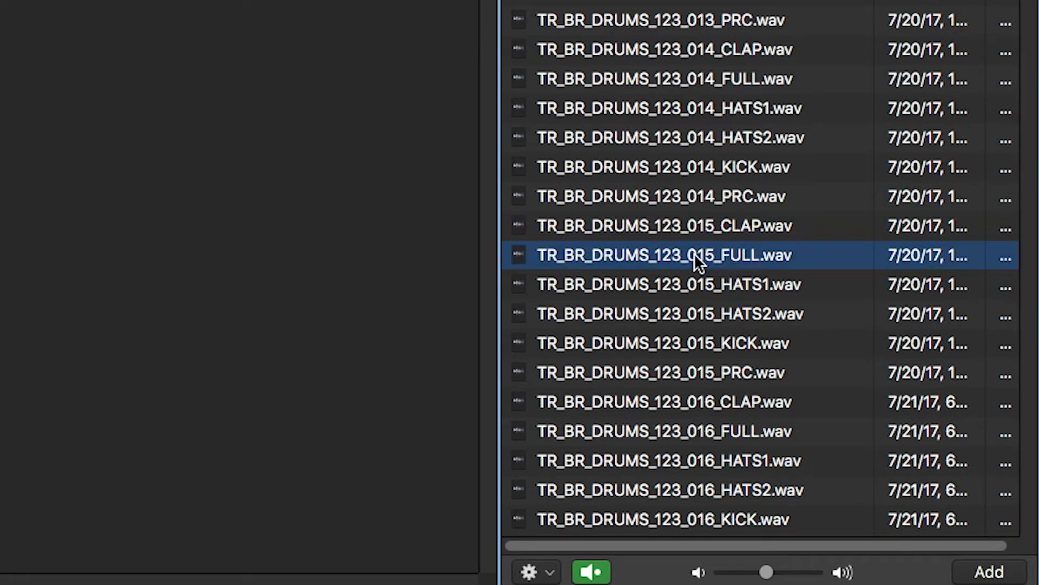
Step: Stop the preview and place TR_BR_DRUMS_123_015_FULL.wav on an audio track at bar 1
left_click(594, 576)
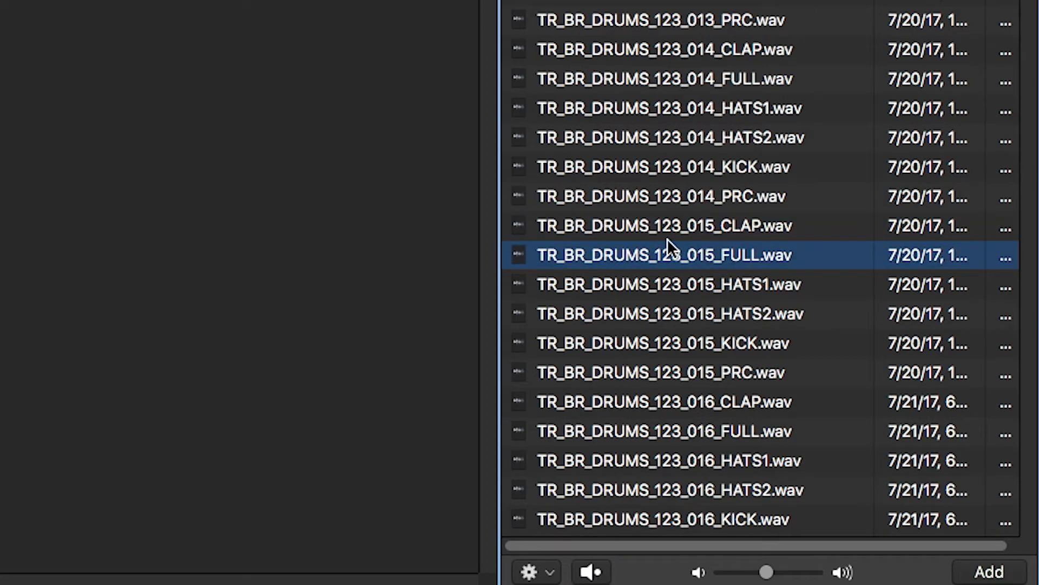
left_click_drag(670, 254, 509, 184)
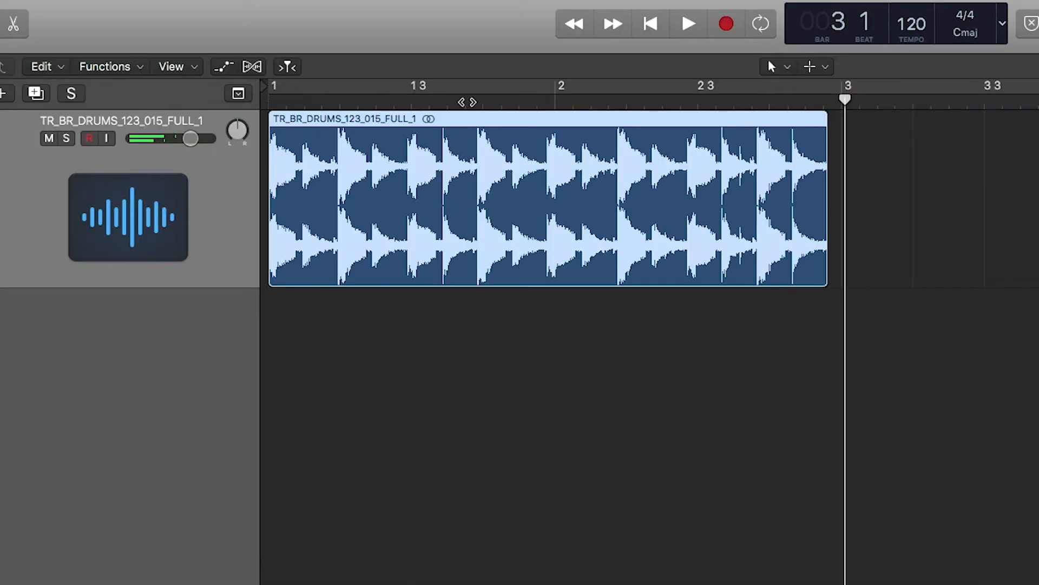
Step: Set up a cycle range from bar 1 to bar 3 over the drum loop
left_click(464, 86)
left_click(464, 86)
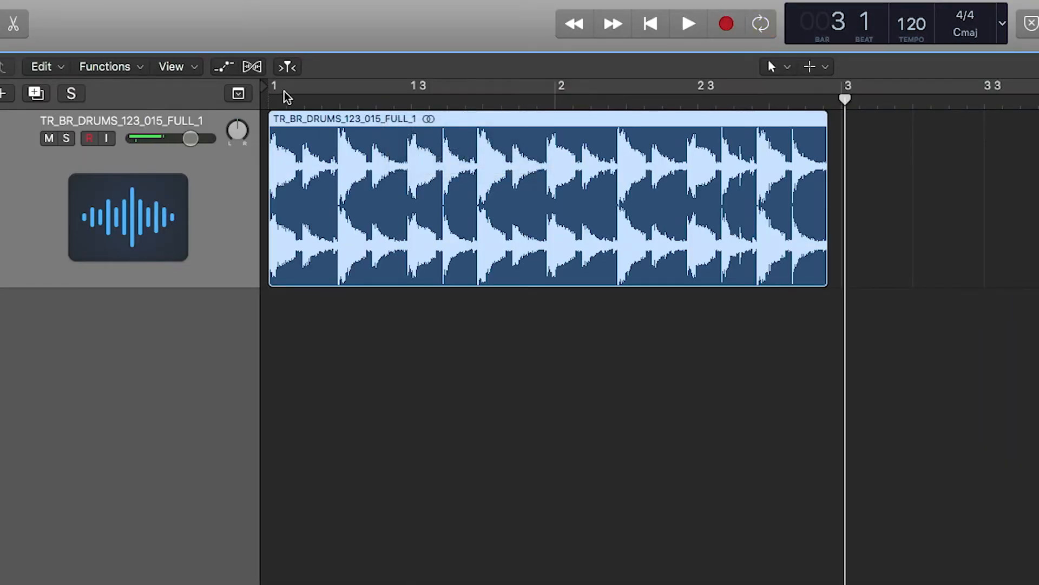
left_click_drag(274, 92, 849, 111)
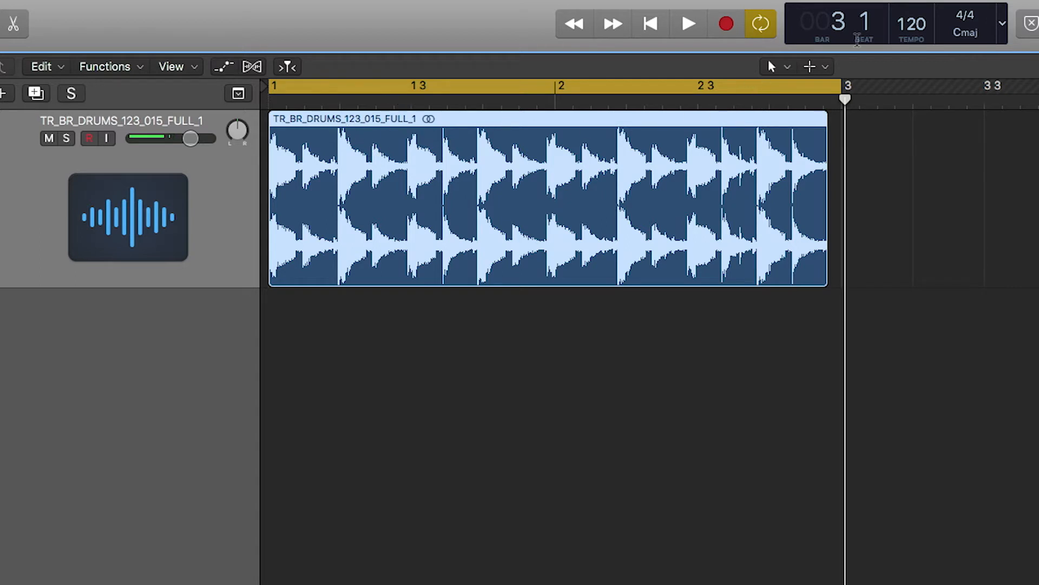
Step: Set the project tempo to 123 and play the drum loop through the cycle range
double_click(915, 27)
type("123")
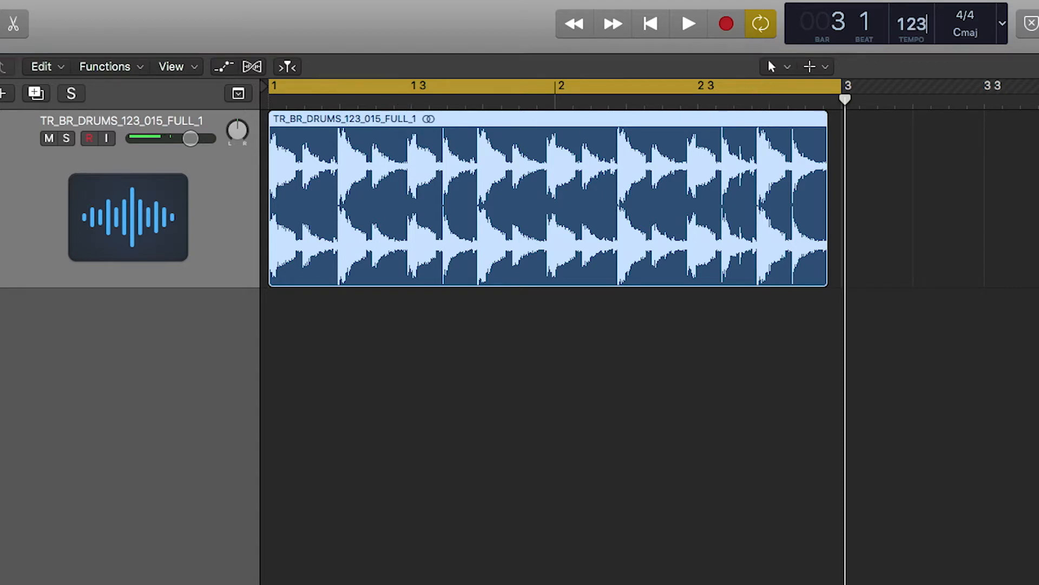
key("Return")
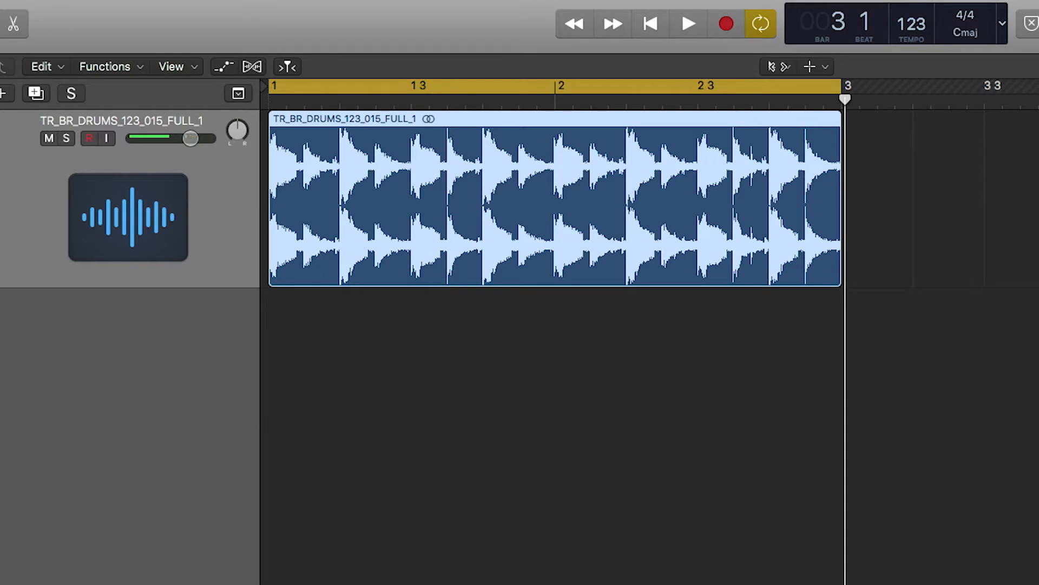
key("space")
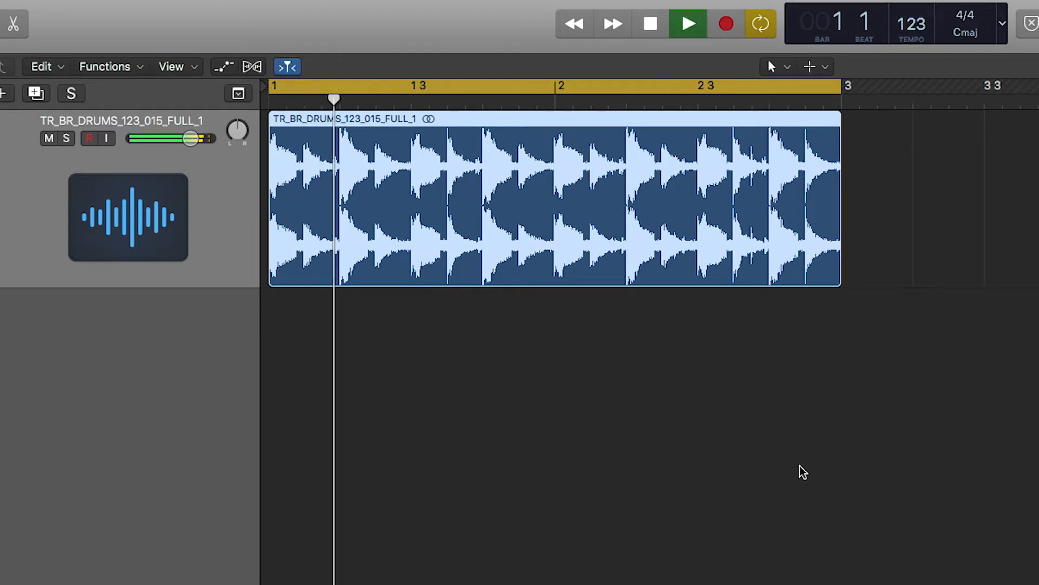
key("space")
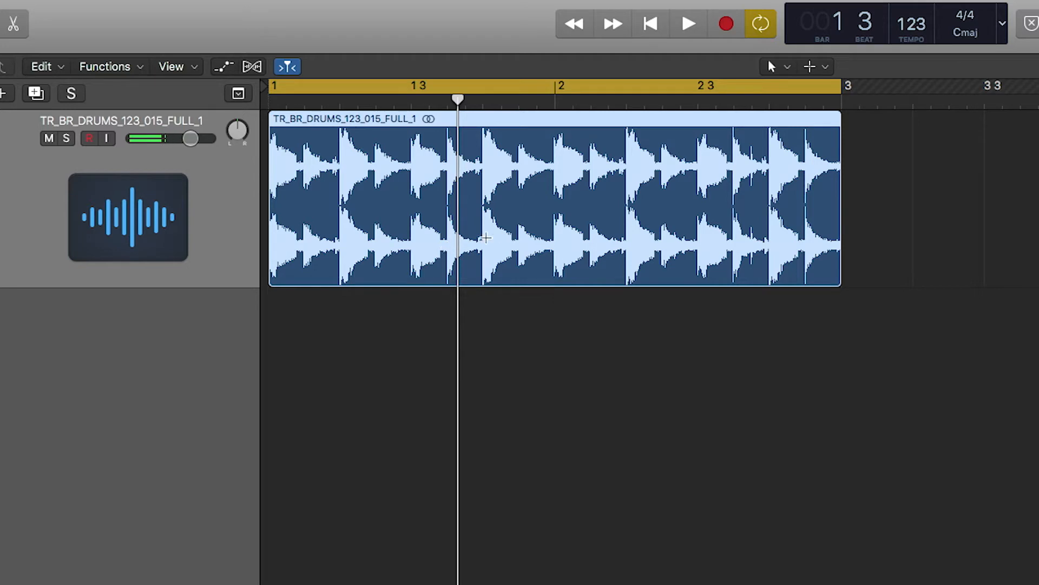
Step: Try cutting the drum region with the Scissors tool and undo the cuts
key("t")
key("i")
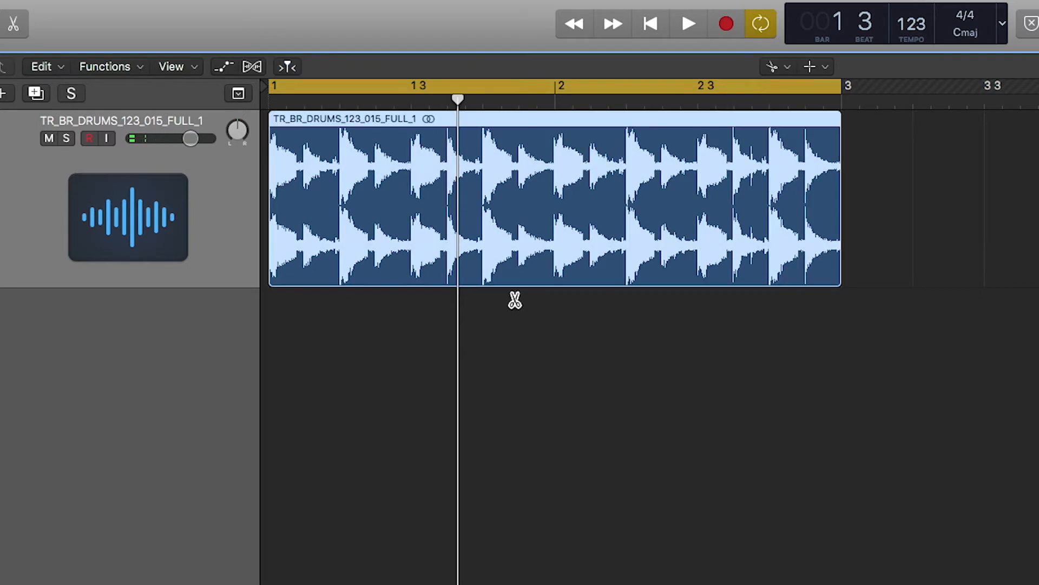
left_click_drag(561, 220, 555, 222)
left_click_drag(436, 222, 413, 222)
key("super+z")
key("super+z")
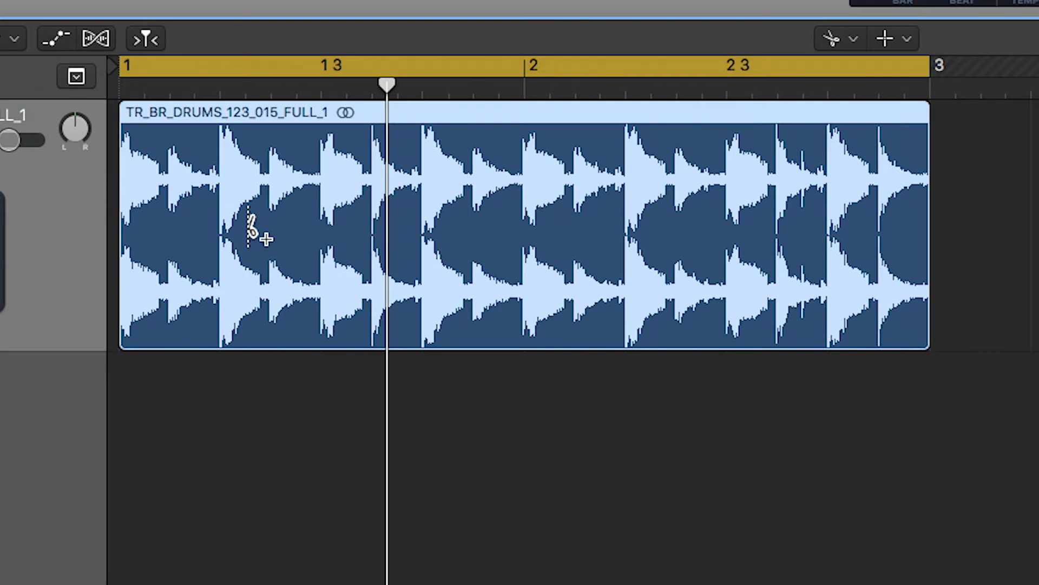
Step: Try slicing the whole drum region into equal eighth-note pieces and then finer ones, undoing each division
left_click_drag(251, 224, 171, 233)
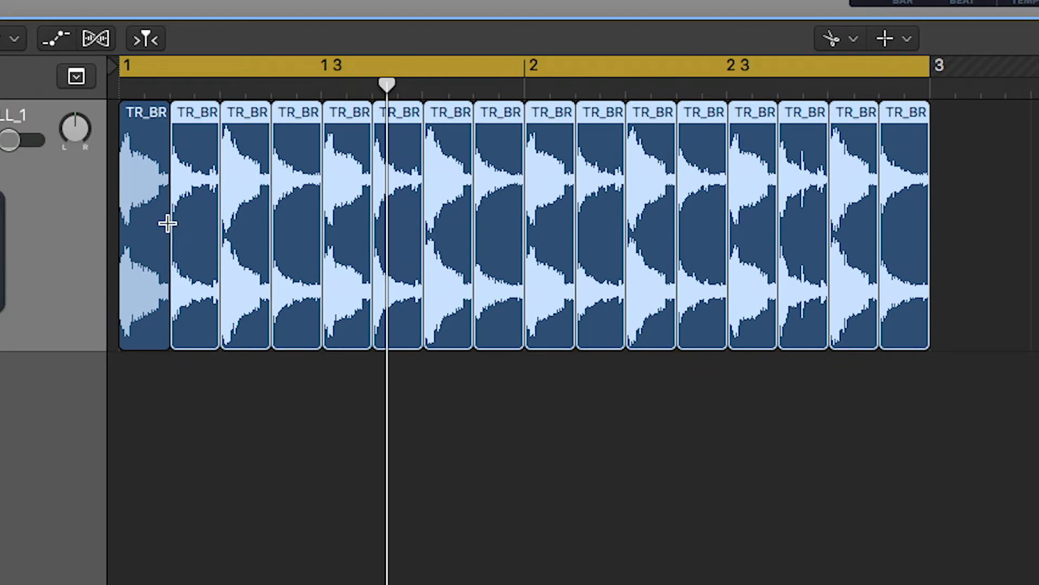
key("super+z")
left_click_drag(171, 232, 144, 232)
key("super+z")
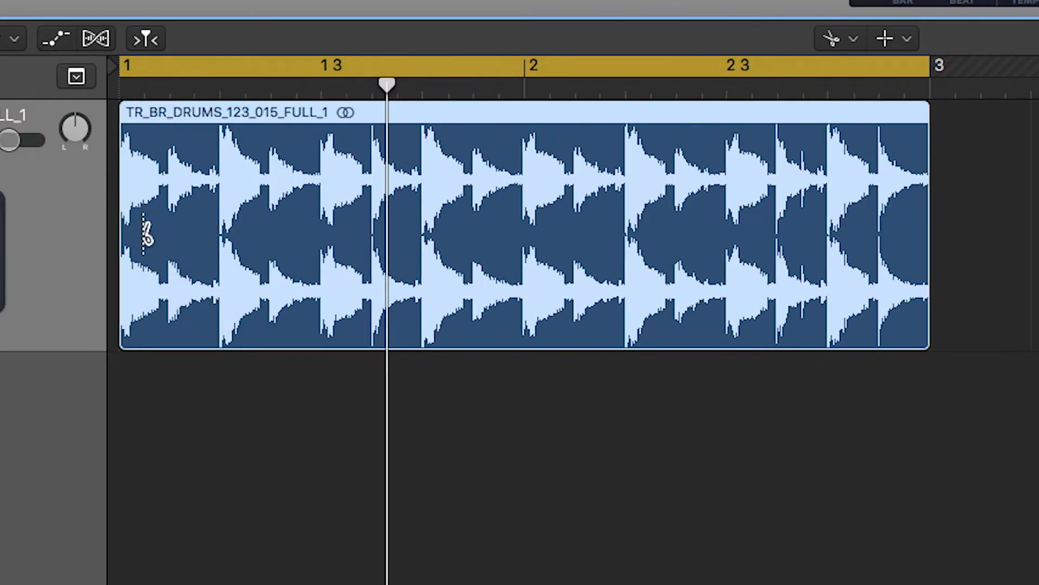
Step: Try slicing the drum region into equal half-bar pieces, undo the division and return to the Pointer tool
left_click_drag(232, 240, 323, 243)
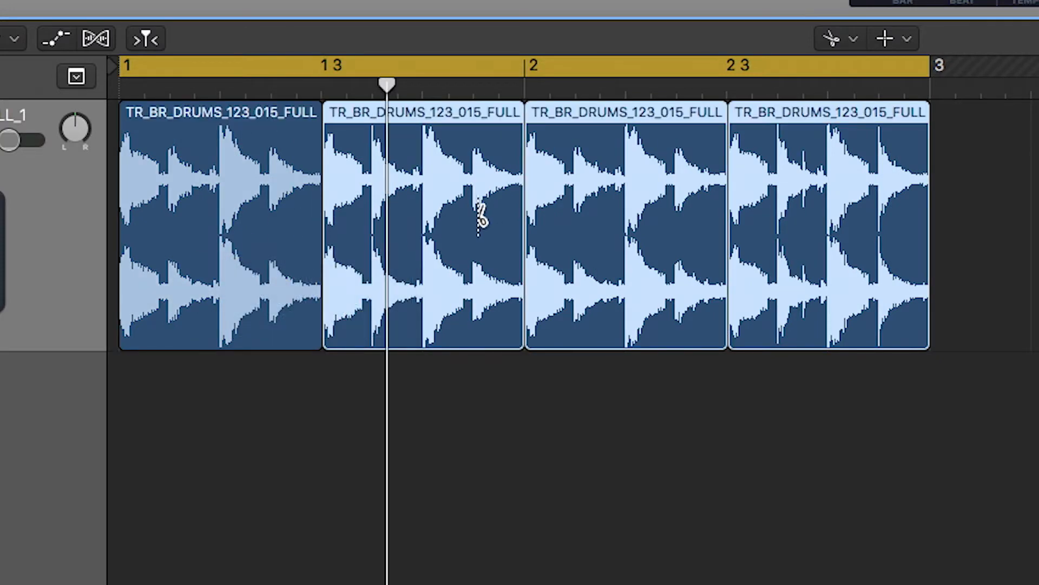
key("super+z")
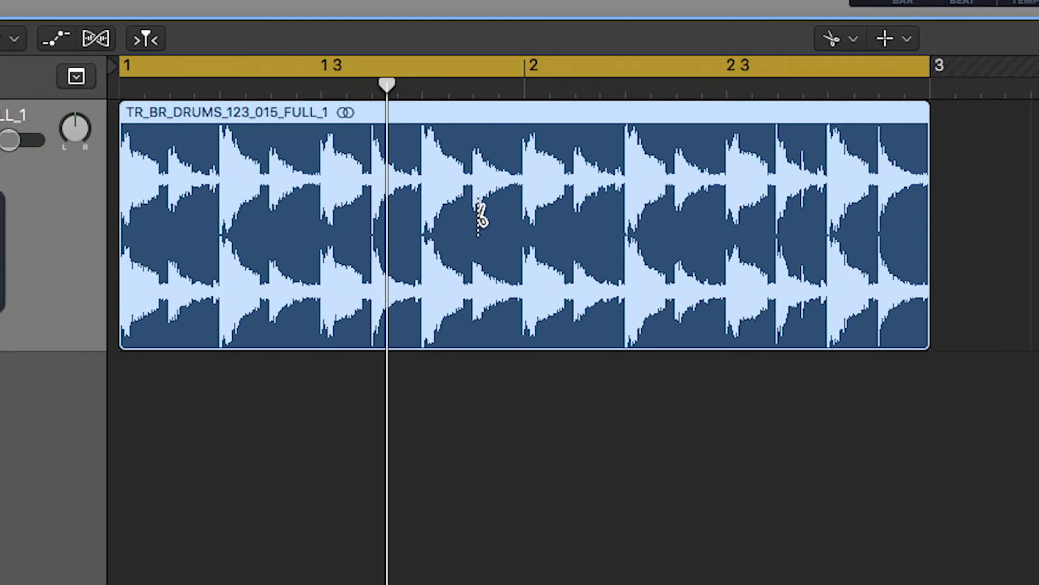
key("t")
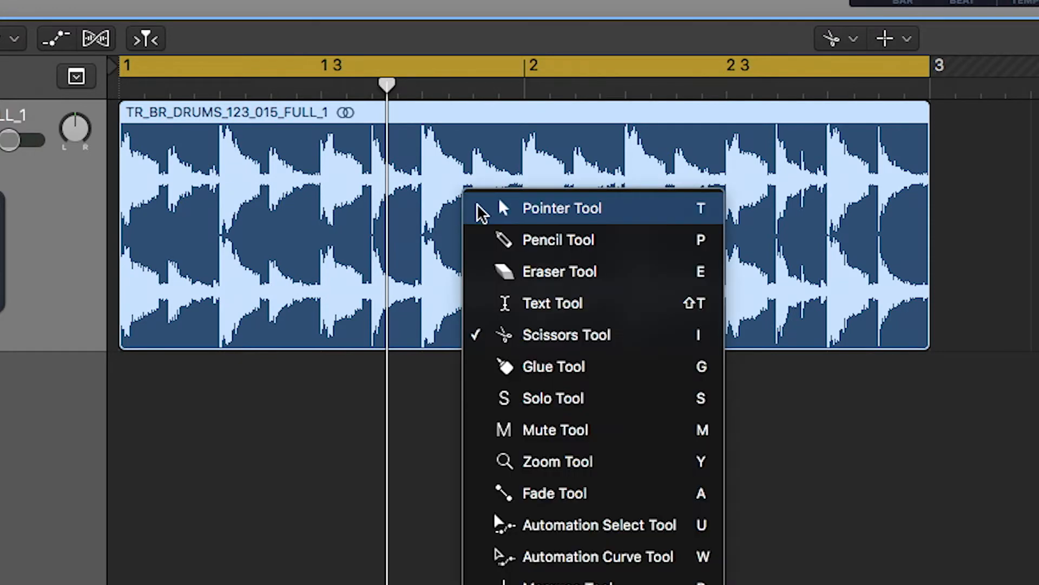
key("t")
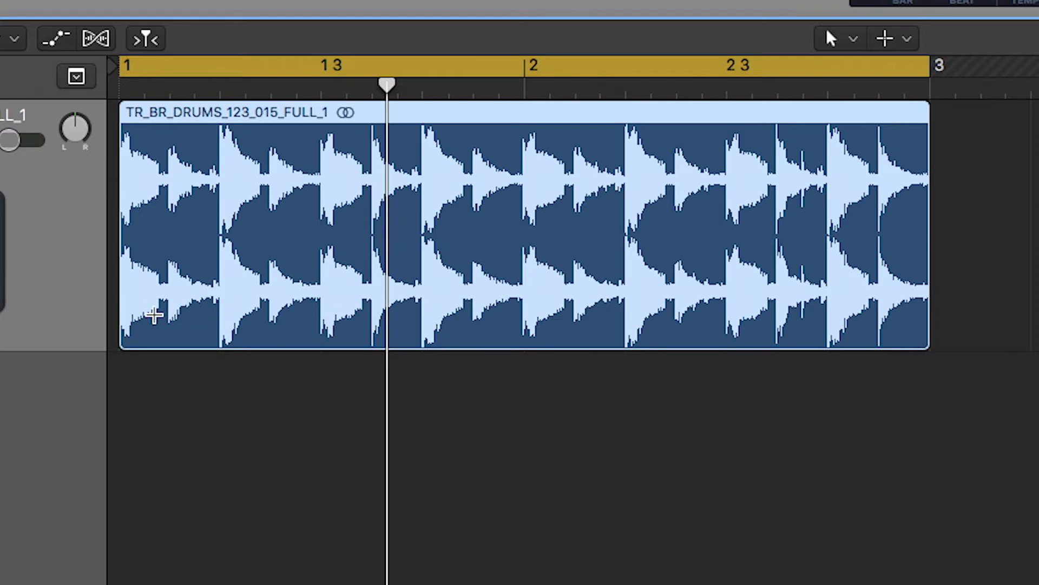
Step: Place a marquee point within the region's first hit and step it back and forth between the nearby transients
left_click(148, 273)
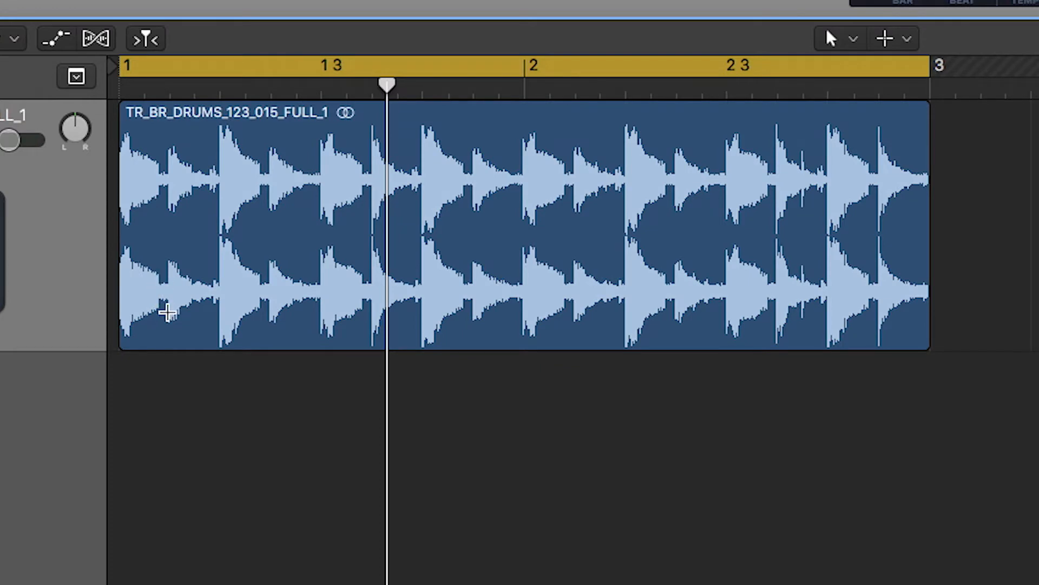
left_click(150, 305)
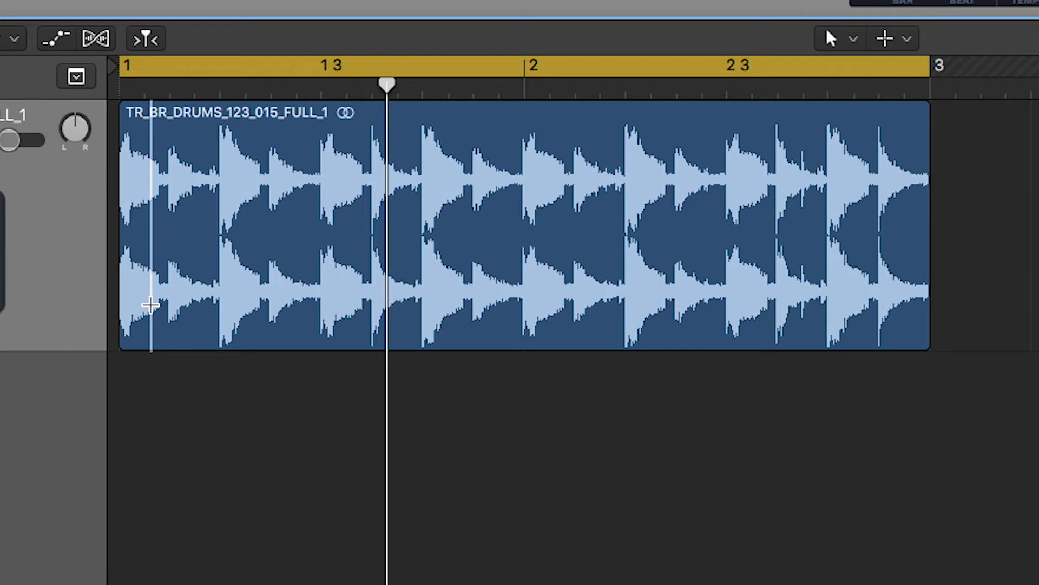
key("Right")
key("Right")
key("Left")
key("Right")
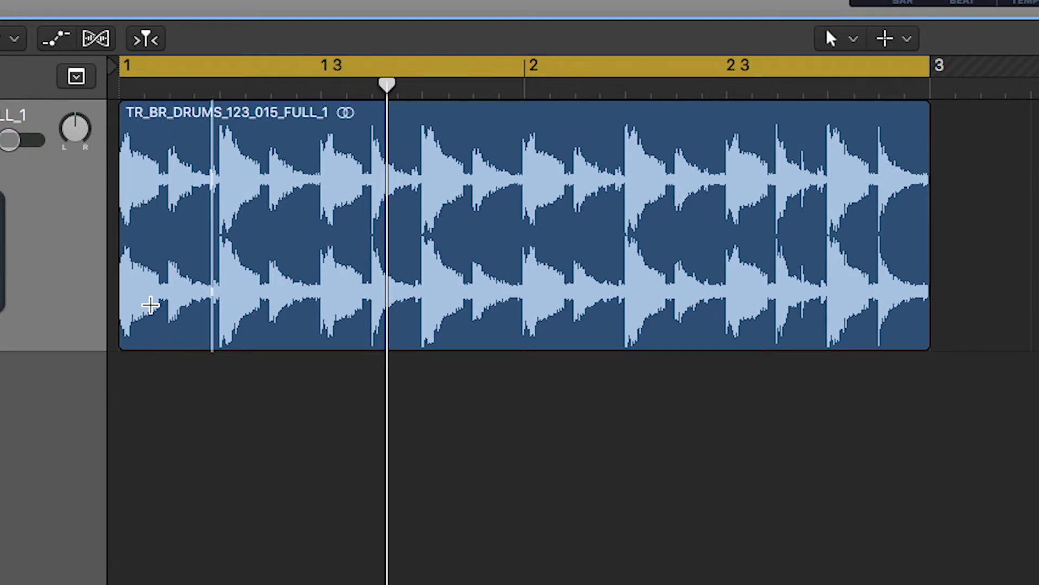
key("Right")
key("Left")
key("Left")
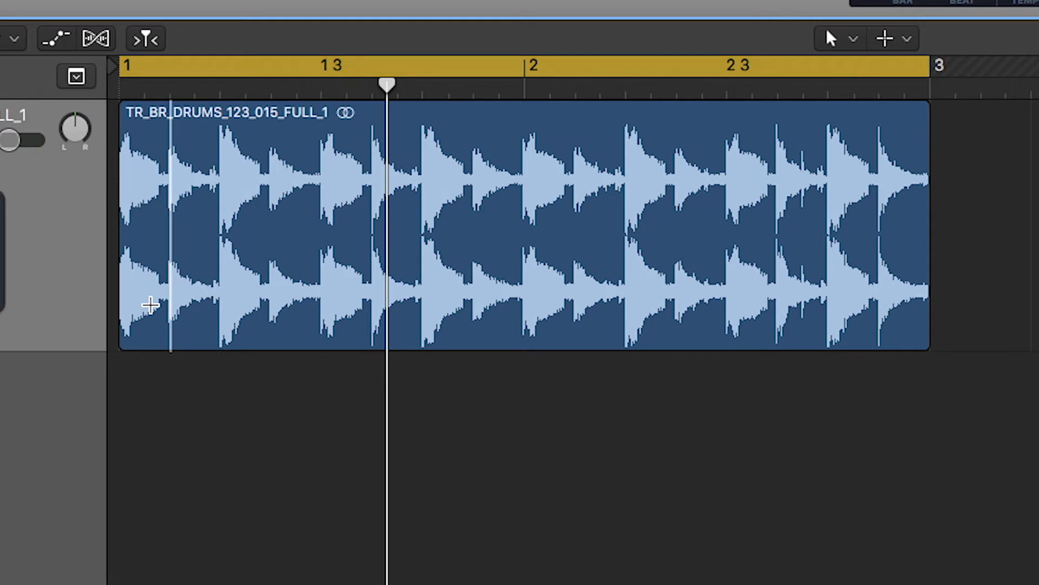
key("Left")
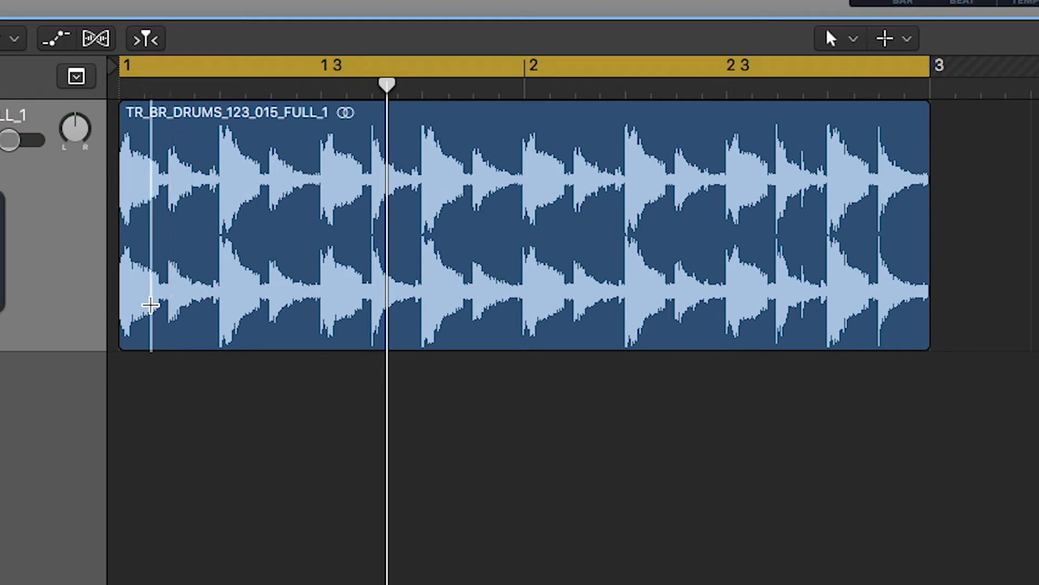
Step: Marquee-select the second drum hit from transient to transient and split it into its own region
key("Right")
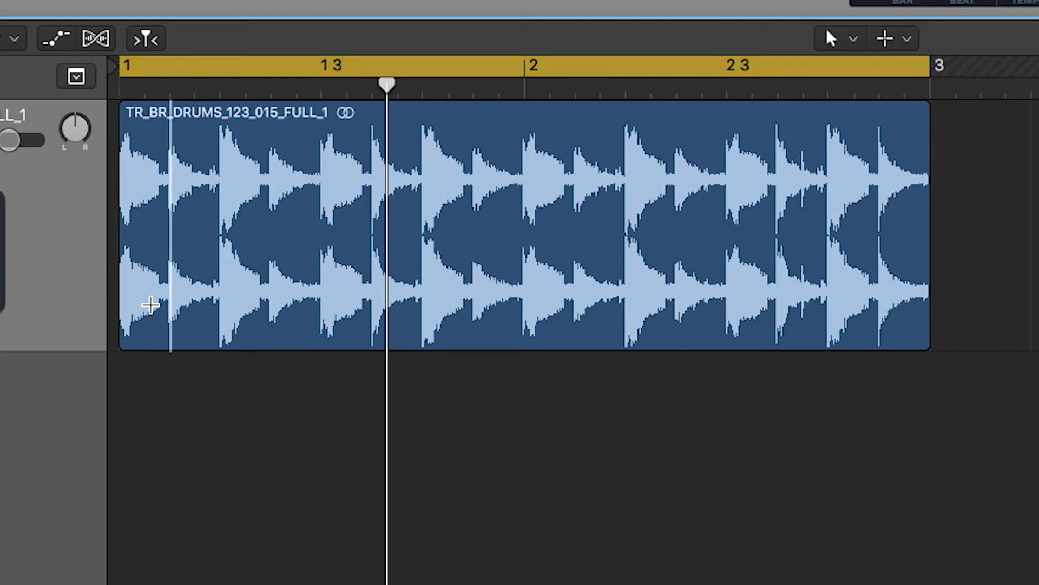
key("shift+Right")
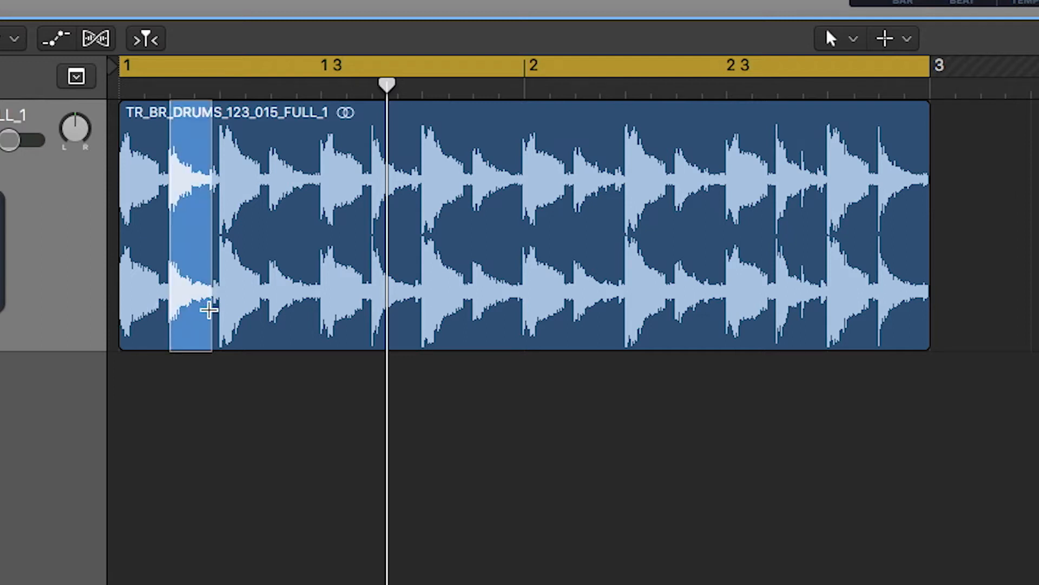
left_click(205, 136)
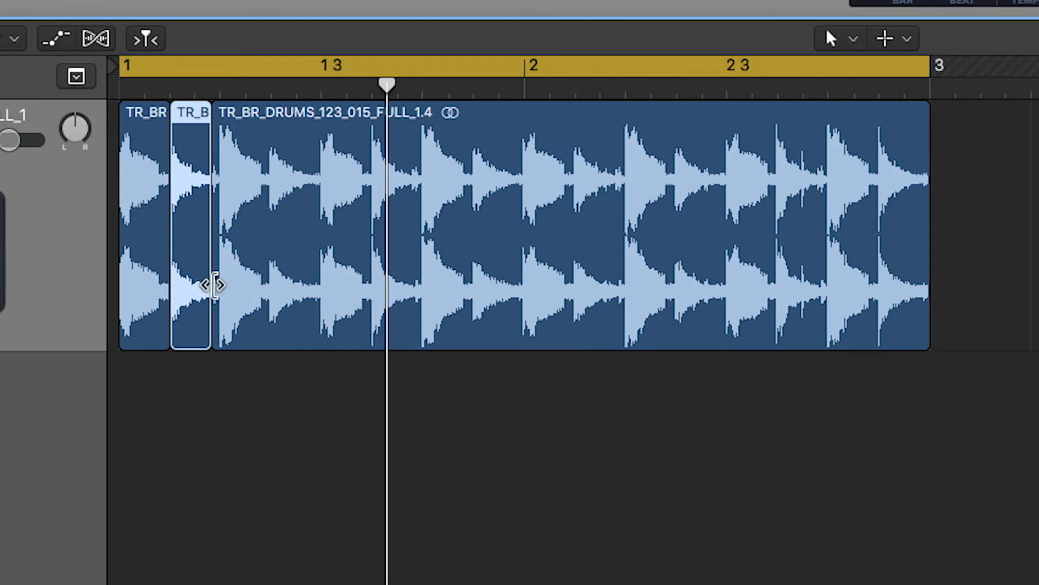
Step: Marquee-select the third drum hit up to the next transient and split it into its own region
left_click(225, 280)
key("Left")
key("Right")
key("Left")
key("shift+Right")
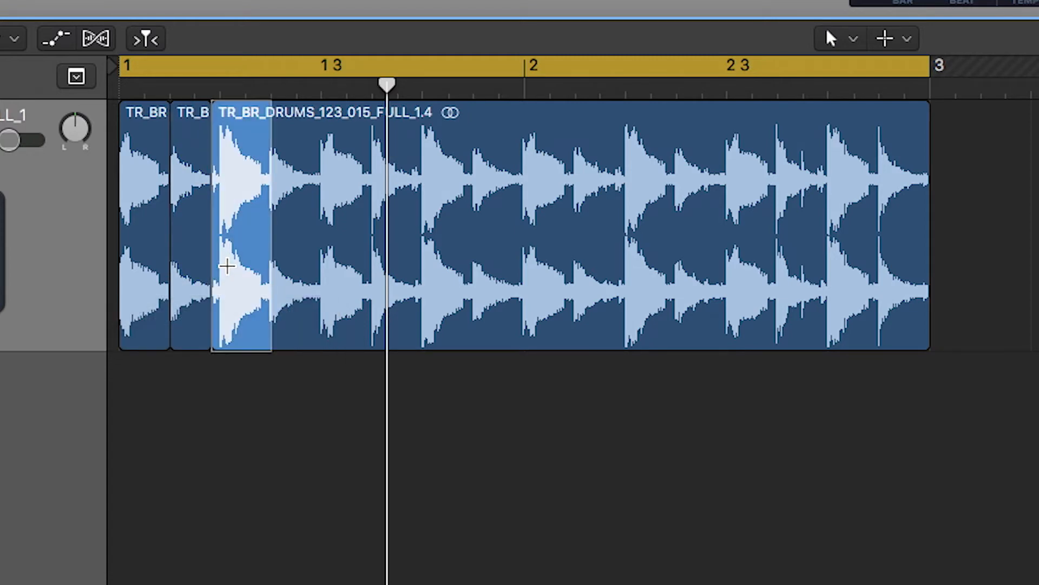
left_click(248, 149)
Step: Marquee-select the fifth drum hit, starting at beat 3 of bar 1, and split it into its own region
left_click(294, 315)
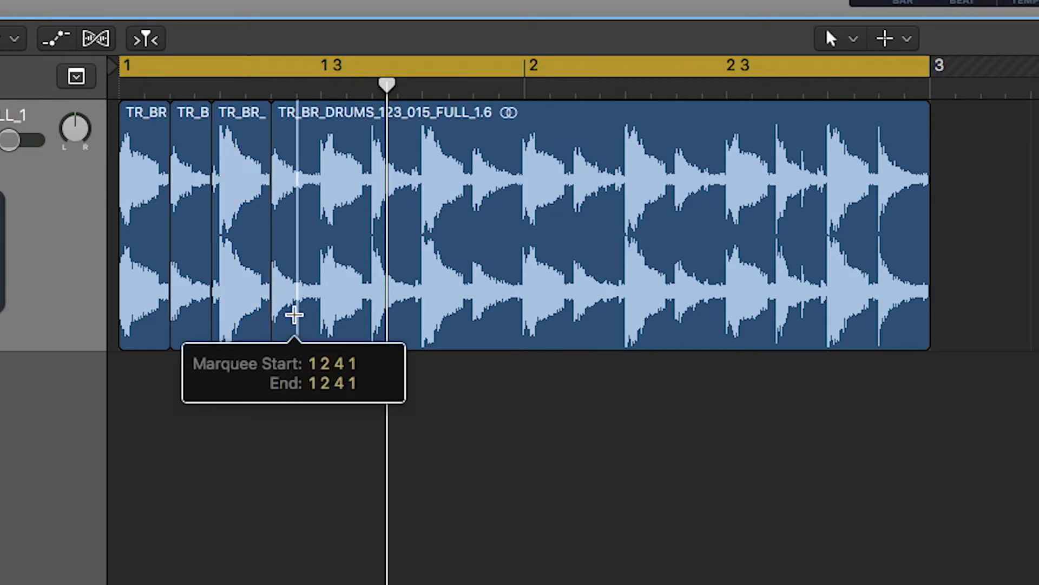
key("Right")
key("shift+Right")
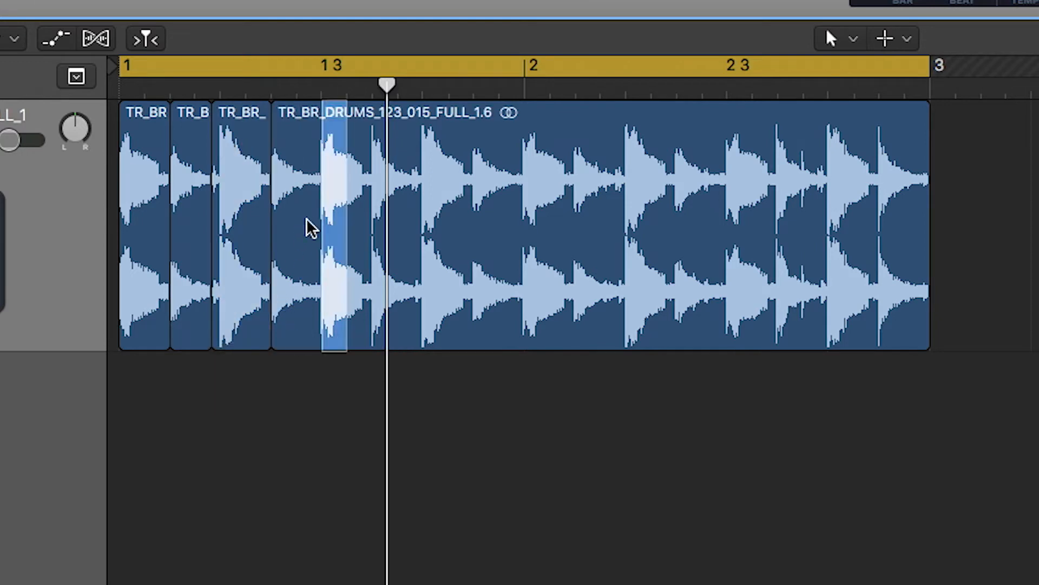
key("shift+Right")
left_click(355, 139)
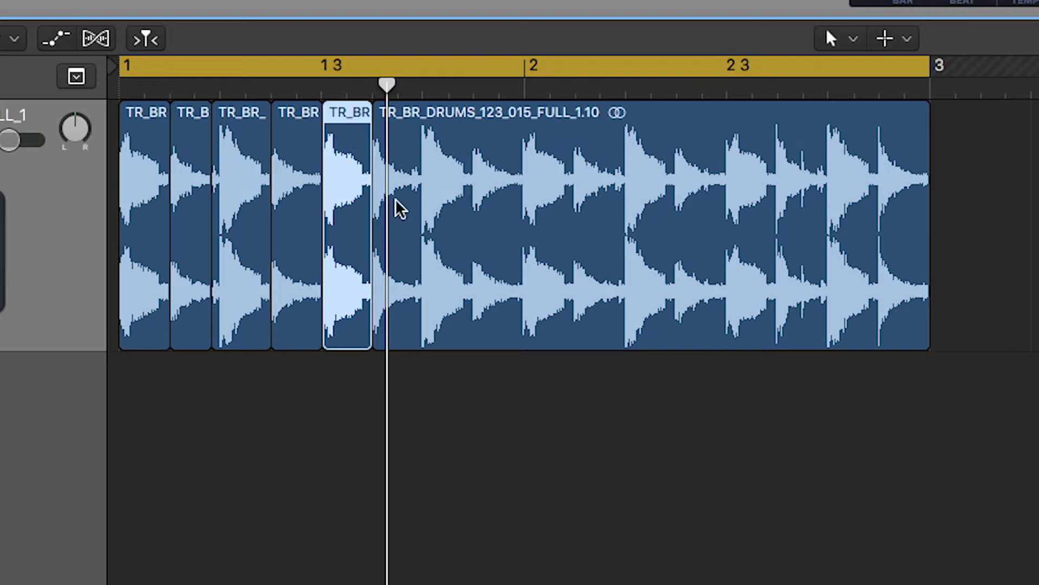
Step: Marquee-select the seventh drum hit, around beat 4 of bar 1, between its transients and split it into its own region
left_click(409, 302)
key("Right")
key("Left")
key("shift+Right")
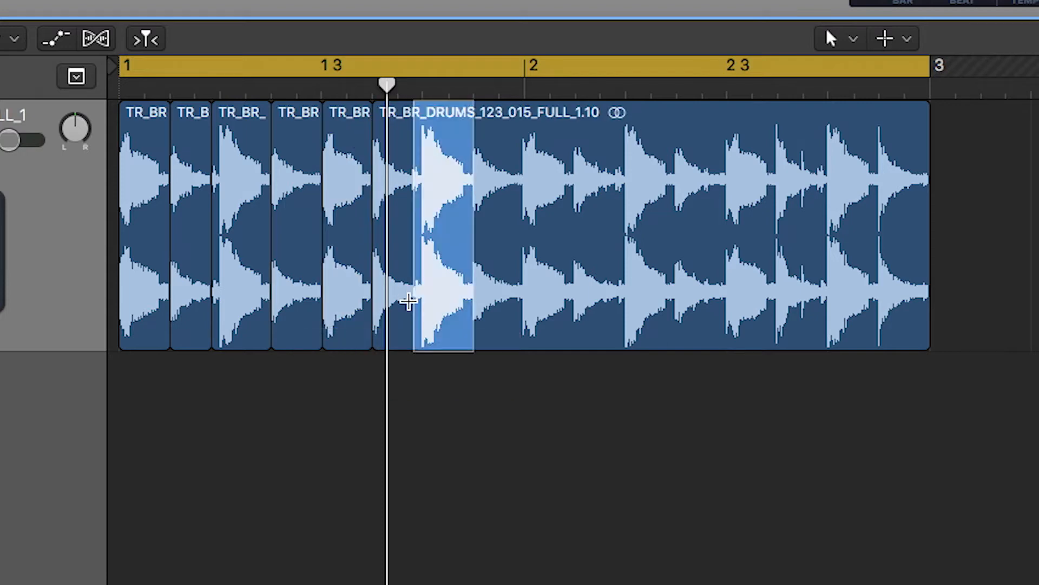
left_click(432, 128)
Step: Marquee-select the ninth drum hit at the start of bar 2 up to the next transient and split it off
left_click(508, 257)
key("Right")
key("shift+Right")
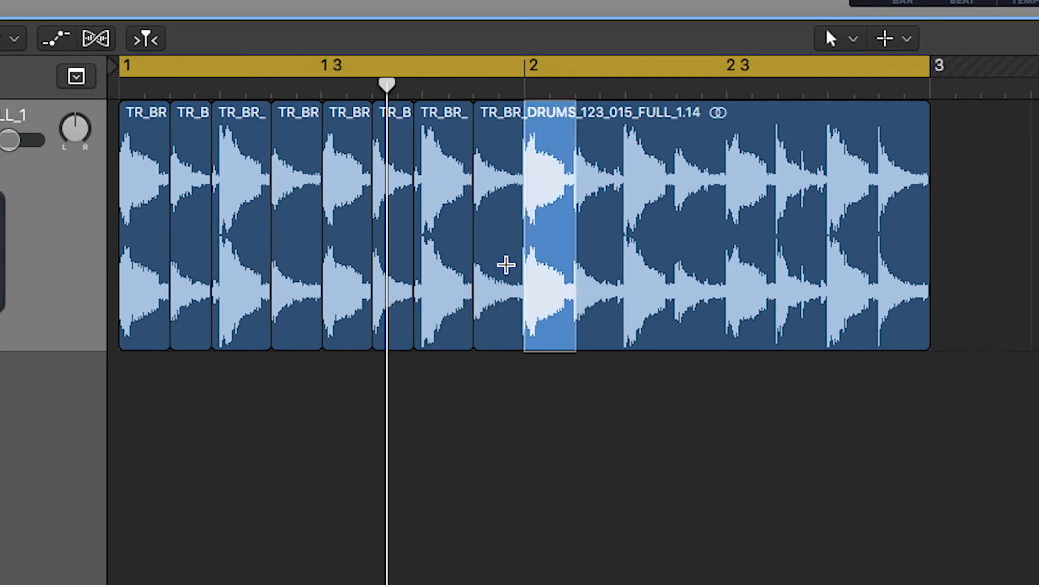
left_click(550, 121)
Step: Marquee-select the eleventh drum hit, around beat 2 of bar 2, between its transients and split it into its own region
left_click(599, 301)
key("Right")
key("shift+Right")
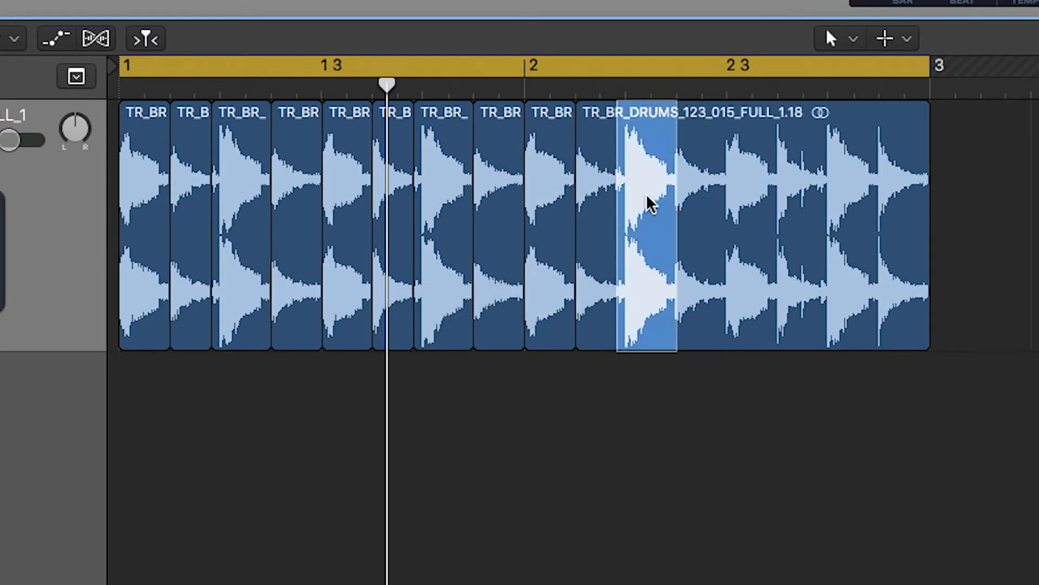
left_click(636, 166)
Step: Marquee-select the thirteenth drum hit at beat 3 of bar 2 up to the next transient and split it off
left_click(710, 318)
key("Right")
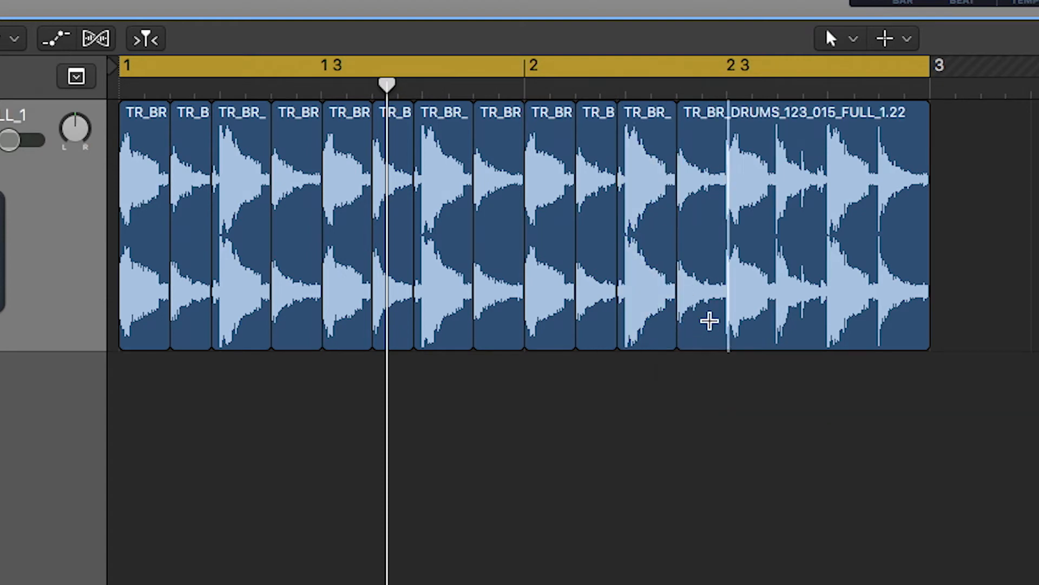
key("shift+Right")
left_click(743, 172)
Step: Marquee-select the fifteenth drum hit, around beat 4 of bar 2, between its transients and split it into its own region
left_click(815, 301)
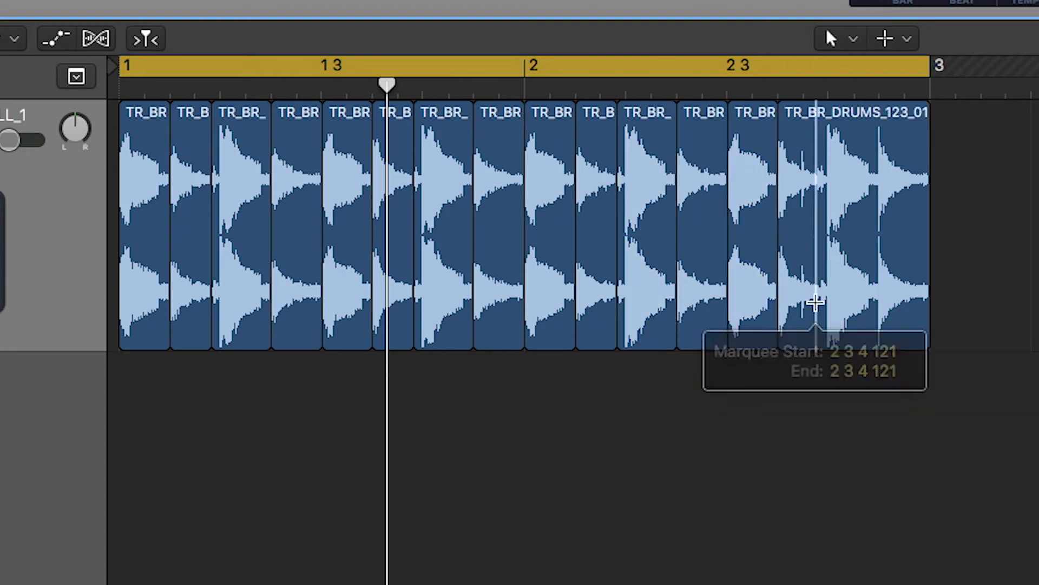
key("shift+Right")
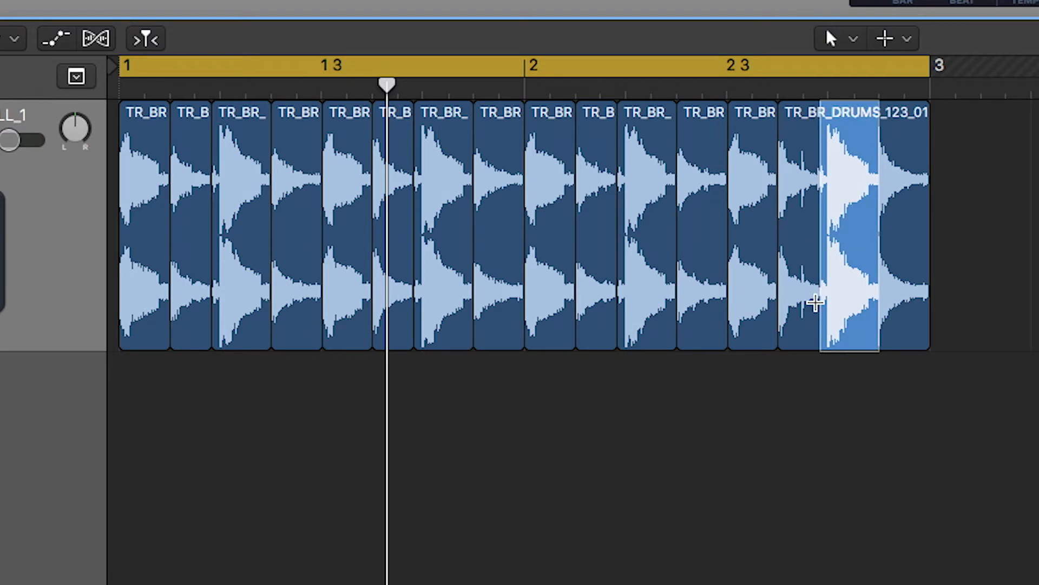
left_click(858, 193)
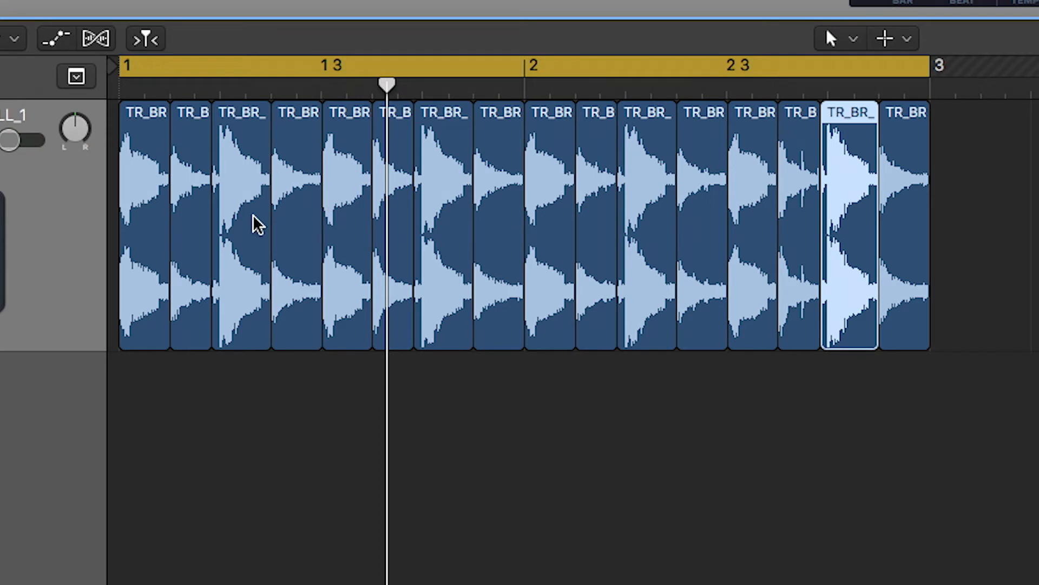
Step: Open the second drum hit's region in the audio File editor and examine the waveform at the region's start for zero crossings
left_click(190, 153)
left_click(313, 385)
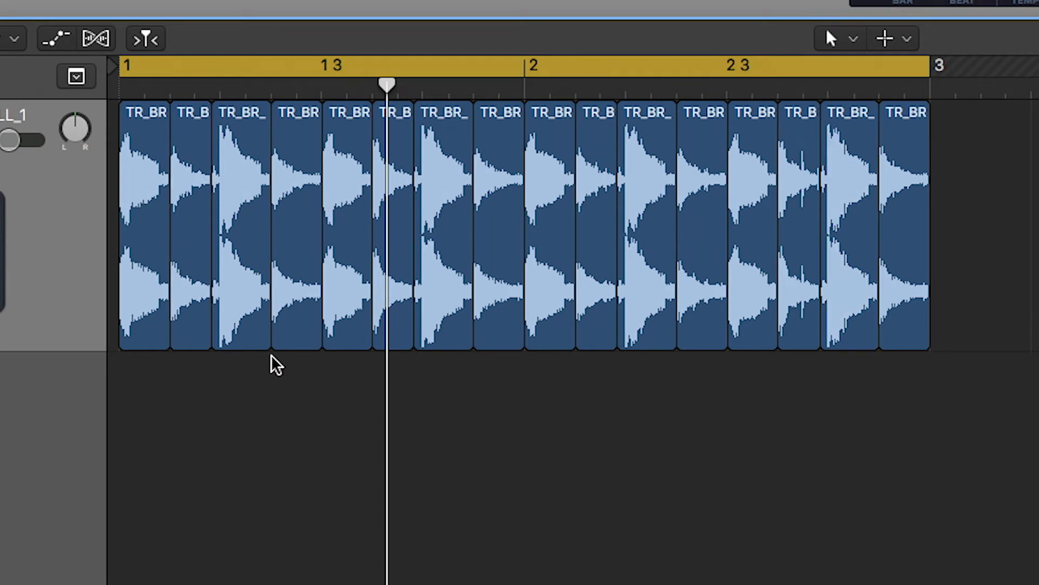
double_click(193, 116)
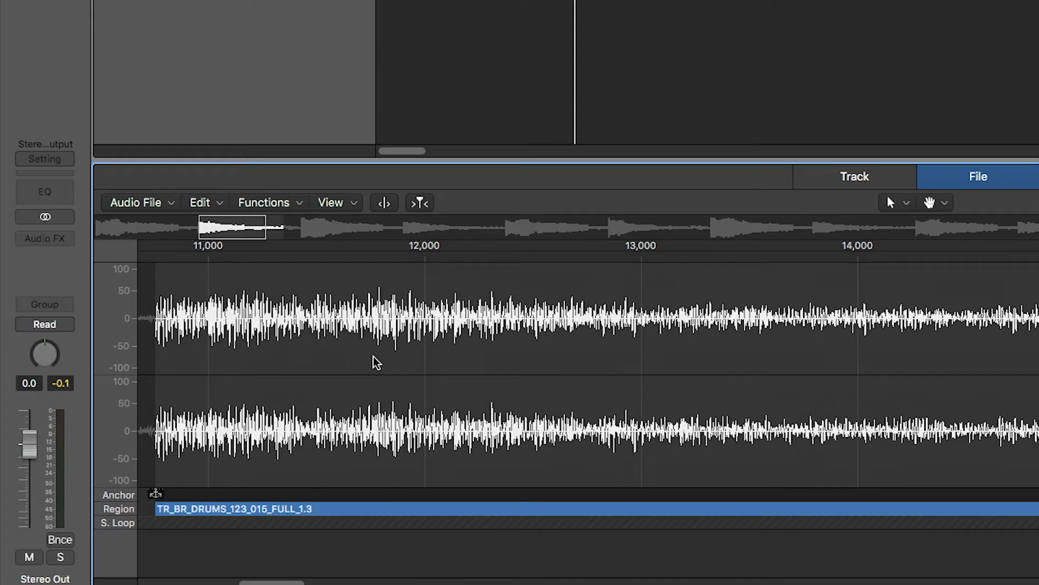
scroll(274, 411, "up", 10)
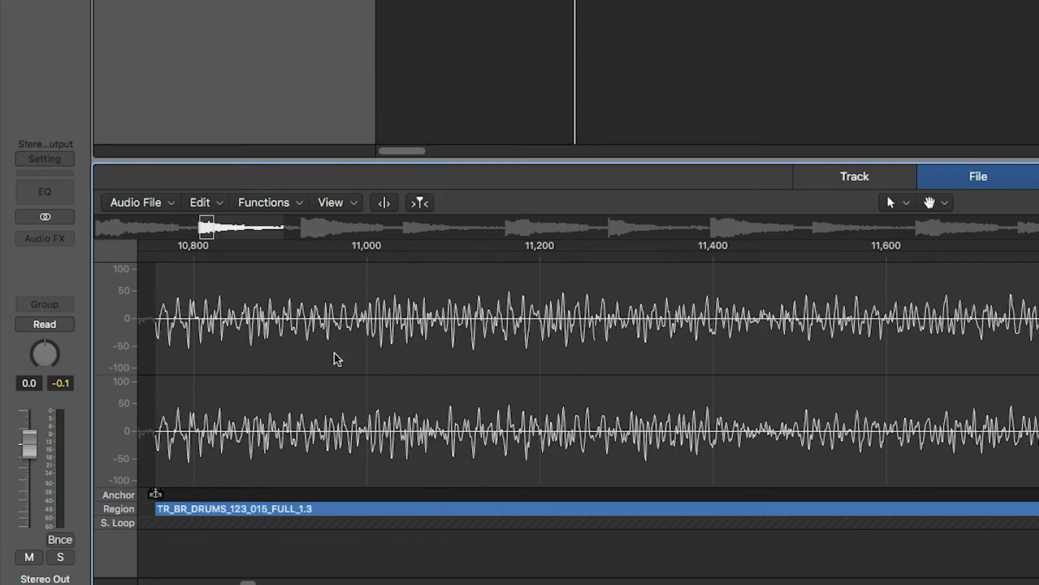
scroll(274, 411, "up", 2)
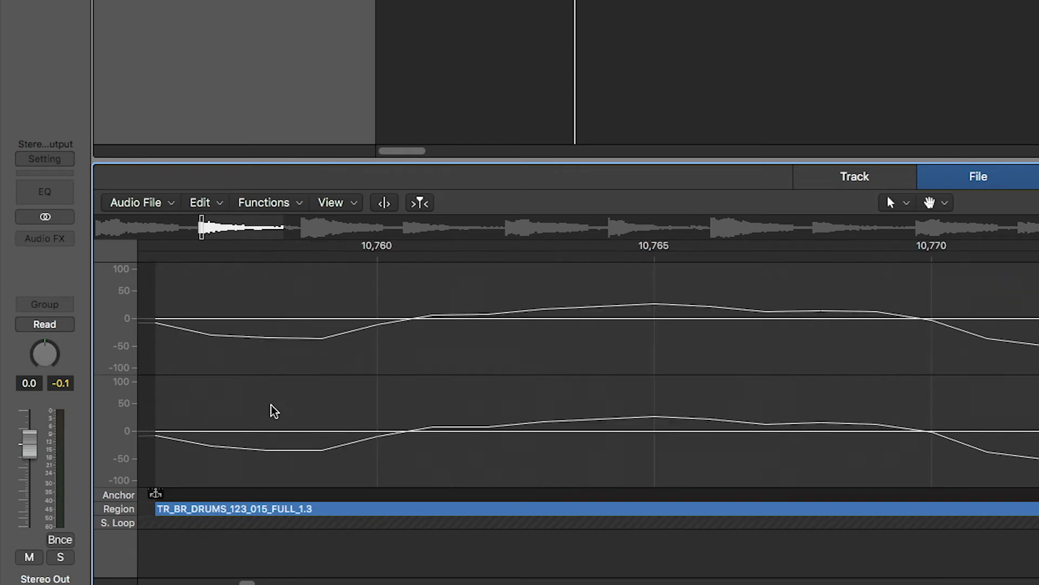
scroll(255, 366, "down", 4)
scroll(255, 366, "up", 2)
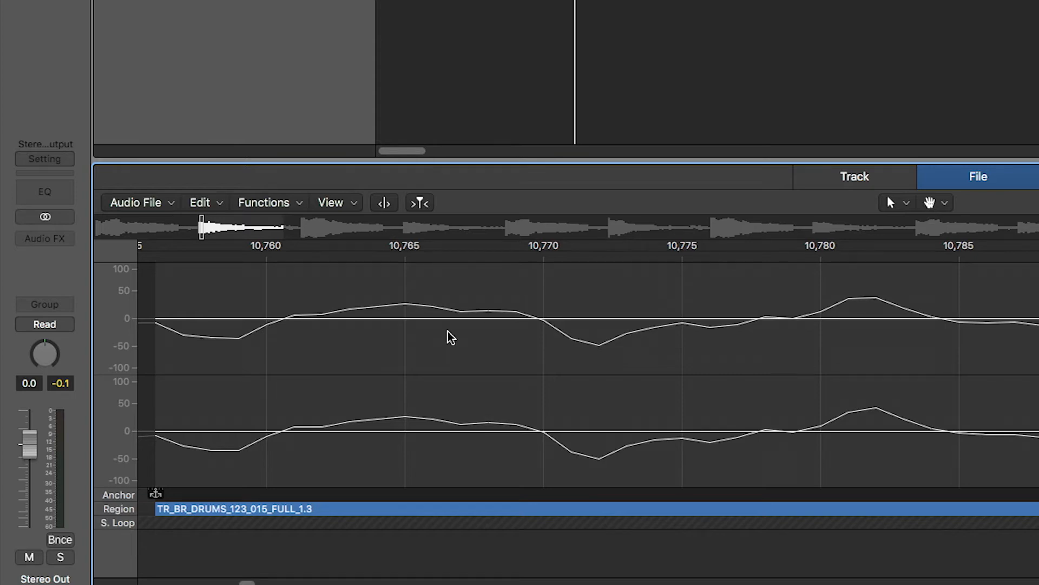
key("super+Left")
key("super+Left")
key("super+Left")
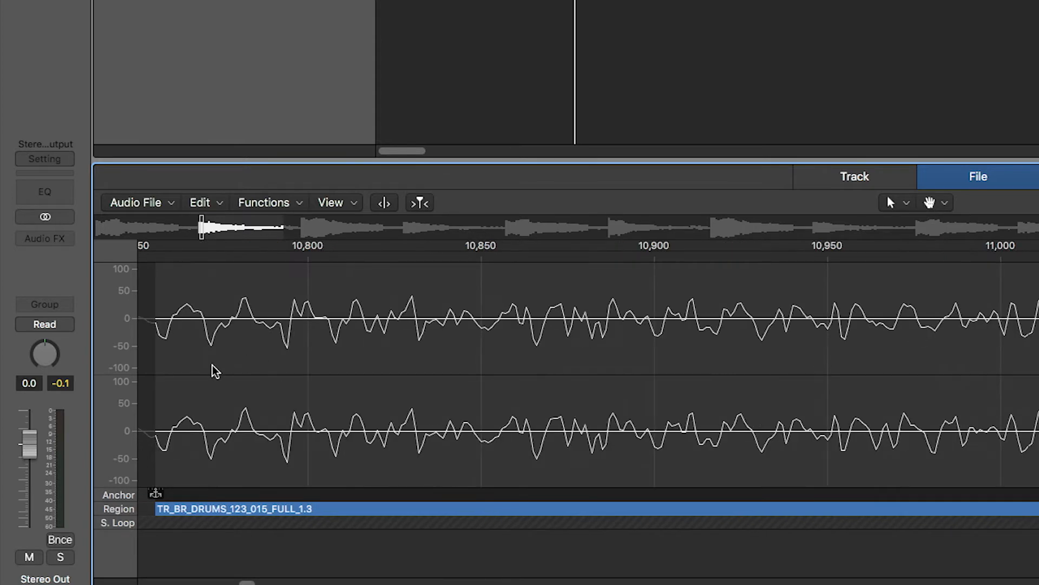
key("super+Right")
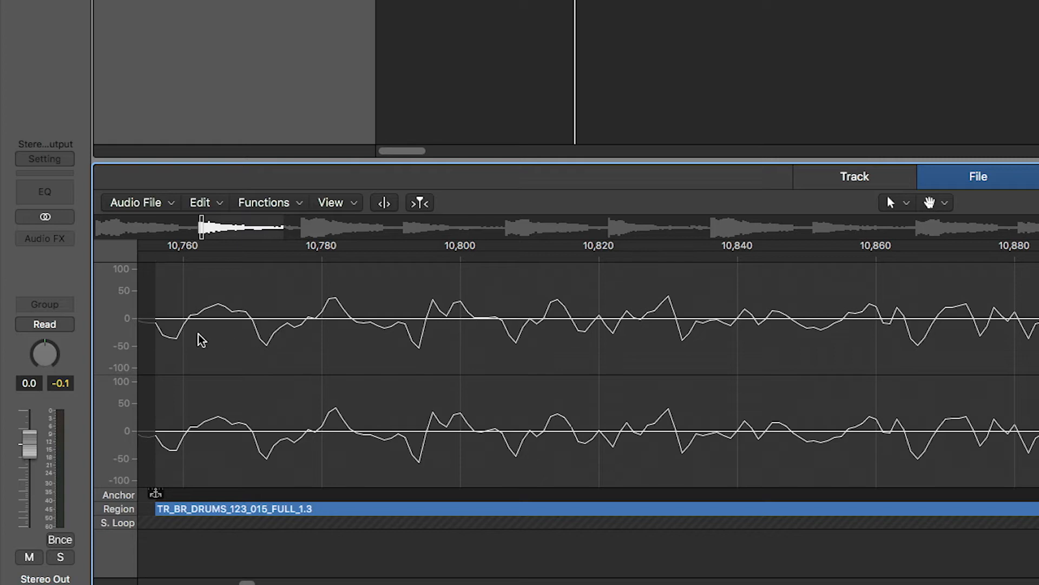
scroll(197, 337, "up", 5)
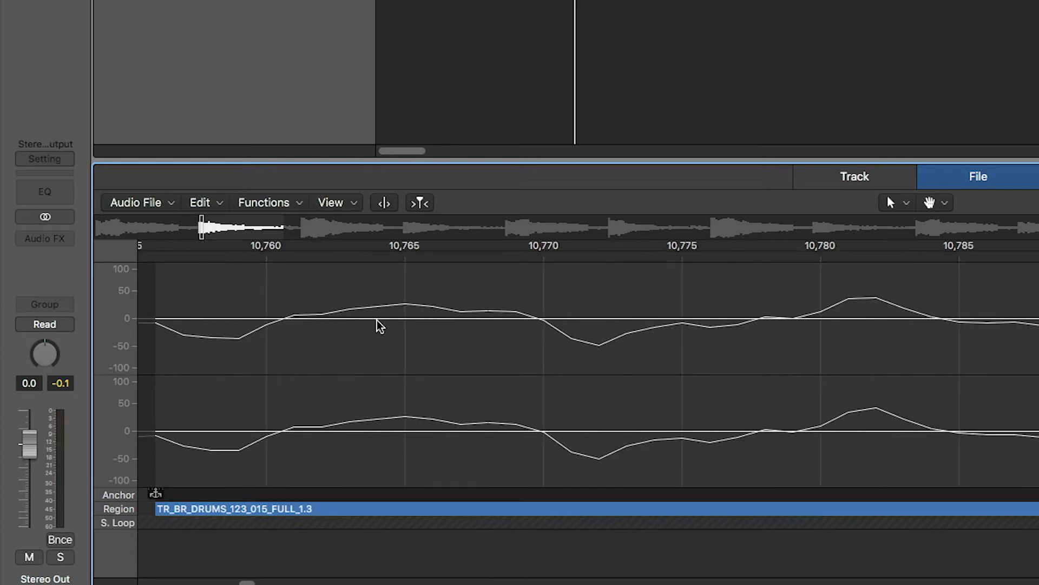
scroll(385, 324, "down", 3)
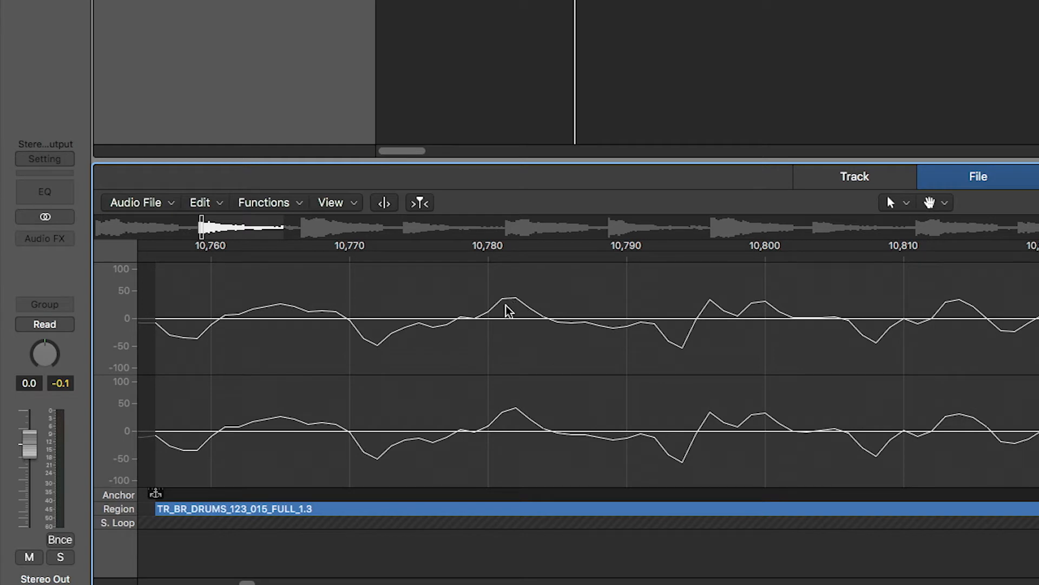
Step: Shift the second hit's audio in the File editor so the region starts at a zero crossing, and close the editor
left_click_drag(156, 509, 502, 508)
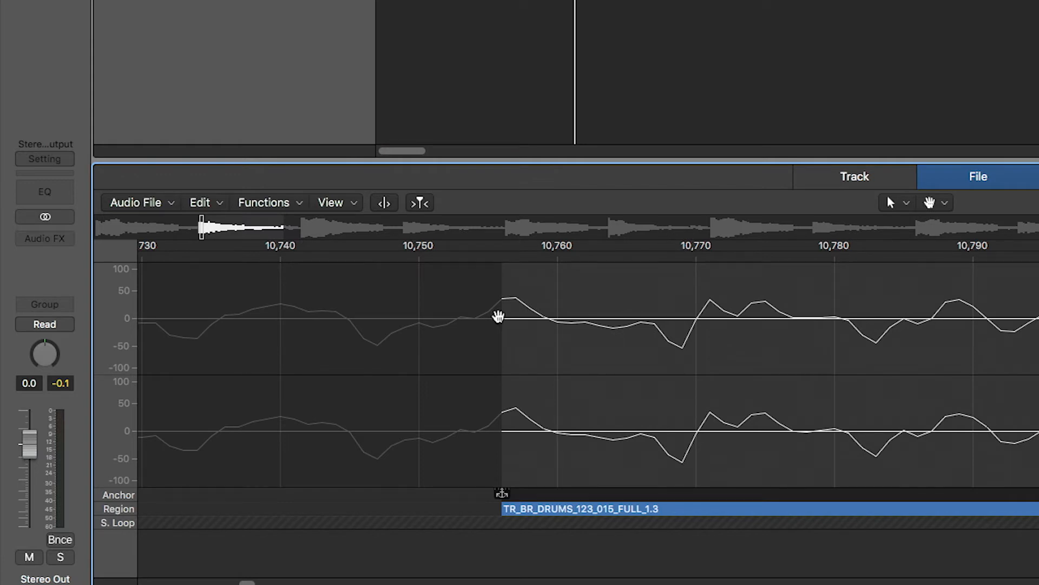
key("super+z")
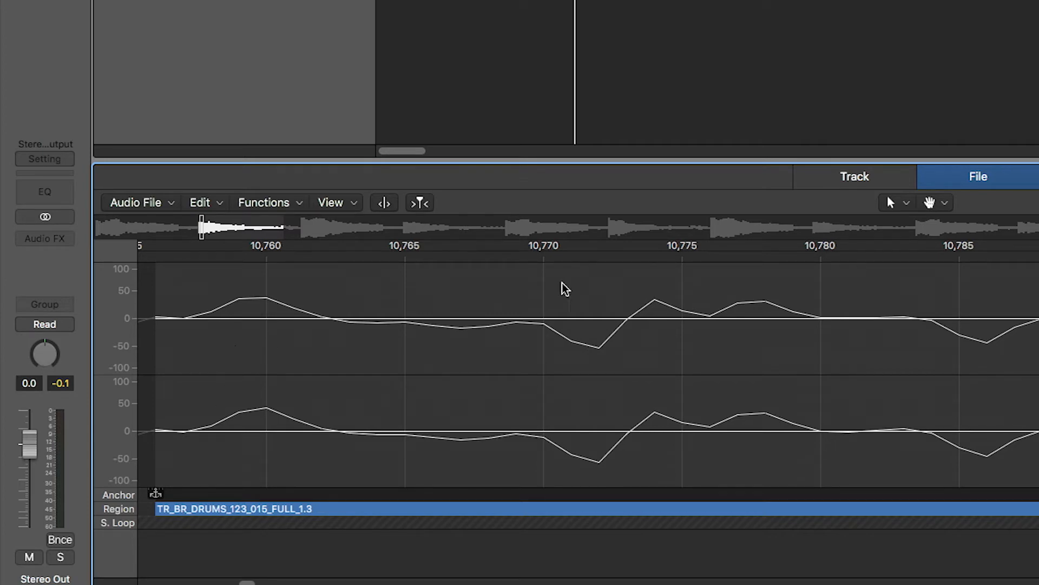
key("e")
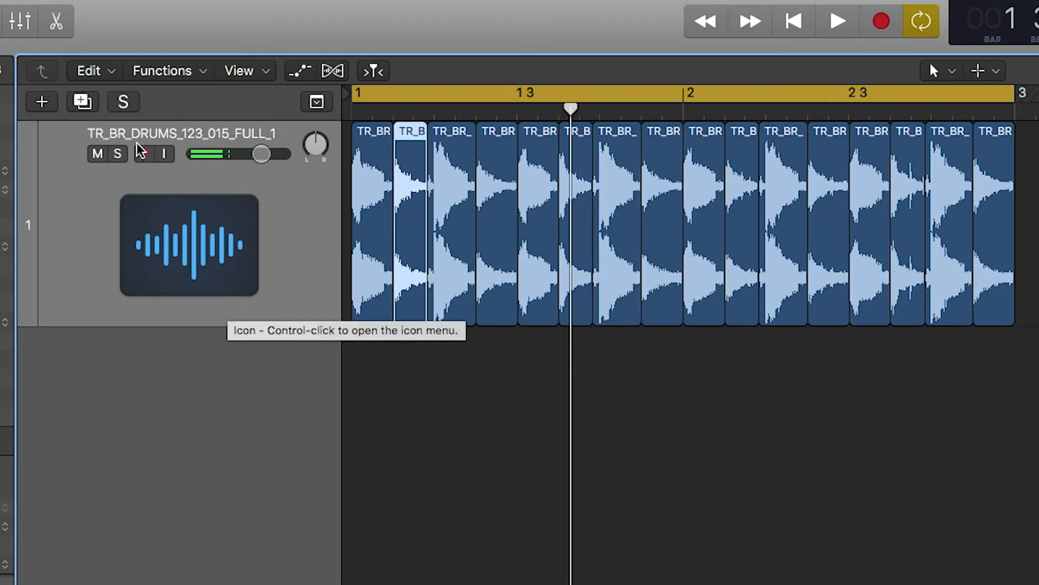
Step: Add five new audio tracks below the drum track and mute Audio 2 through Audio 5
left_click(82, 102)
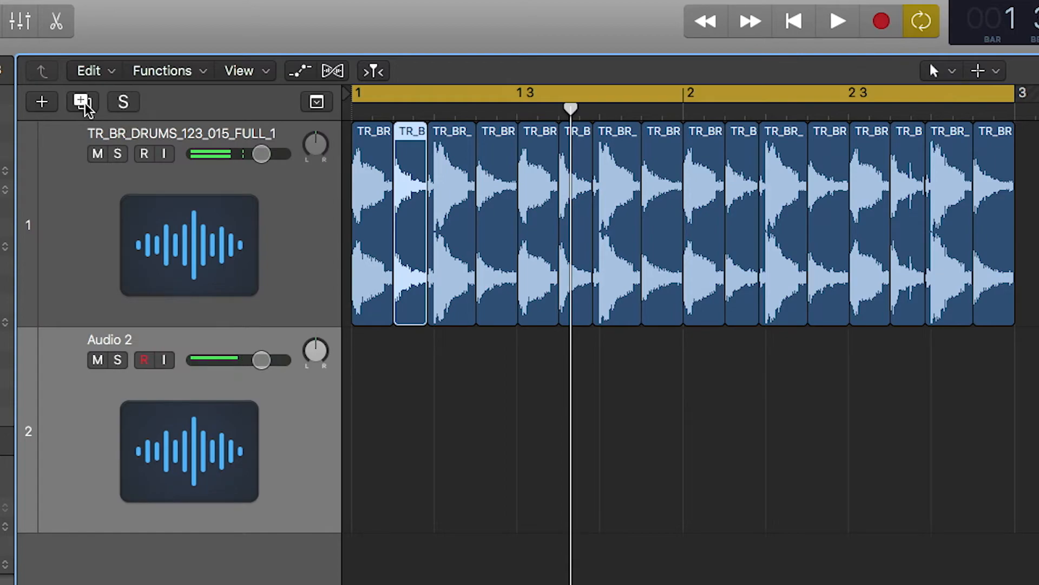
left_click(85, 104)
left_click(85, 104)
left_click(85, 104)
left_click(85, 103)
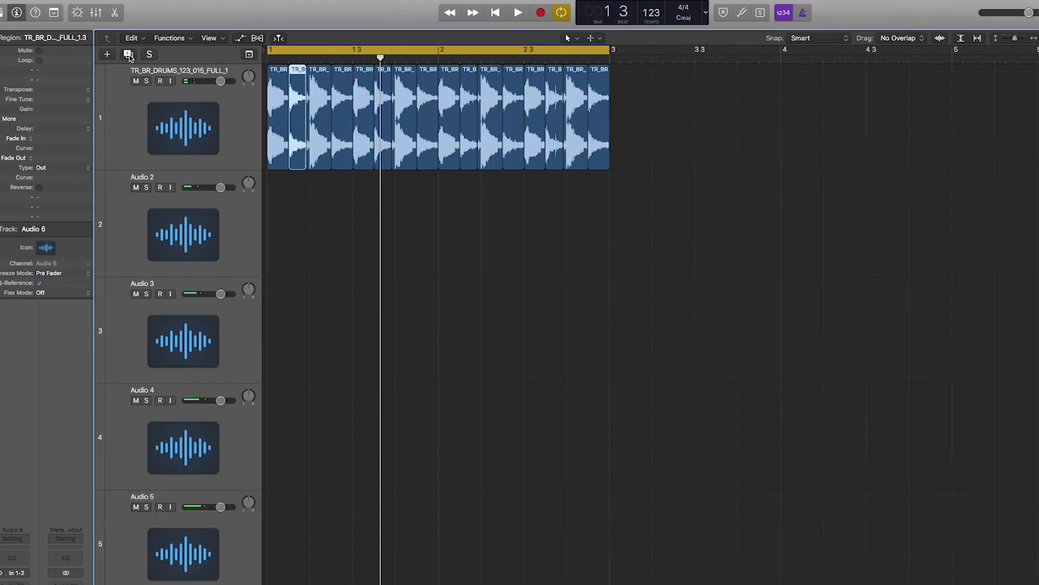
left_click_drag(136, 187, 136, 508)
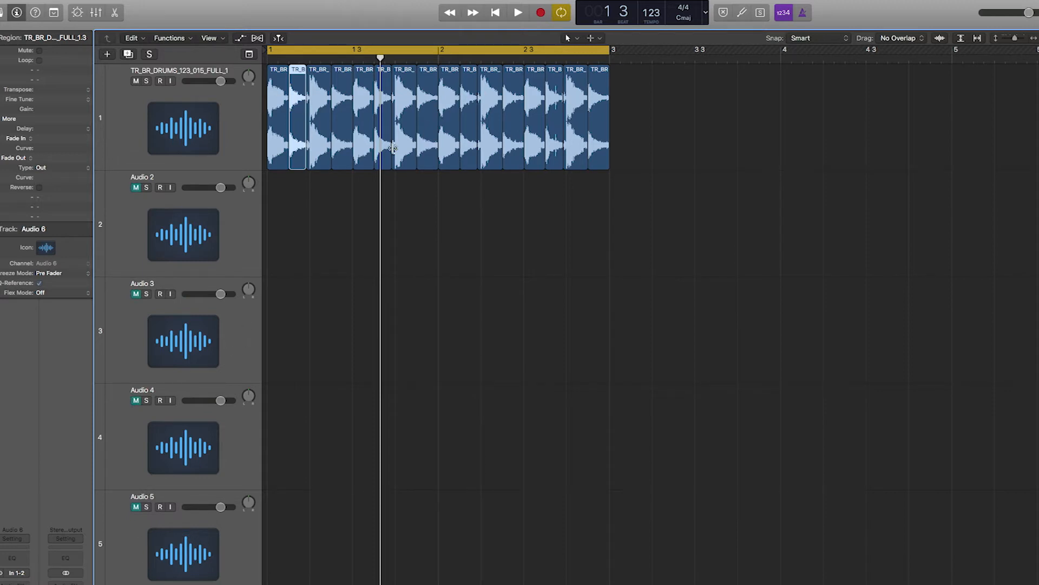
Step: Move the second drum hit straight down onto the muted Audio 2 track and play the loop without it
key("space")
left_click_drag(296, 73, 298, 179)
key("space")
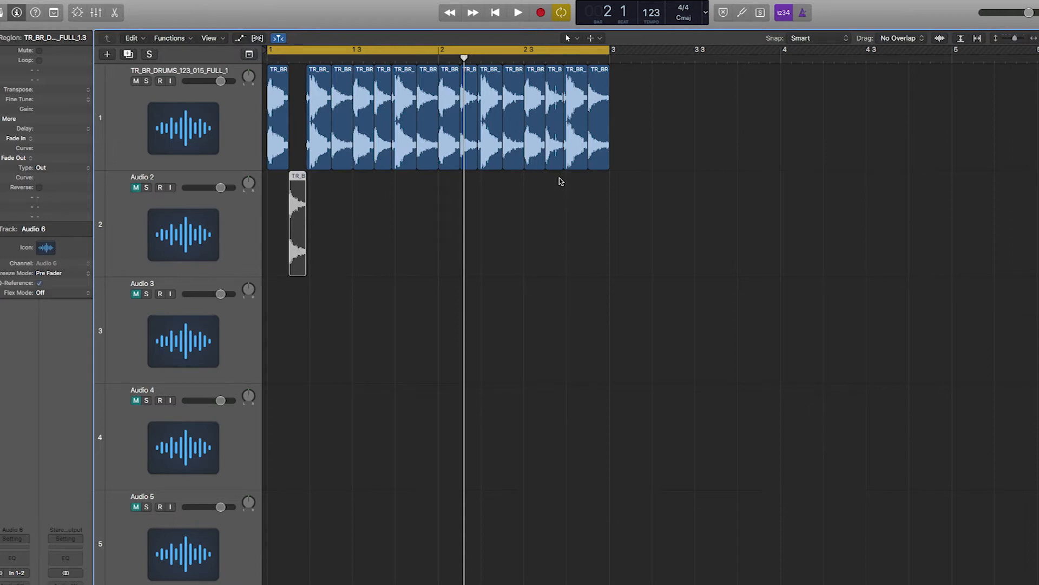
key("space")
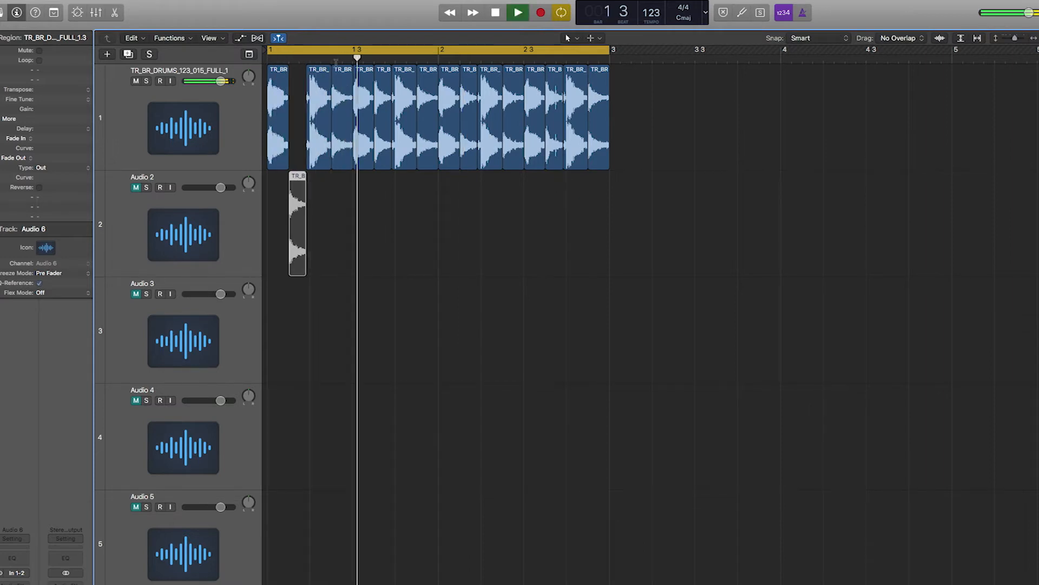
Step: Move the remaining even-numbered hits, from the fourth to the sixteenth, straight down onto Audio 2 while the loop plays, and stop playback
left_click_drag(341, 73, 341, 179)
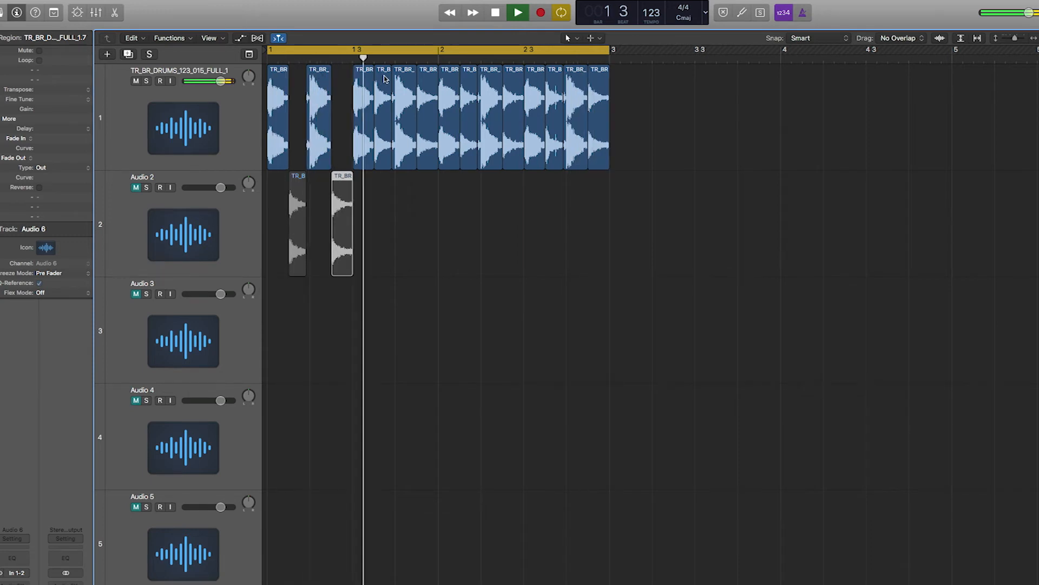
left_click_drag(382, 75, 383, 180)
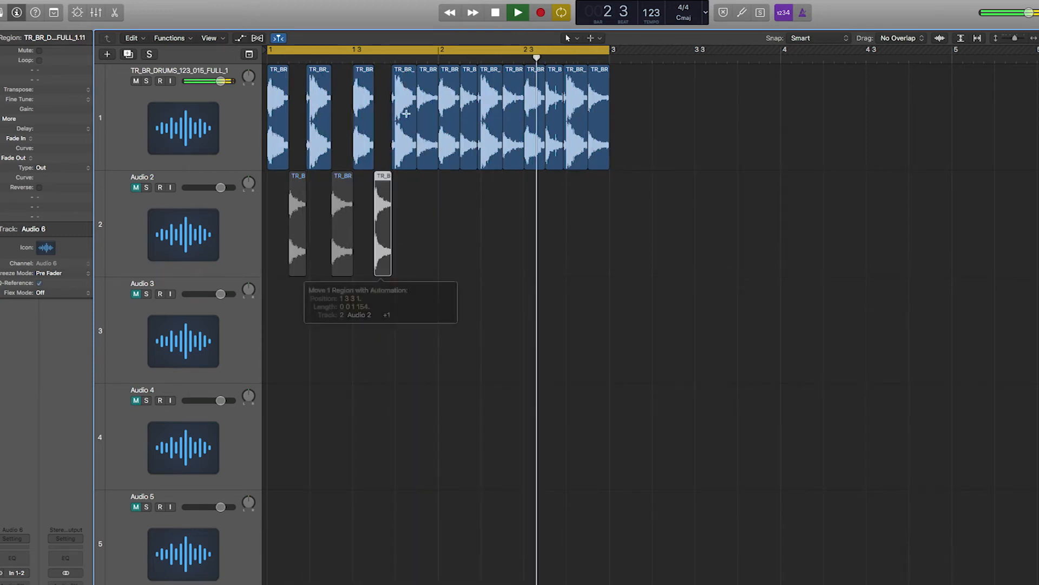
left_click_drag(428, 74, 428, 181)
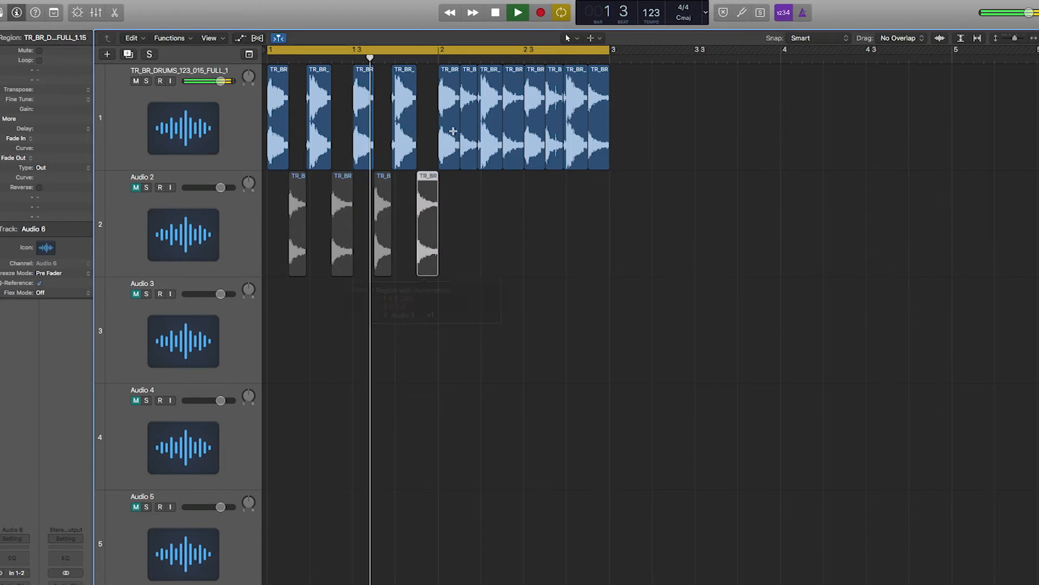
left_click_drag(469, 74, 468, 180)
left_click_drag(516, 81, 515, 180)
left_click_drag(561, 76, 562, 199)
left_click_drag(599, 81, 599, 200)
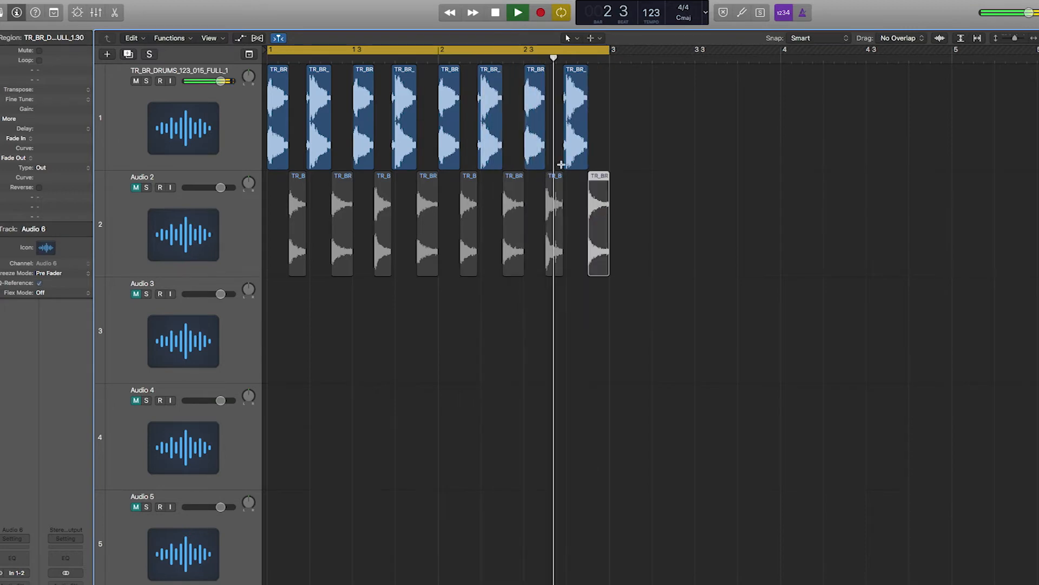
key("space")
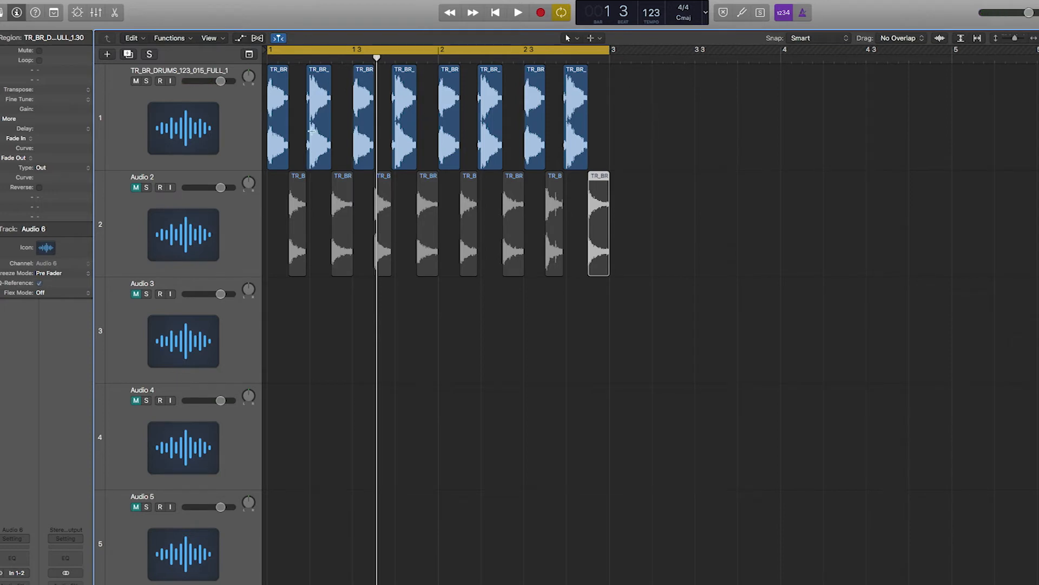
Step: Add a new audio track directly below the drum track and move the four hits at beats 2 and 4 onto it
left_click(242, 133)
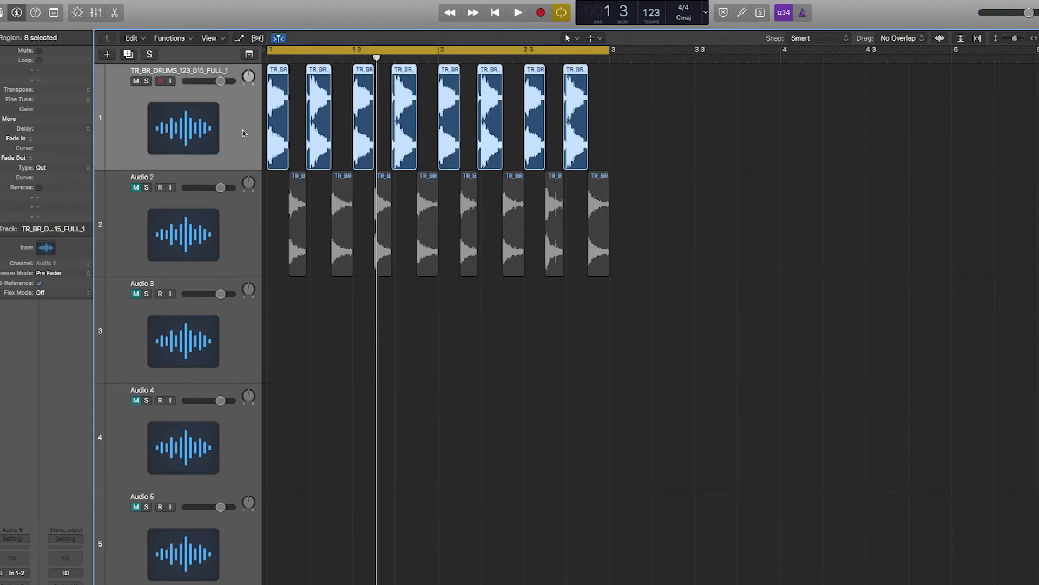
left_click(129, 54)
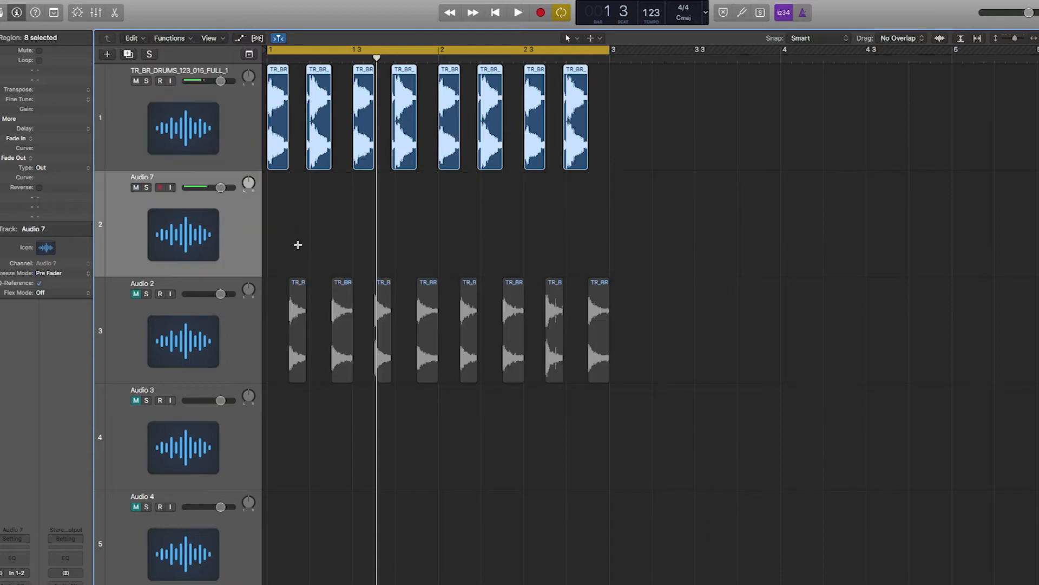
left_click(317, 182)
left_click_drag(315, 70, 316, 177)
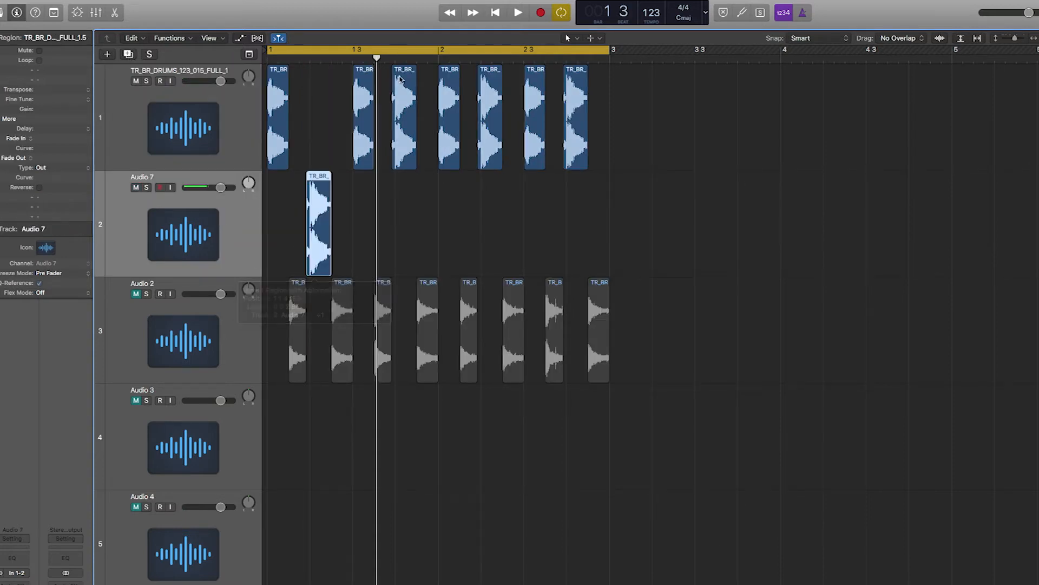
left_click_drag(411, 73, 413, 186)
left_click_drag(486, 79, 490, 184)
left_click_drag(573, 71, 575, 184)
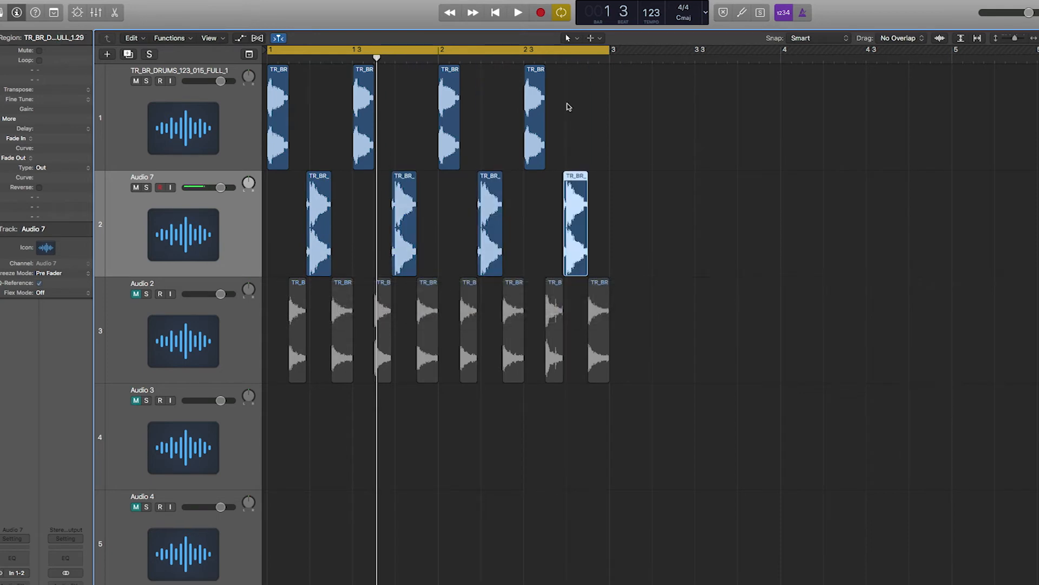
Step: Mute the Audio 7 track, fill the drum track's gaps at beats 2 and 4 with copies of the remaining hits, and play the loop
left_click(135, 188)
left_click_drag(563, 79, 314, 73)
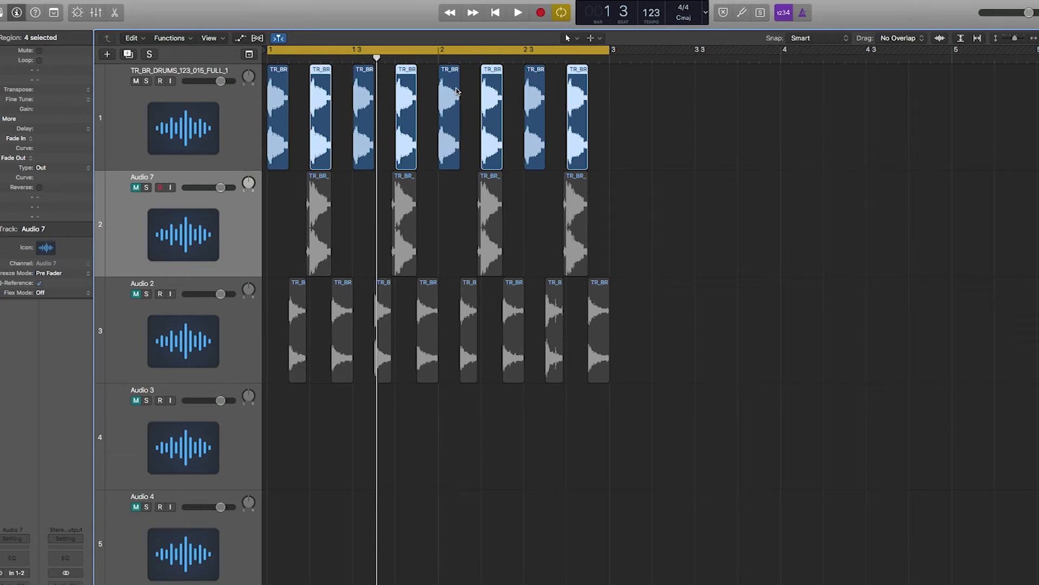
key("space")
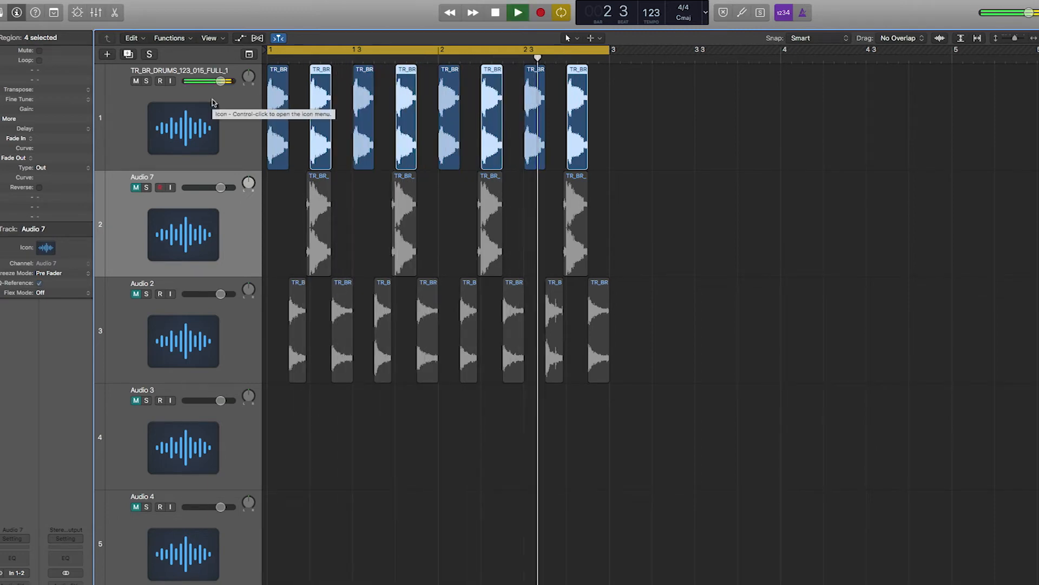
Step: Stop playback, try a fade-out on the drum track's hit at bar 2 with the Fade tool, and undo it
key("space")
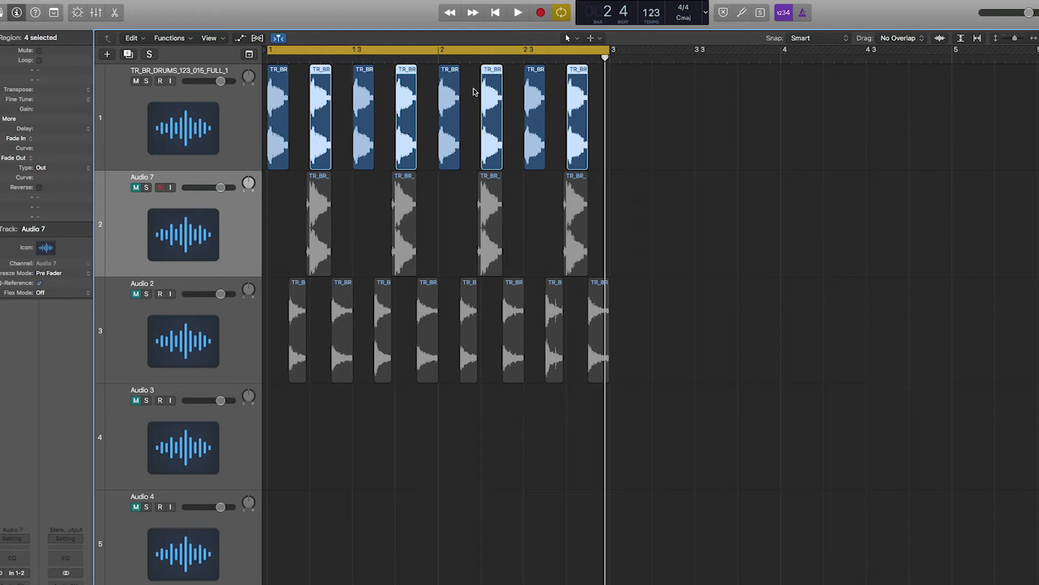
key("t")
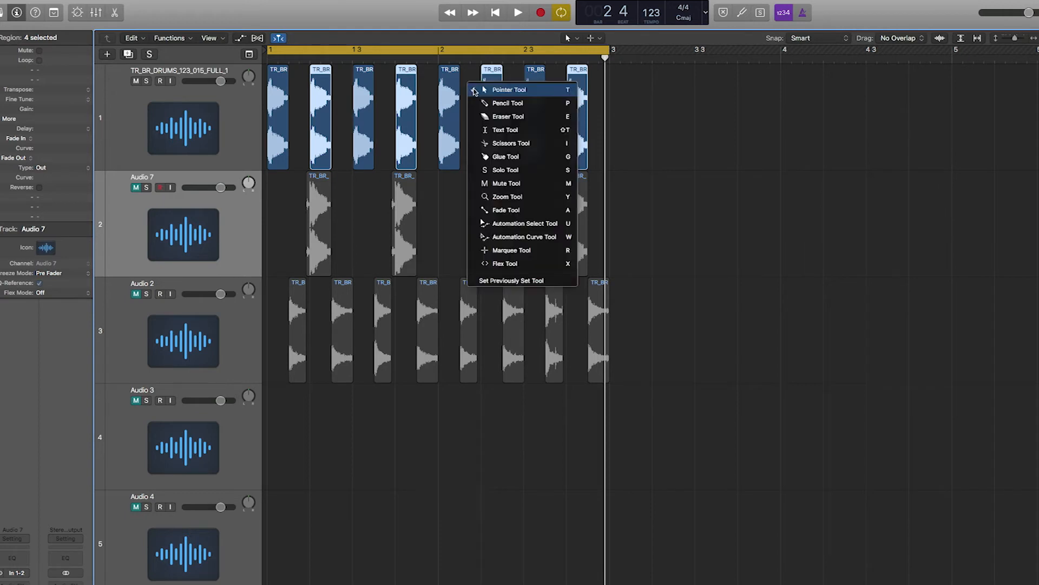
left_click(520, 211)
left_click_drag(451, 114, 481, 115)
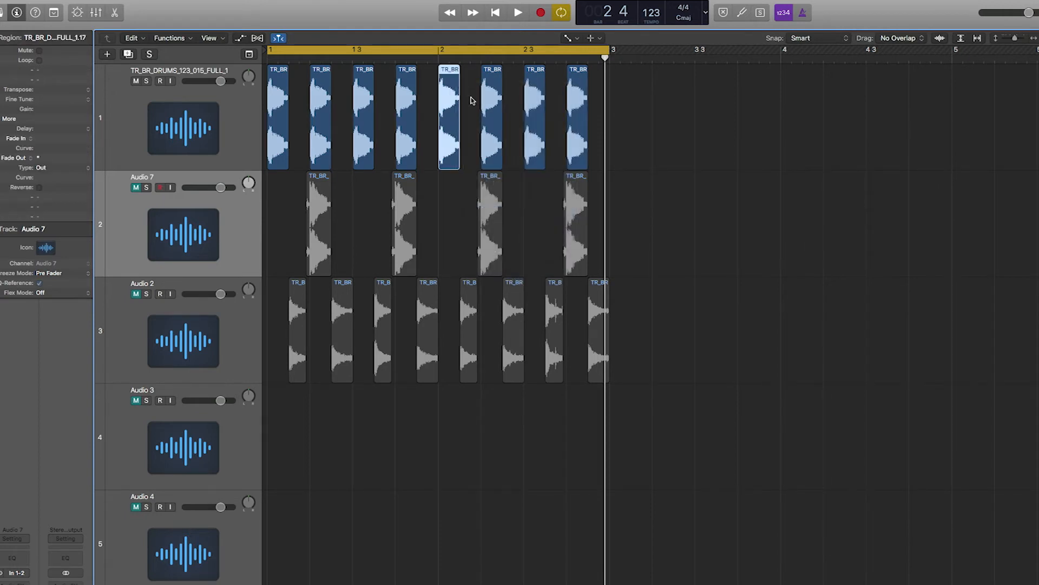
key("super+z")
key("t")
key("t")
Step: Give all eight hits on the drum track a fade-out of 50 and play the loop to check them
left_click_drag(651, 71, 281, 78)
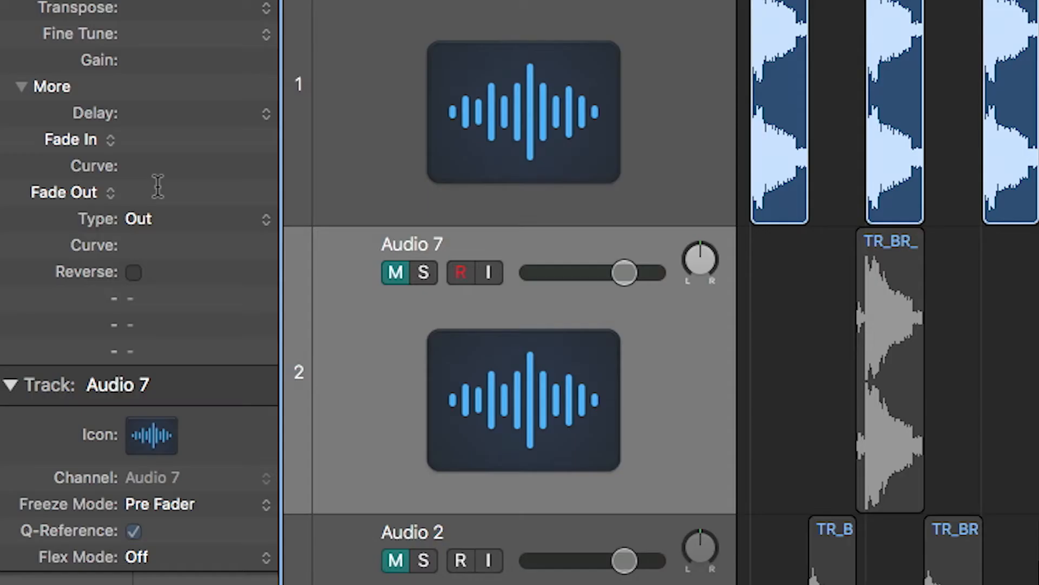
double_click(48, 157)
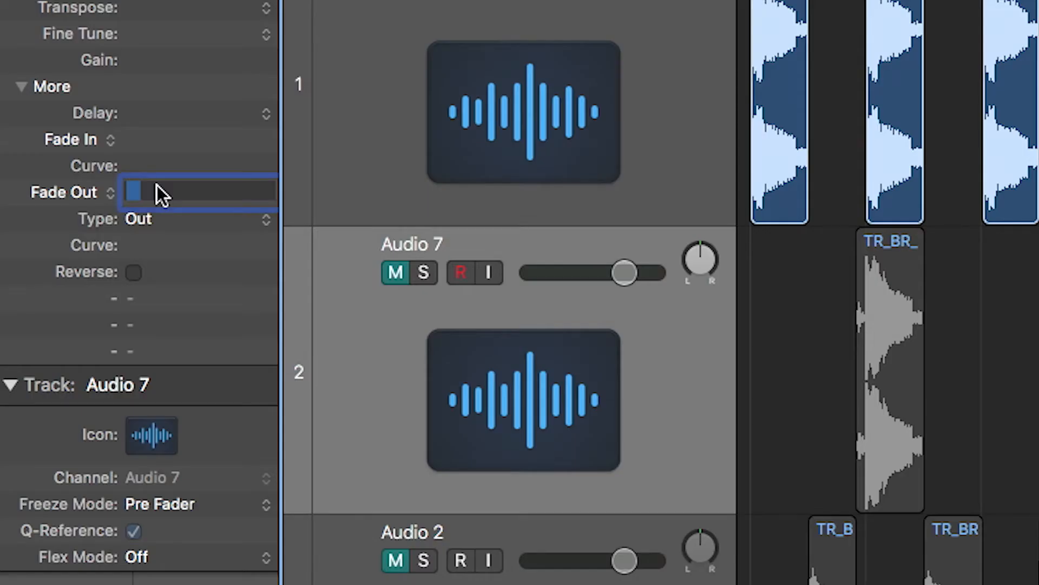
type("50")
key("Return")
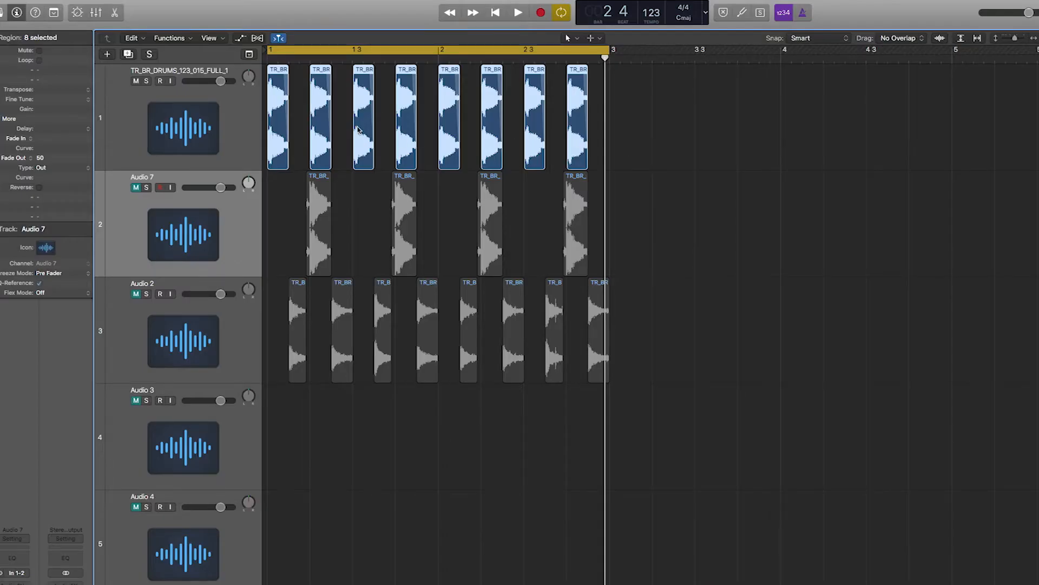
key("space")
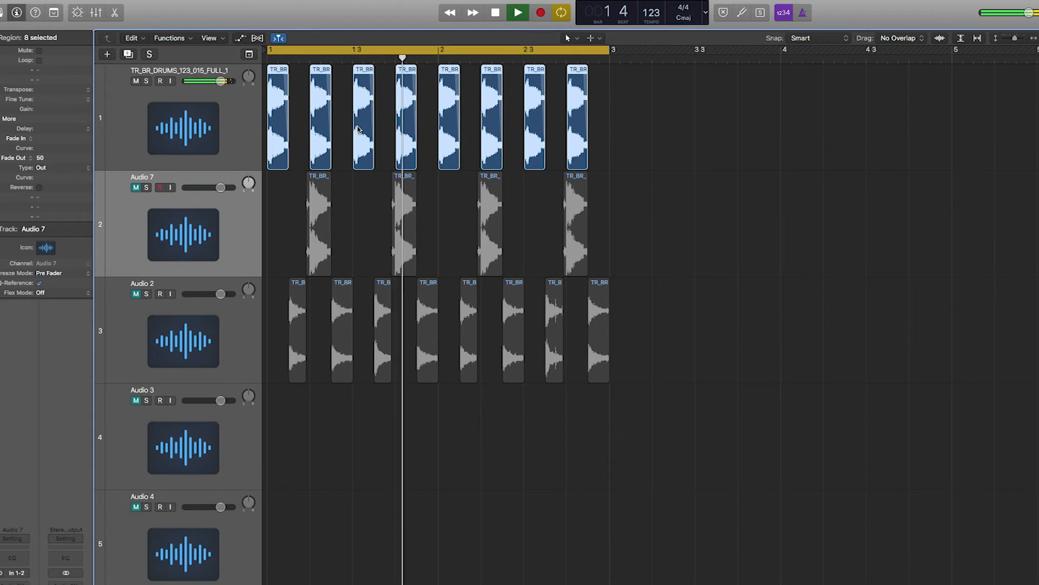
key("space")
Step: Mute the drum track, unmute Audio 7, and play the loop to hear its four hits alone
left_click(136, 81)
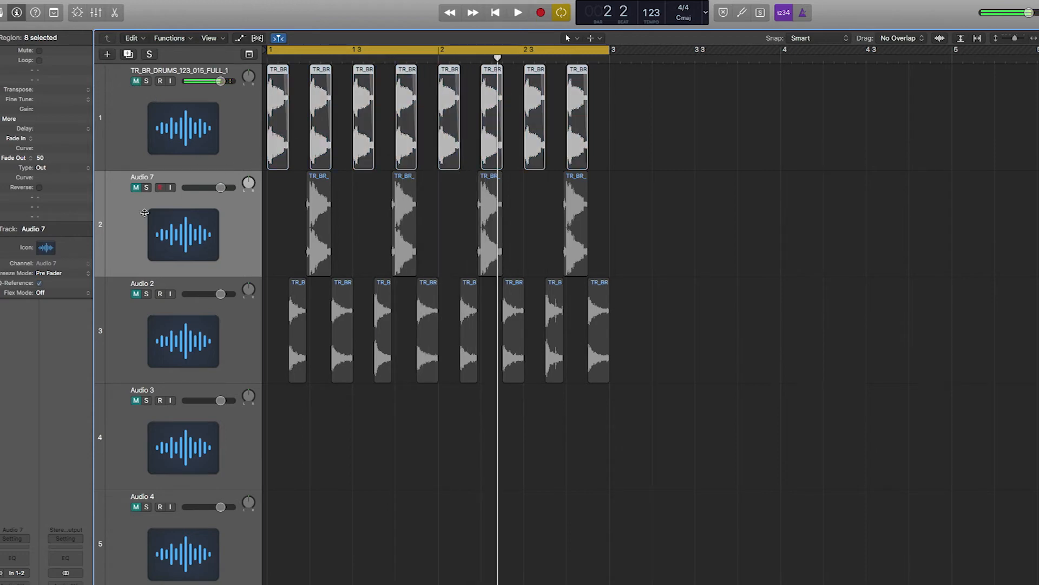
left_click(136, 188)
key("space")
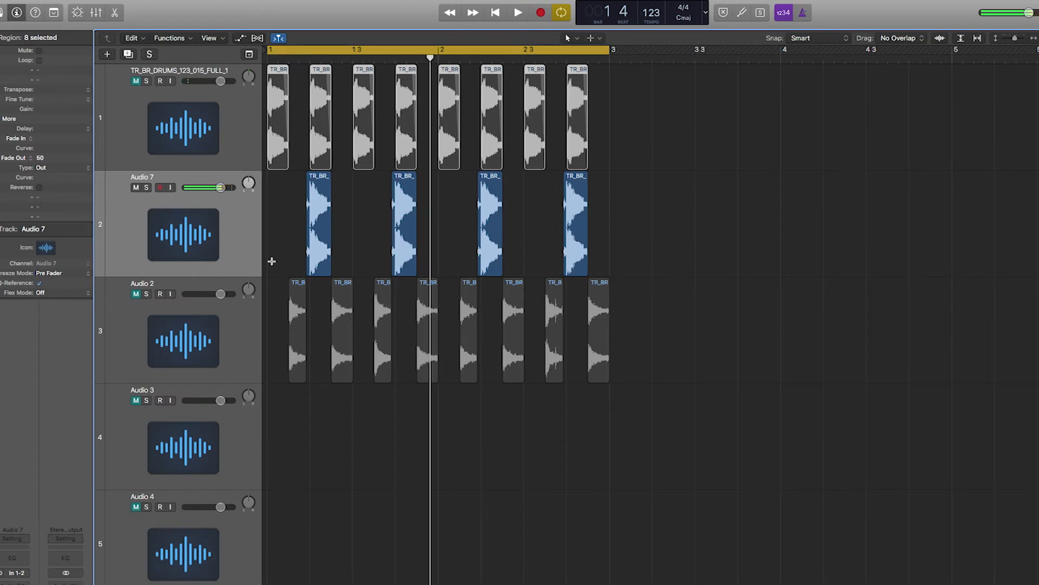
Step: Add a Channel EQ to Audio 7 and enable its low-cut filter, raising the cutoff frequency during playback
left_click(11, 558)
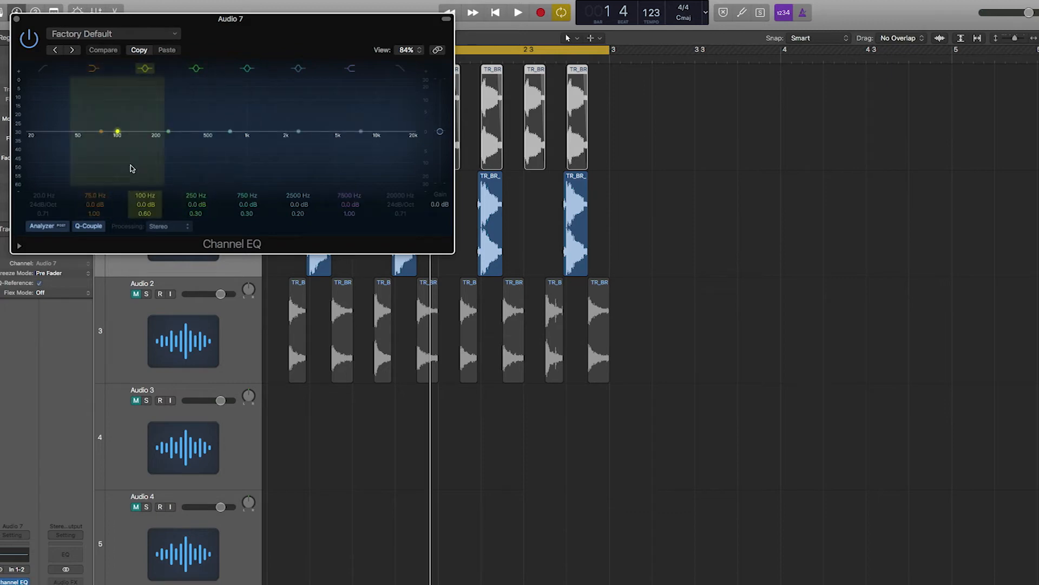
key("space")
left_click(44, 157)
left_click_drag(43, 157, 146, 150)
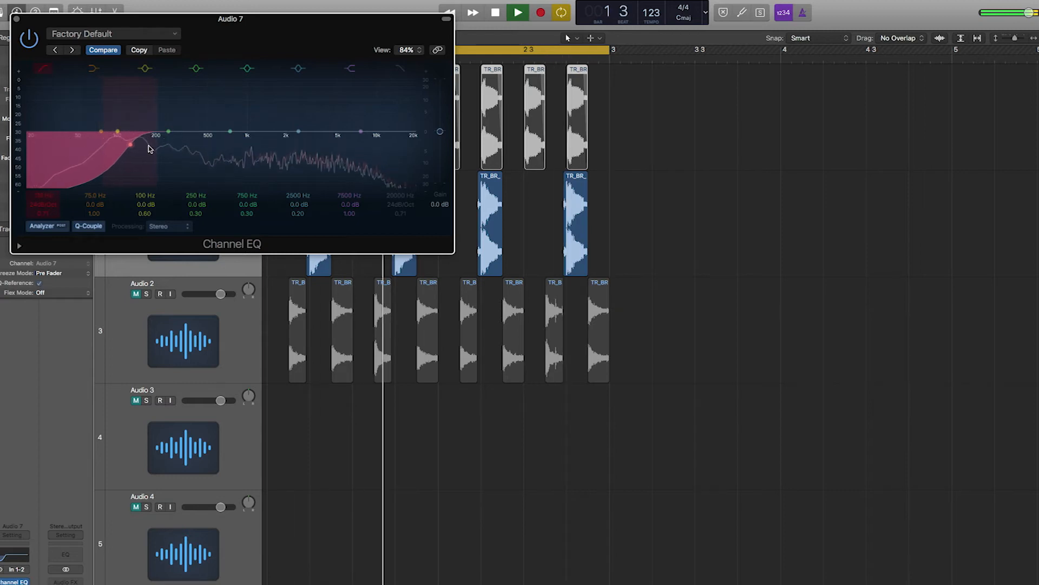
key("space")
Step: Set Audio 7's EQ to -2.5 dB at 355 Hz with Q 2.20, +1.0 dB at 220 Hz and a 112 Hz low cut, and close it
left_click_drag(250, 137, 215, 148)
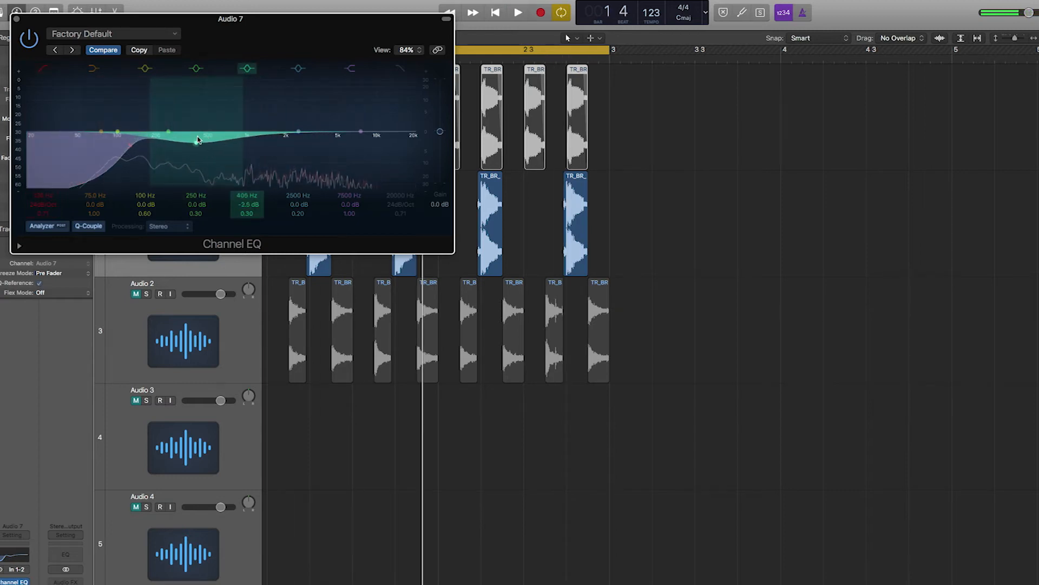
left_click_drag(245, 210, 244, 184)
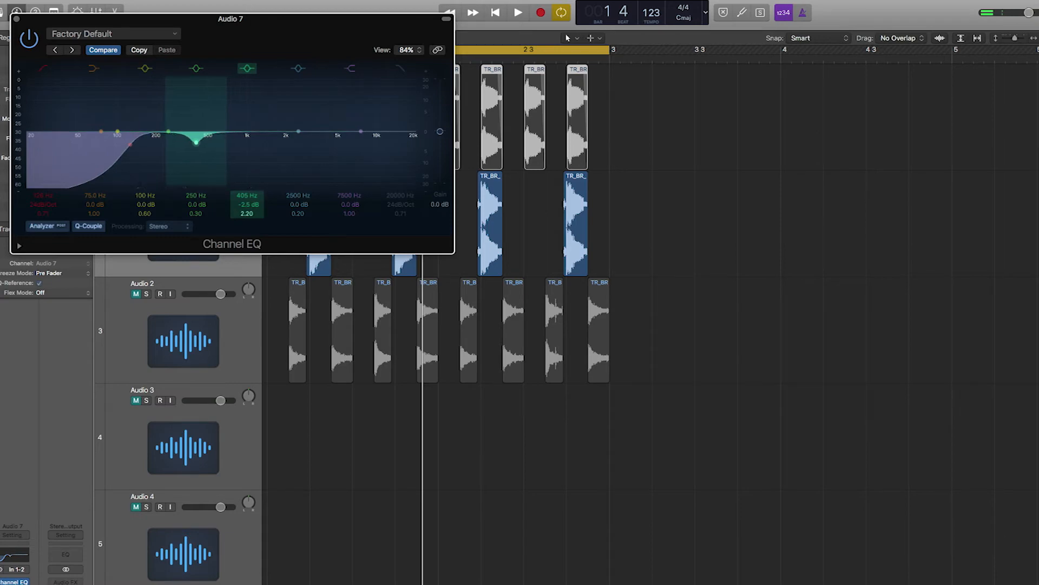
left_click_drag(194, 143, 123, 145)
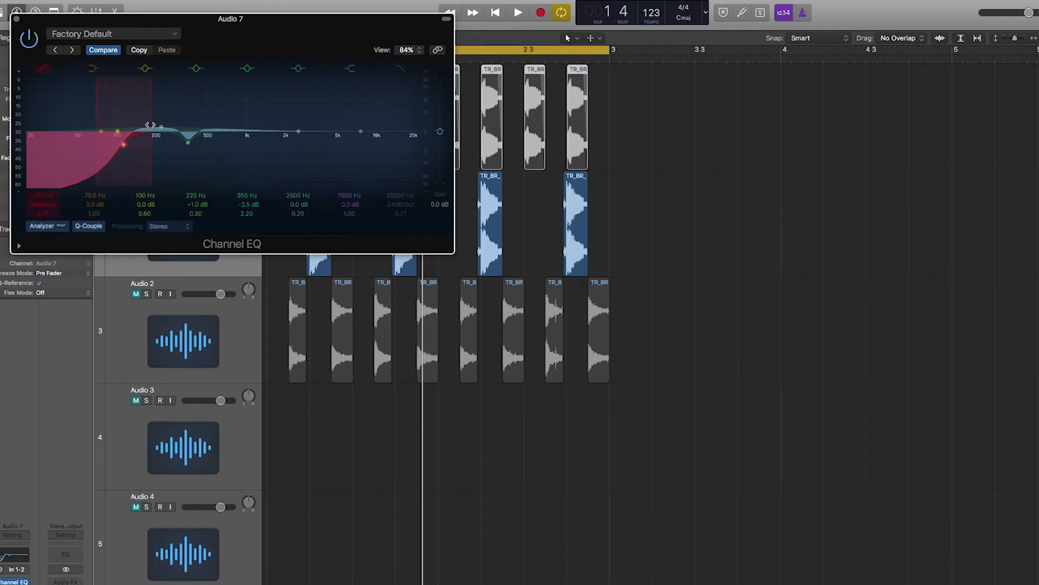
left_click_drag(79, 23, 79, 21)
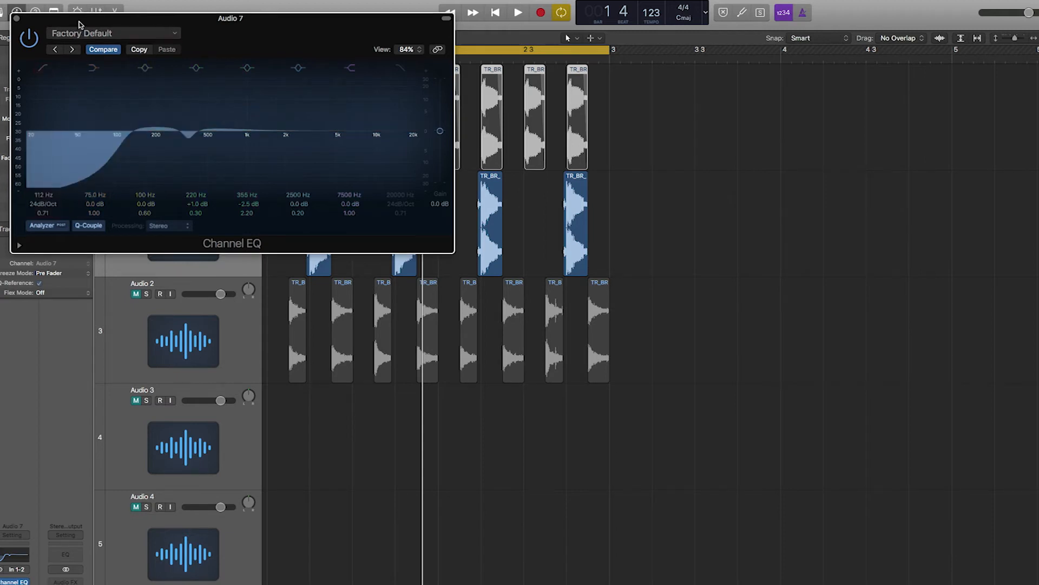
key("space")
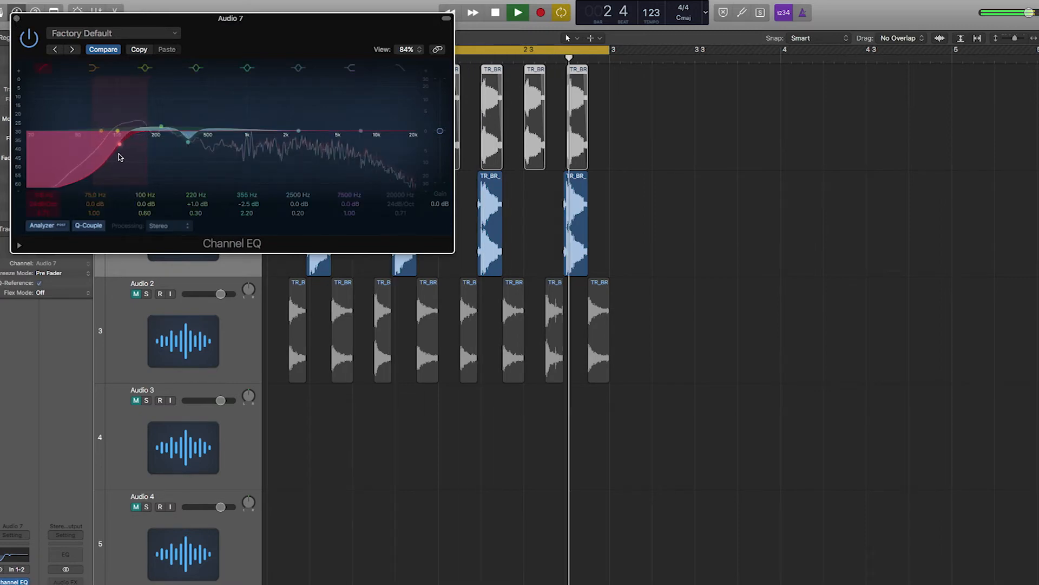
left_click(16, 18)
key("space")
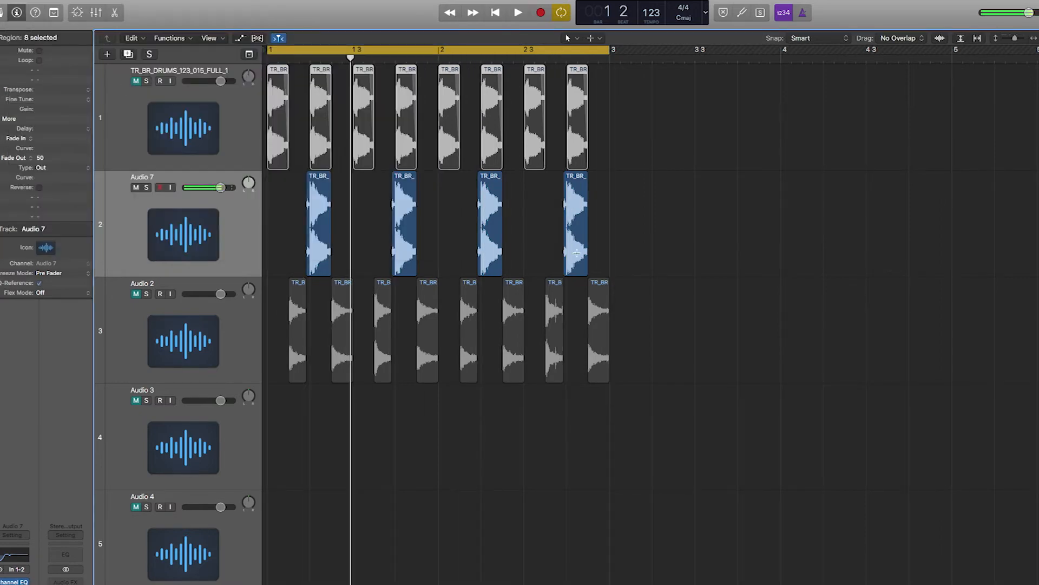
Step: Give the four hits on Audio 7 a fade-out of 75 and play the loop to check them
left_click_drag(620, 183, 308, 185)
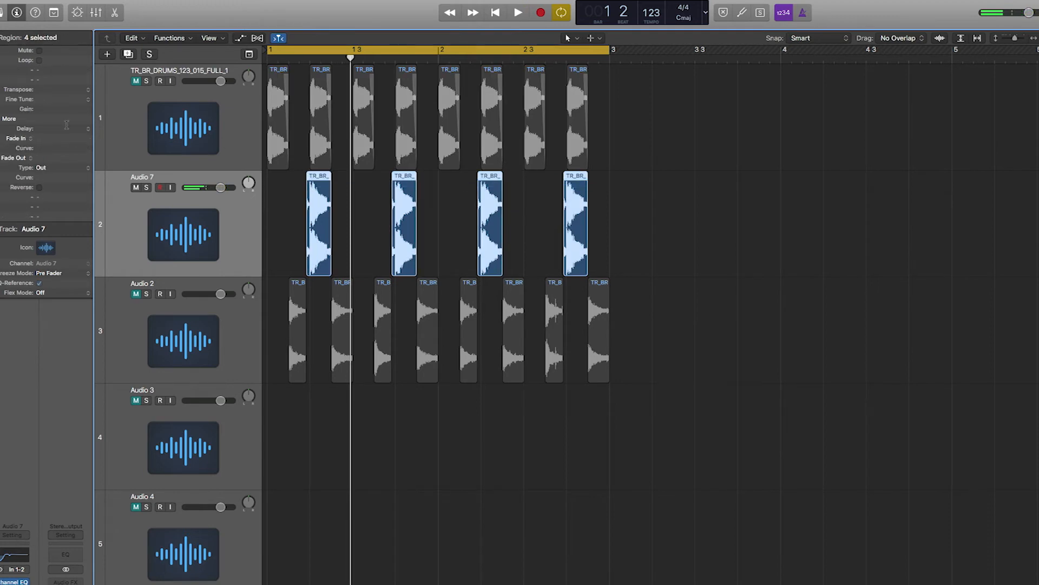
double_click(59, 158)
type("75")
key("Return")
key("space")
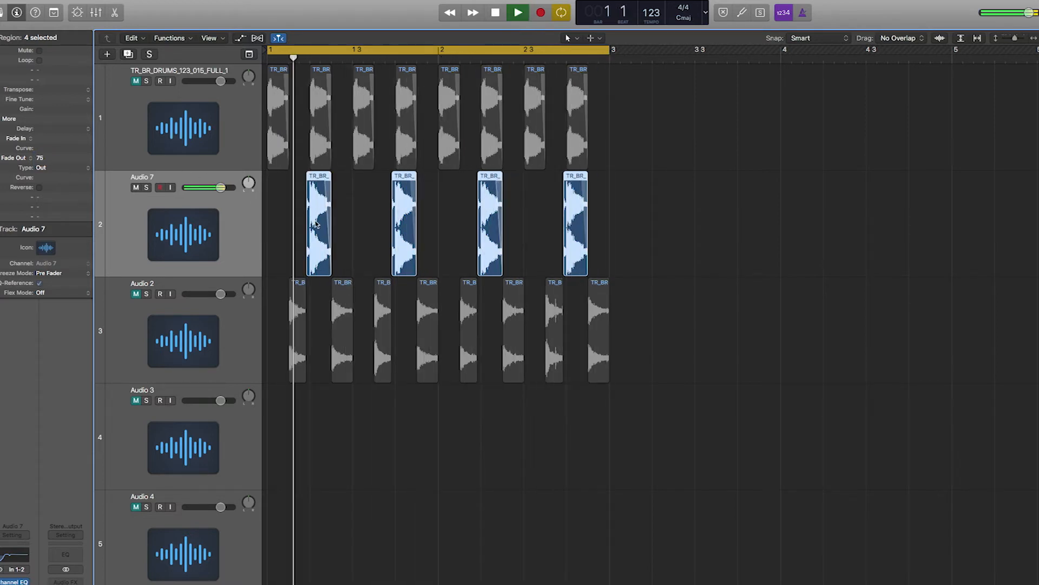
key("space")
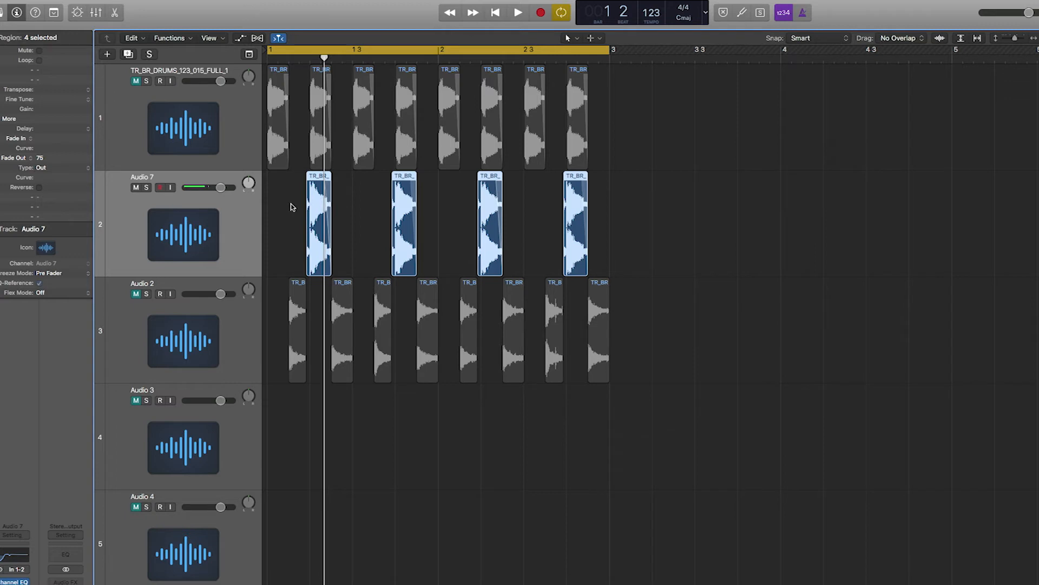
Step: Mute Audio 7, unmute Audio 2, and play the loop to hear the hits on Audio 2
left_click(136, 187)
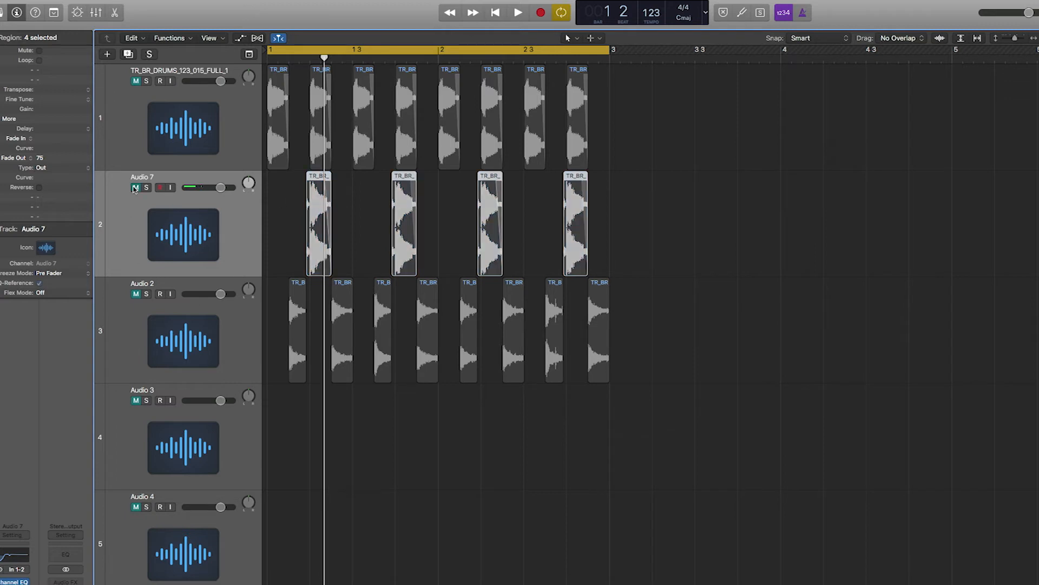
left_click(136, 295)
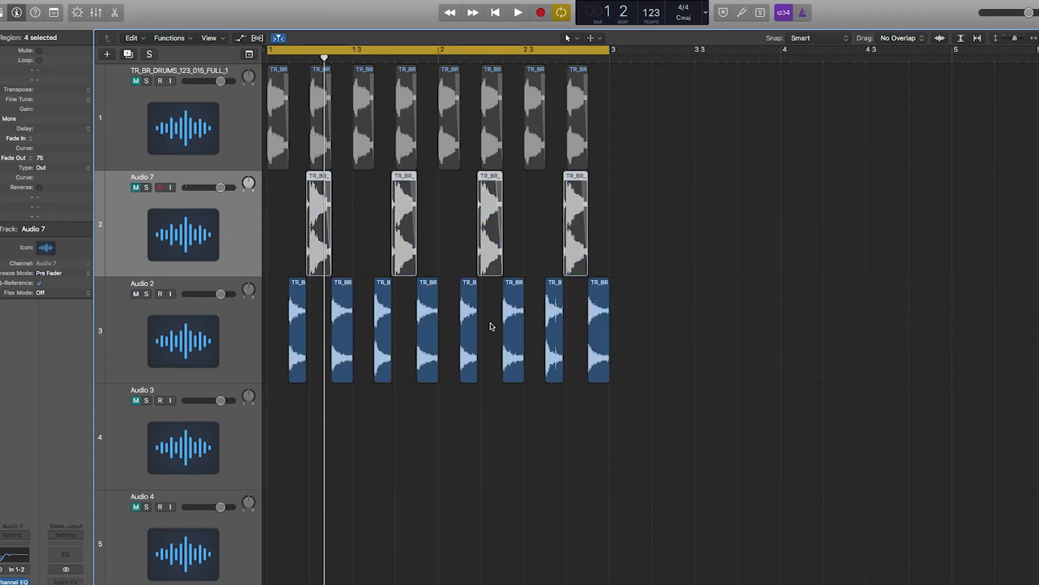
key("super+Up")
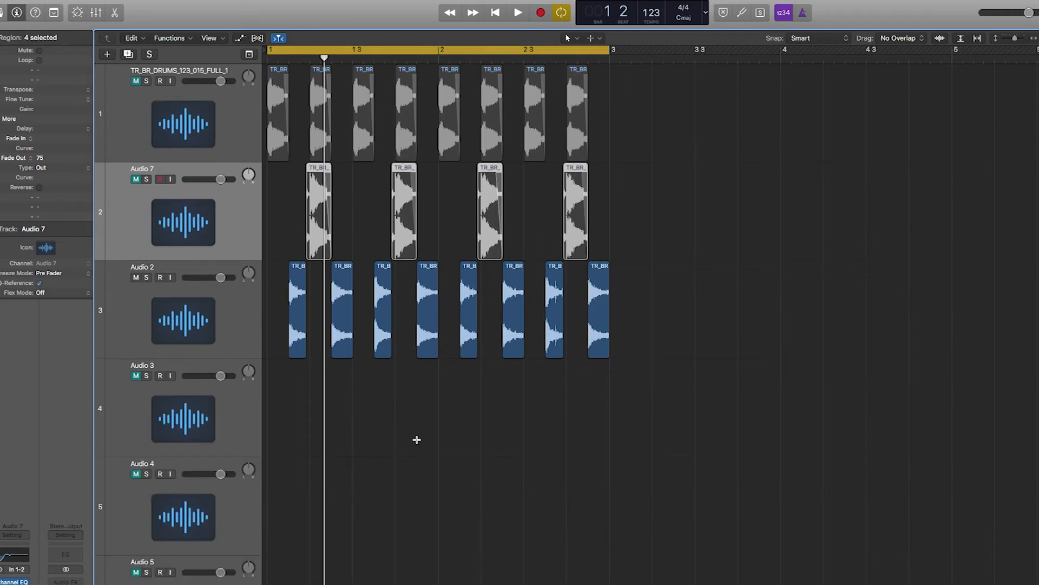
key("space")
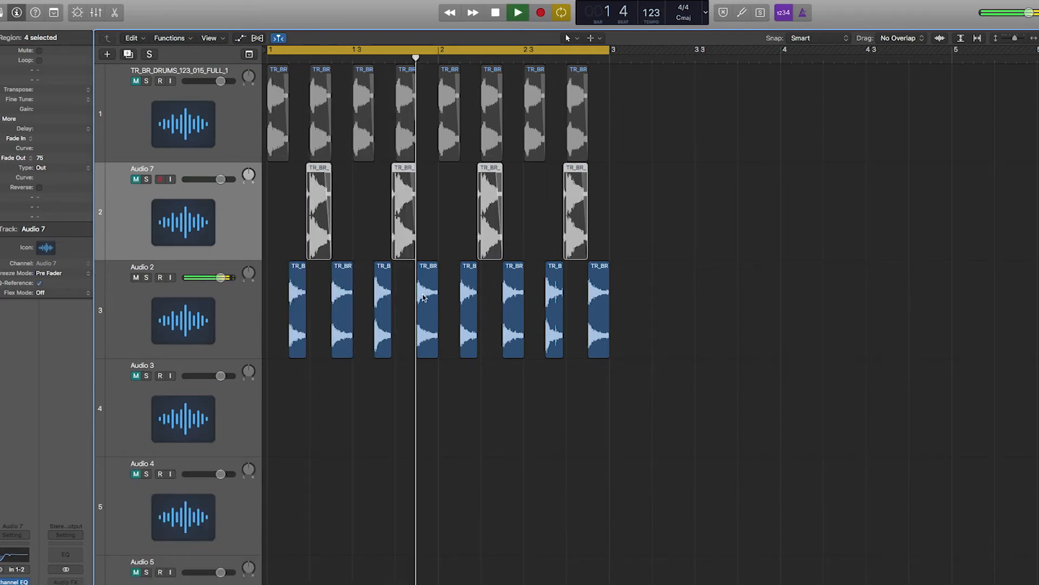
Step: Move the third and seventh hits on Audio 2 straight down onto the muted Audio 3 track, and stop playback
left_click_drag(391, 282, 393, 379)
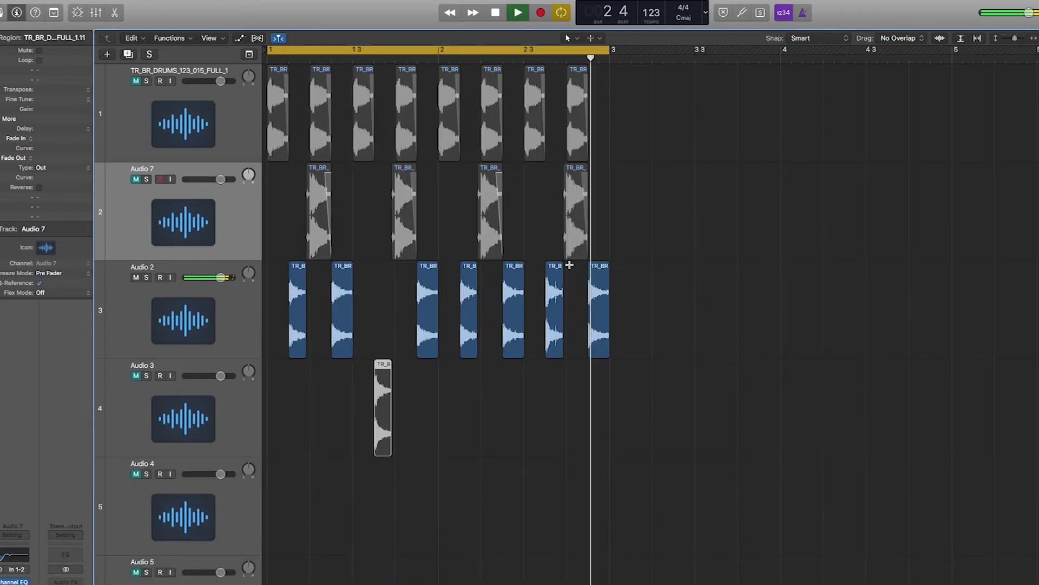
left_click_drag(555, 303, 556, 382)
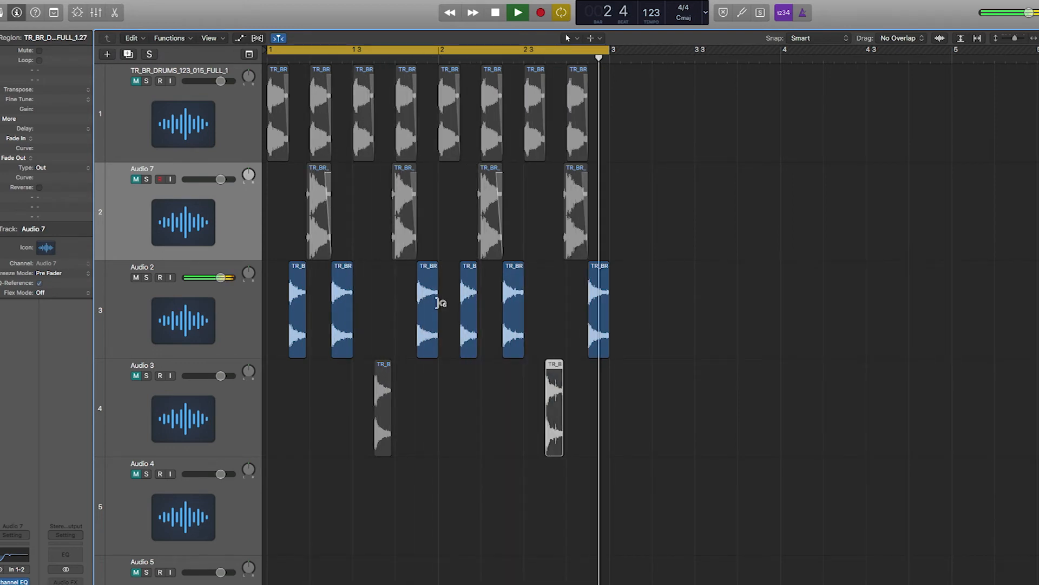
left_click(211, 300)
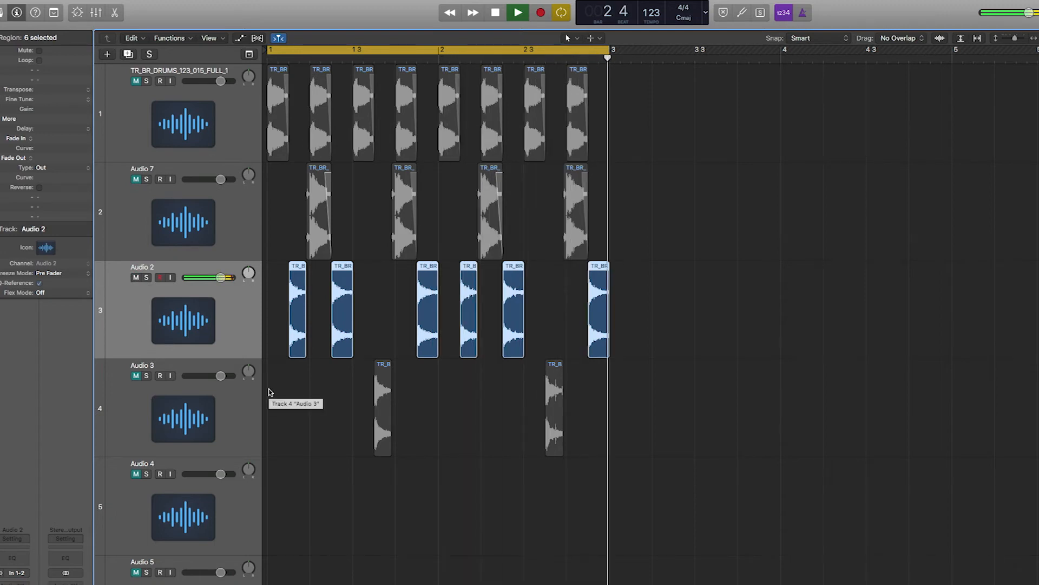
key("space")
Step: Open the second hit on Audio 2 in the audio file editor and trim its end to just before the next transient
left_click_drag(650, 277, 286, 275)
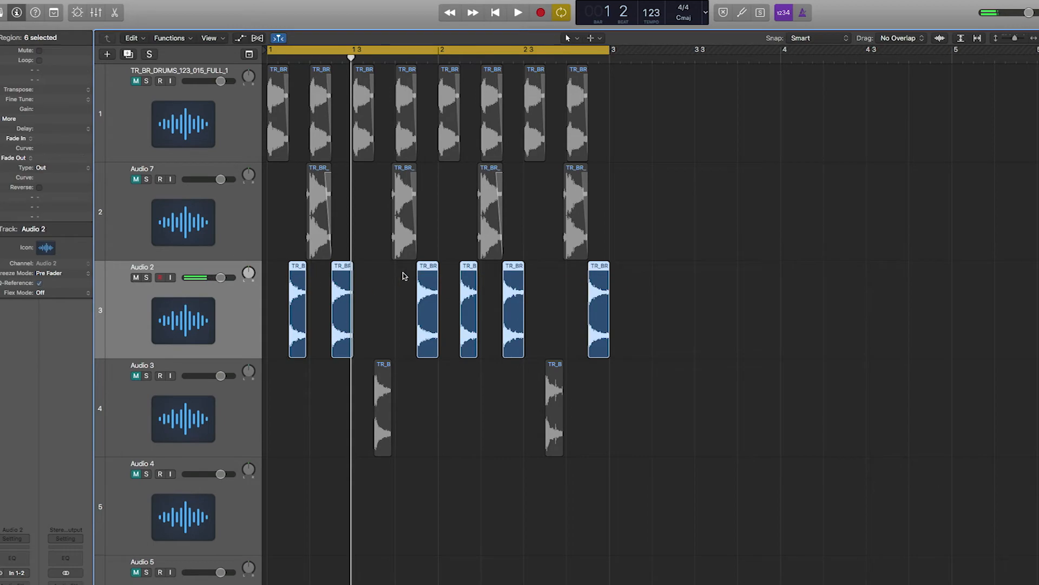
left_click(402, 272)
double_click(343, 276)
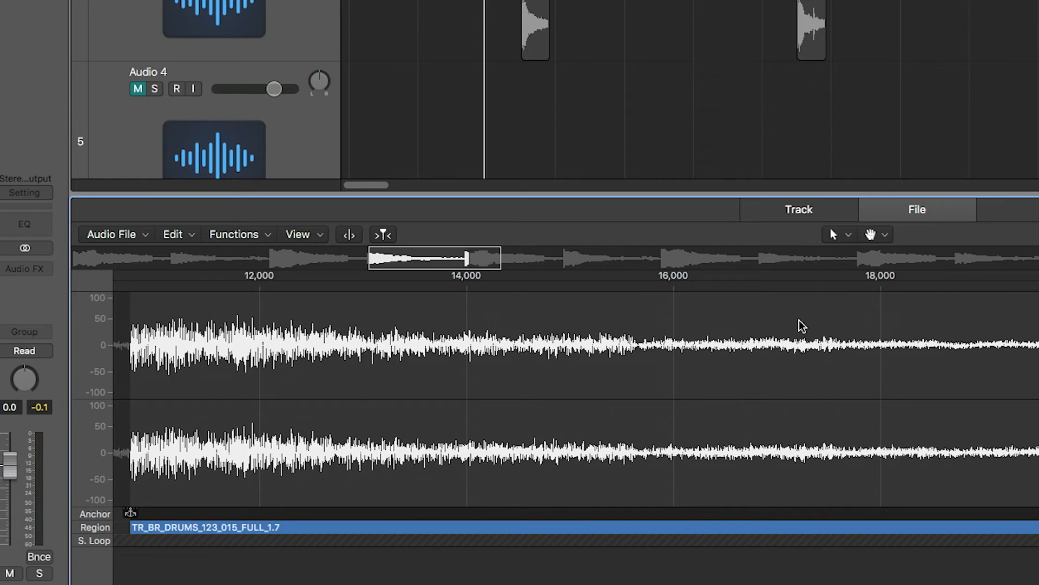
key("super+Right")
key("super+Right")
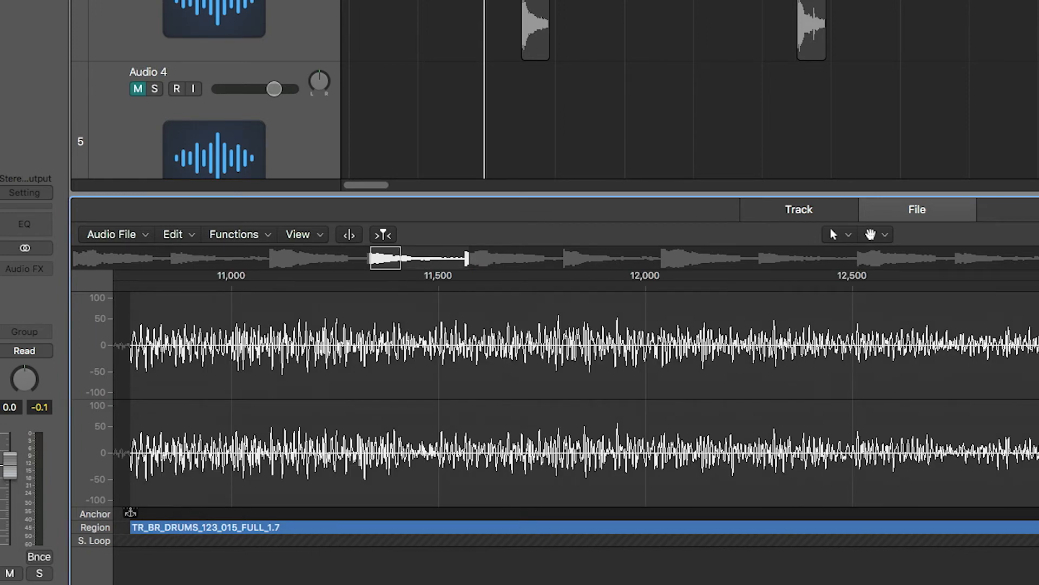
key("Right")
key("super+Right")
key("super+Right")
key("super+Right")
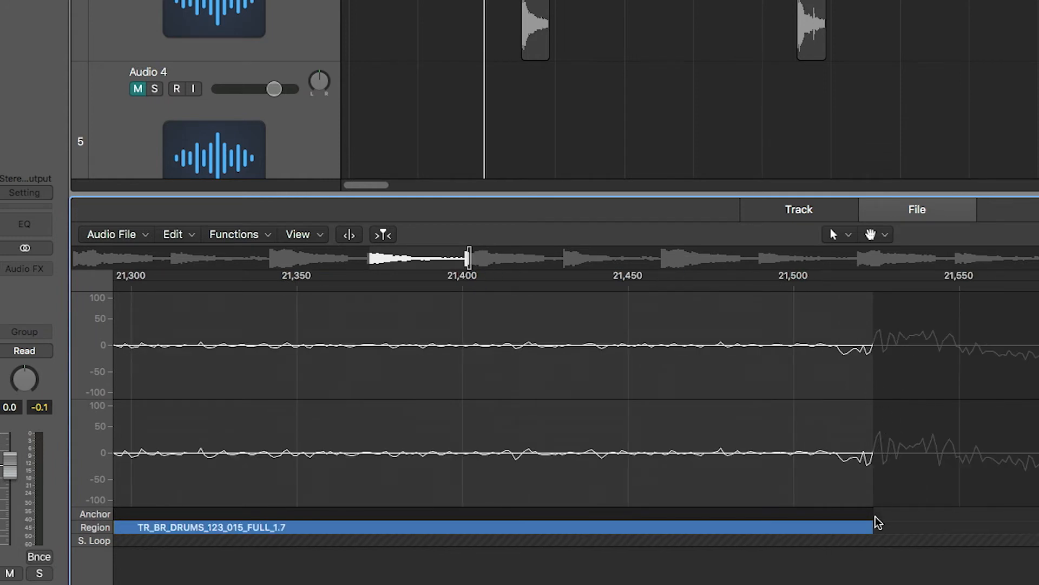
left_click_drag(872, 524, 832, 525)
Step: Enable Snap Edits to Zero Crossings, fine-tune the trimmed end of the second Audio 2 hit, and close the audio editor
left_click(241, 235)
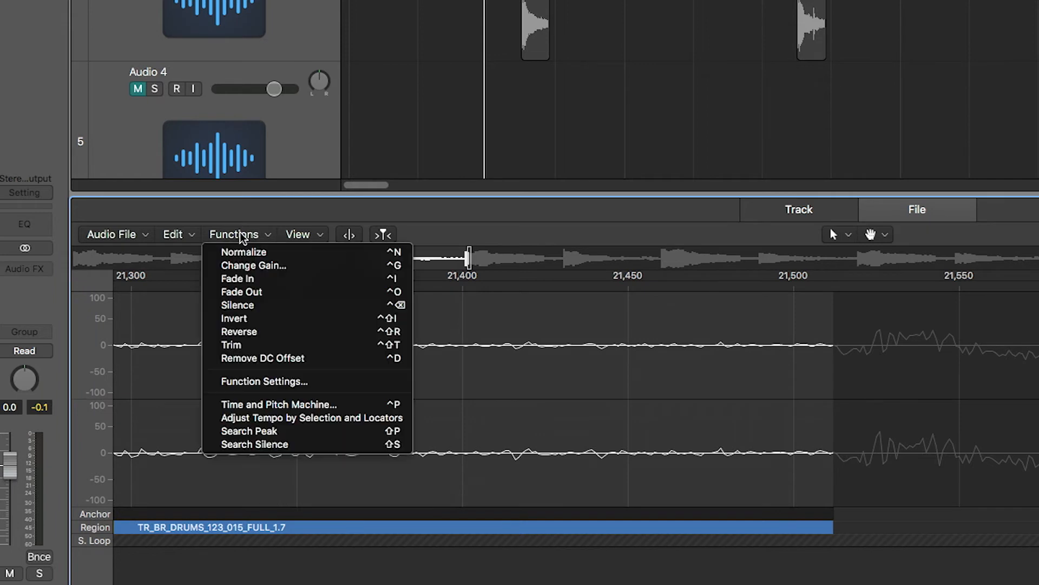
mouse_move(196, 238)
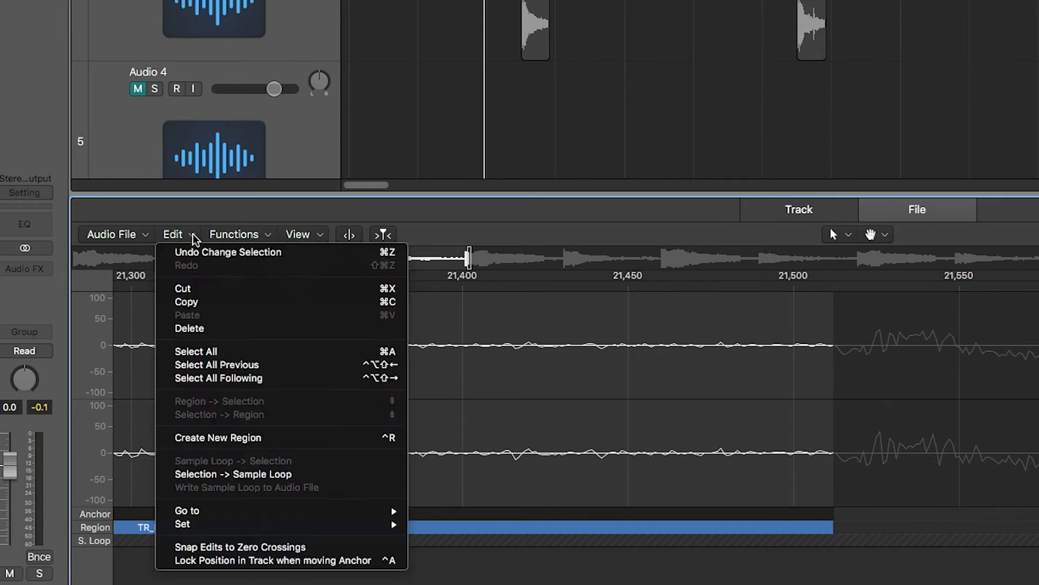
left_click(225, 550)
mouse_move(836, 525)
left_mouse_down()
mouse_move(827, 524)
mouse_move(836, 528)
left_mouse_up()
key("super+z")
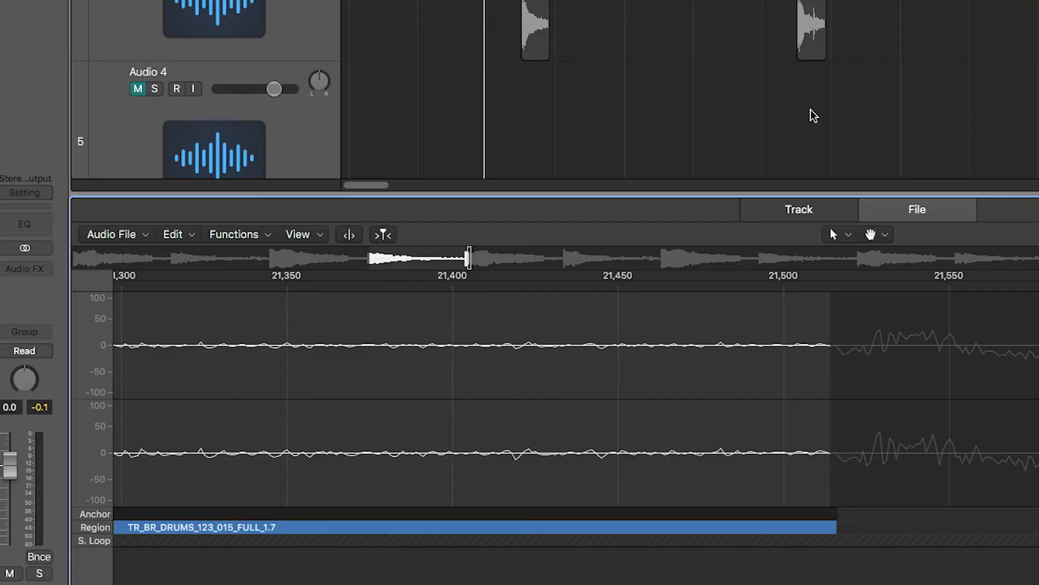
key("e")
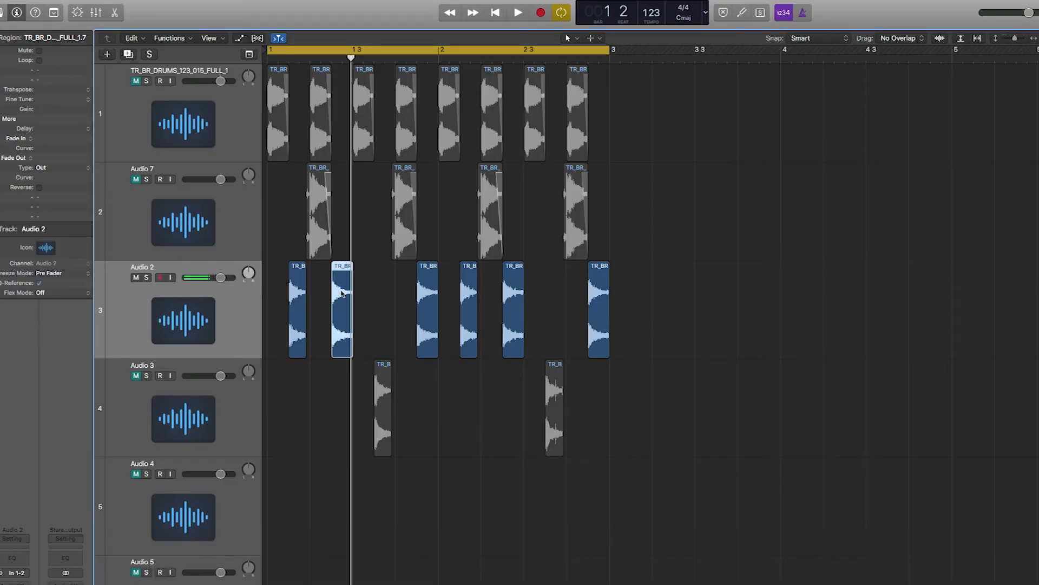
Step: Apply a fade-out of 75 to all six hits on Audio 2 and start loop playback
left_click_drag(655, 278, 287, 285)
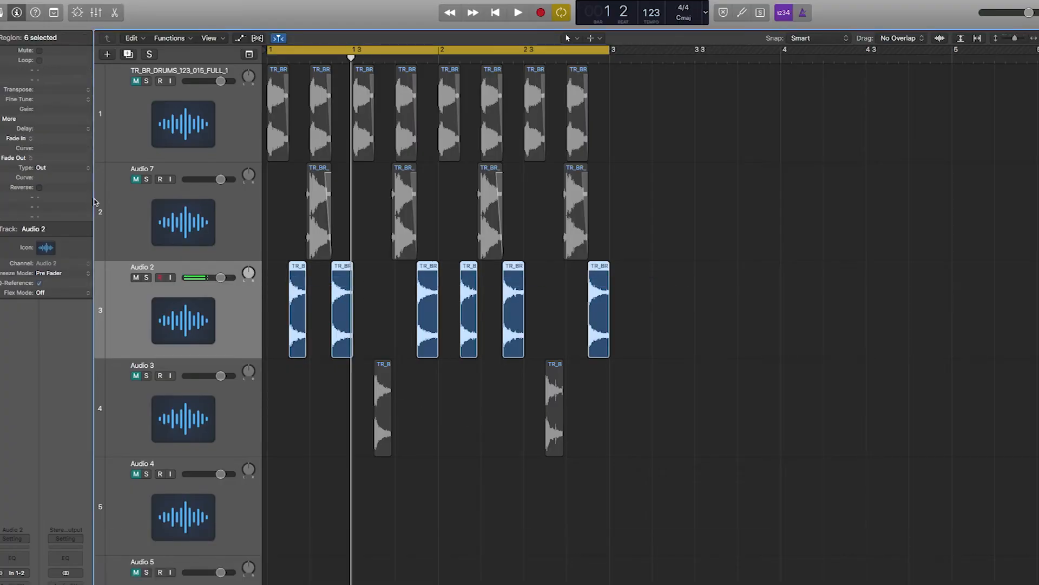
double_click(56, 158)
key("Return")
key("space")
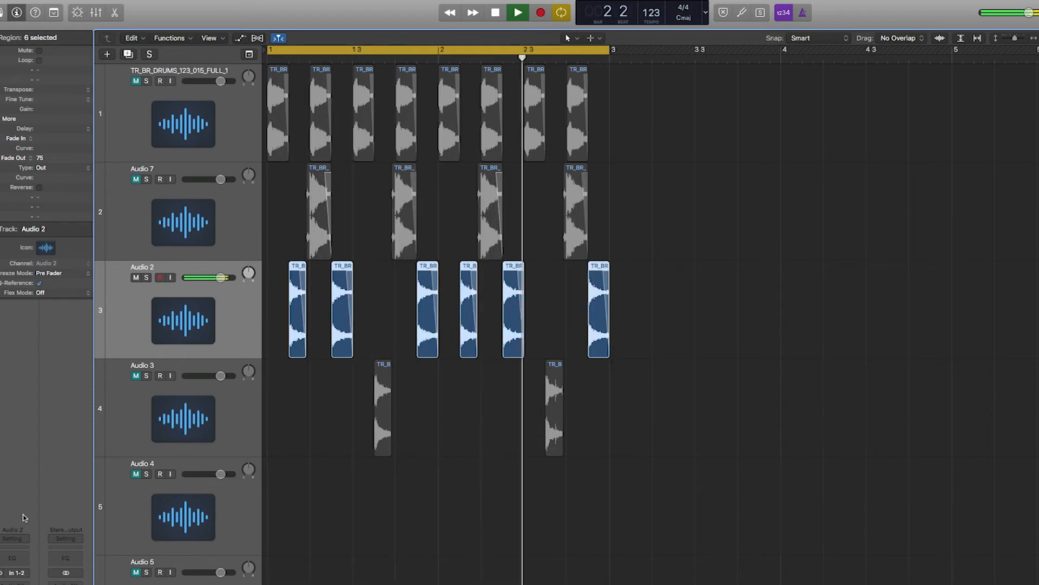
Step: Add a Channel EQ to Audio 2, raise its low-cut frequency to remove the low end, and listen to the filtered hits
left_click(15, 560)
left_click(66, 147)
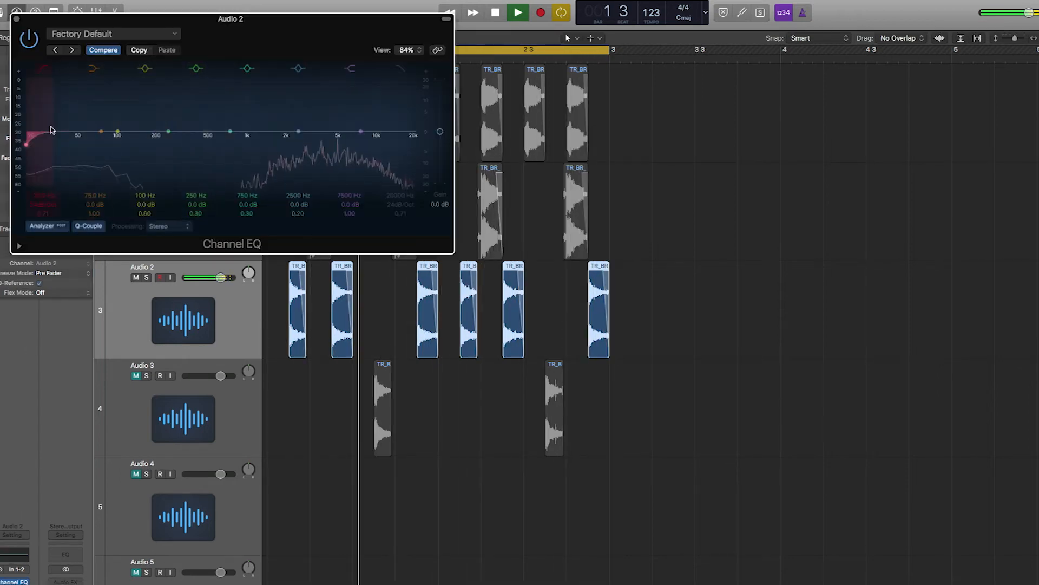
left_click_drag(66, 148, 198, 132)
left_click(16, 19)
key("space")
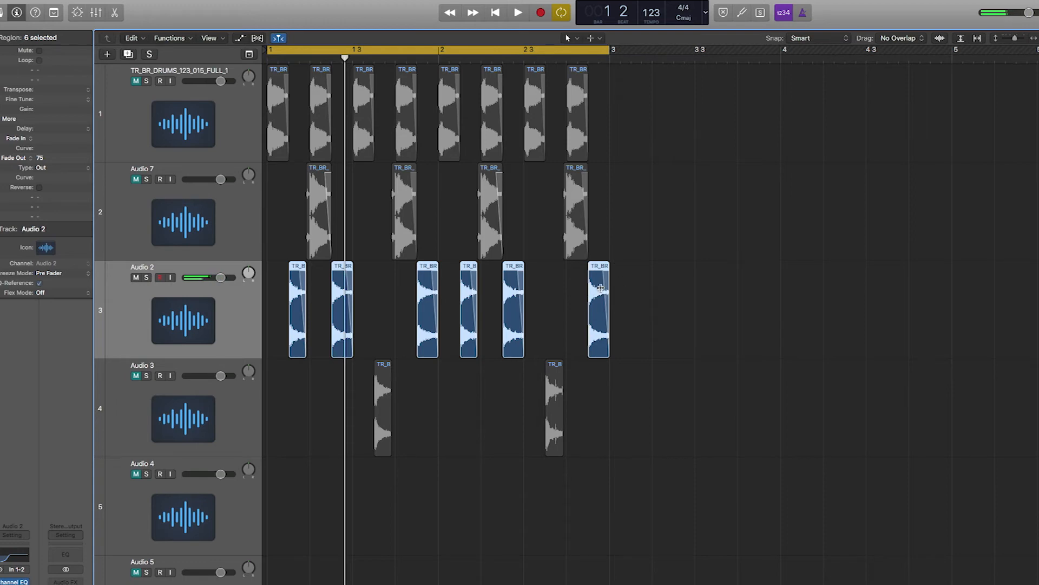
key("space")
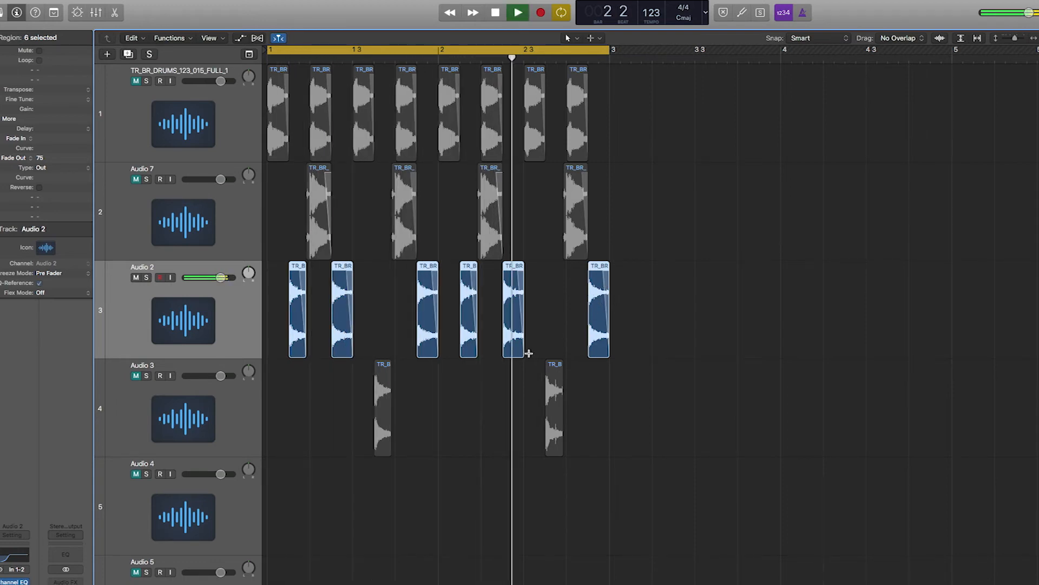
key("space")
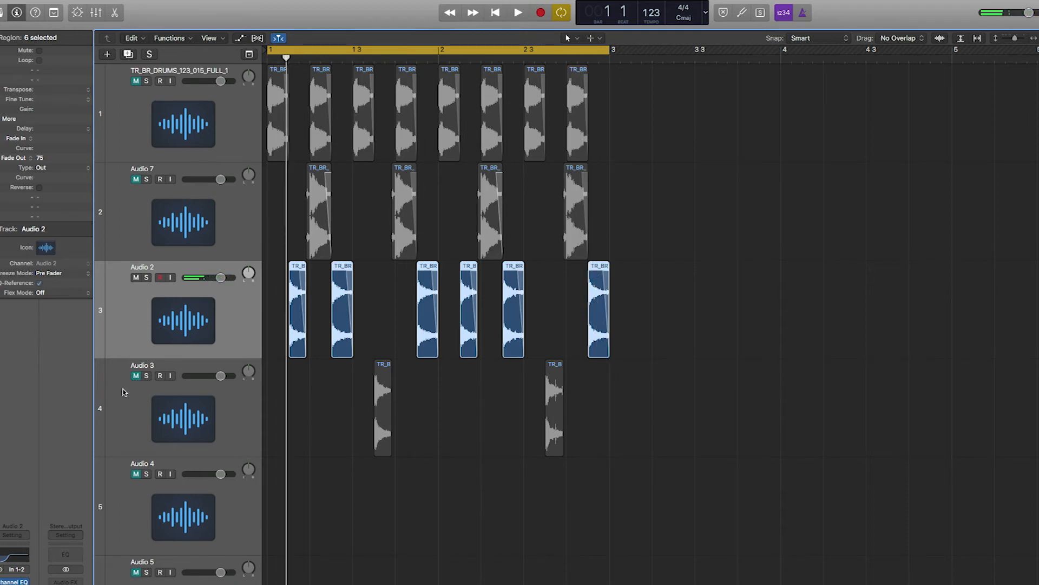
Step: Mute Audio 2, unmute Audio 3, and play the loop to hear the two hits on Audio 3
left_click(136, 277)
left_click(136, 375)
key("space")
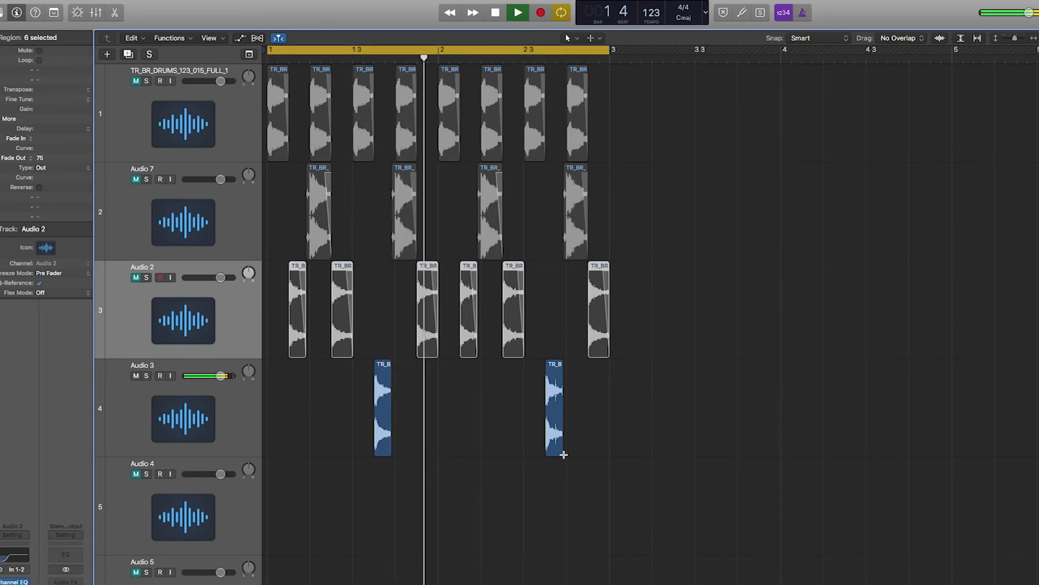
key("space")
Step: Apply a fade-out of 75 to both hits on Audio 3
left_click_drag(578, 370, 376, 374)
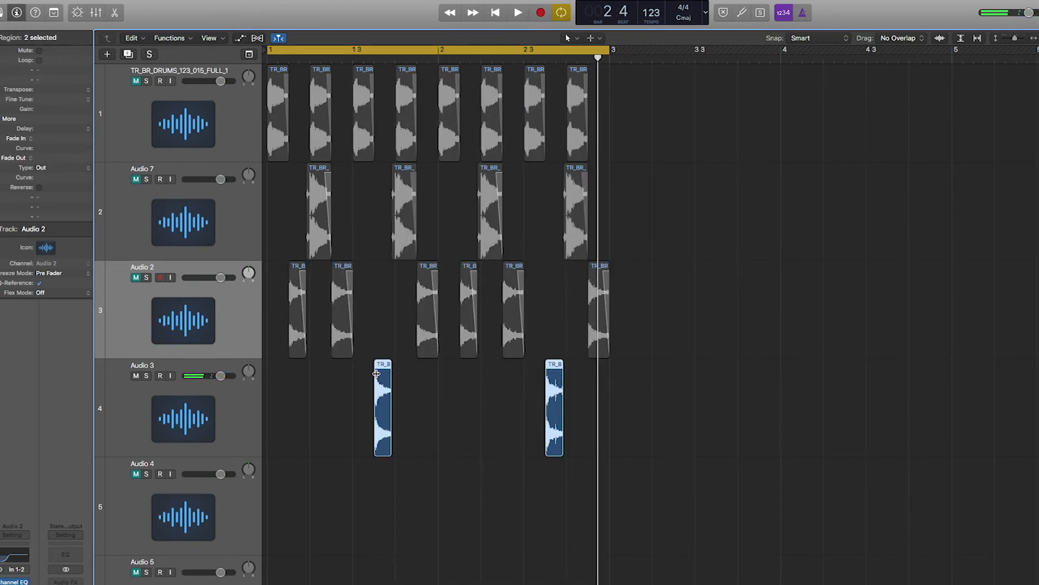
double_click(55, 156)
type("75")
key("Return")
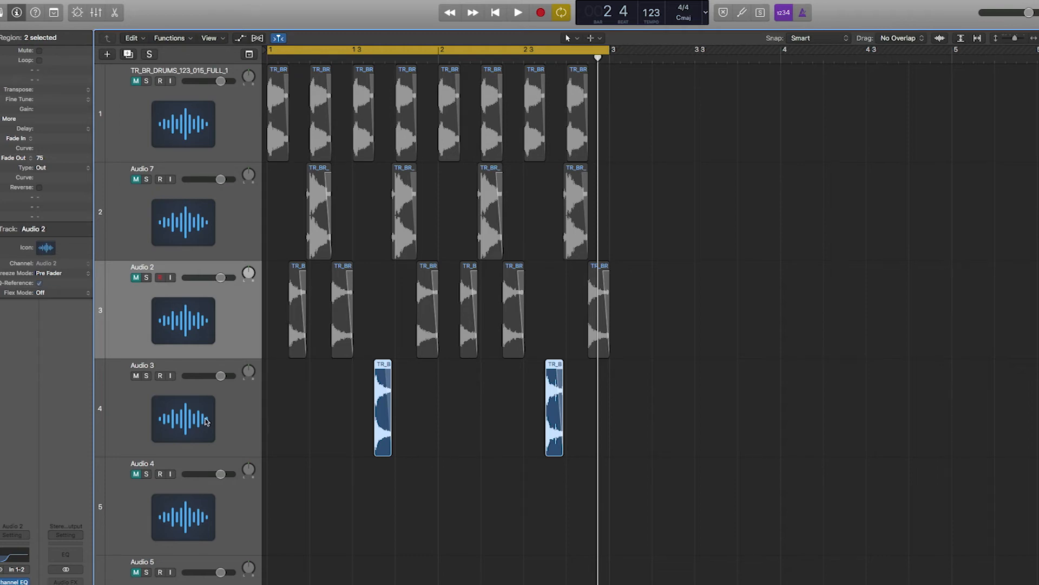
key("super+Up")
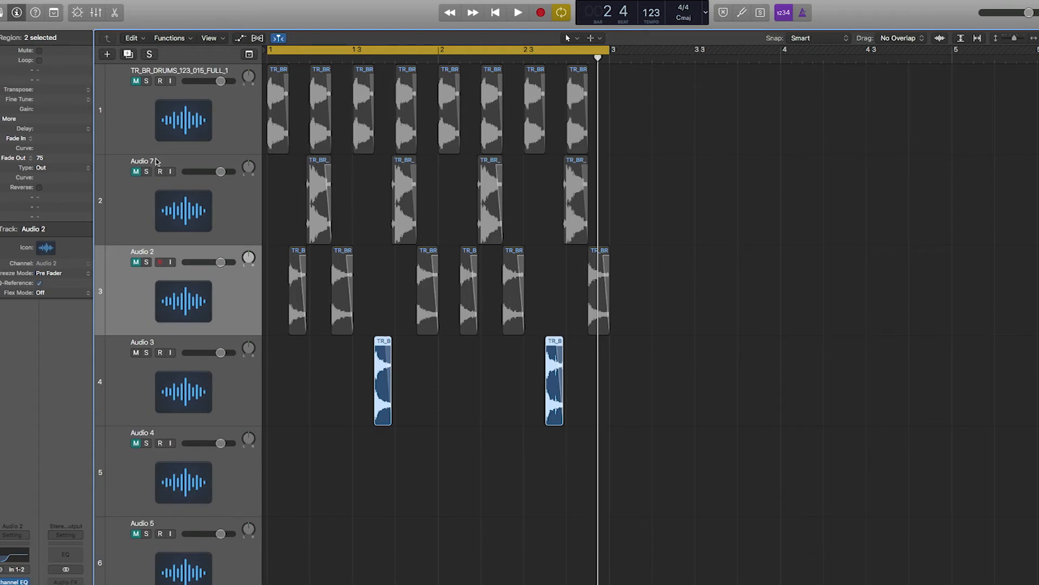
Step: Unmute Audio 2, mute Audio 3, and play the loop to review the faded Audio 2 hits
left_click(136, 262)
left_click(136, 353)
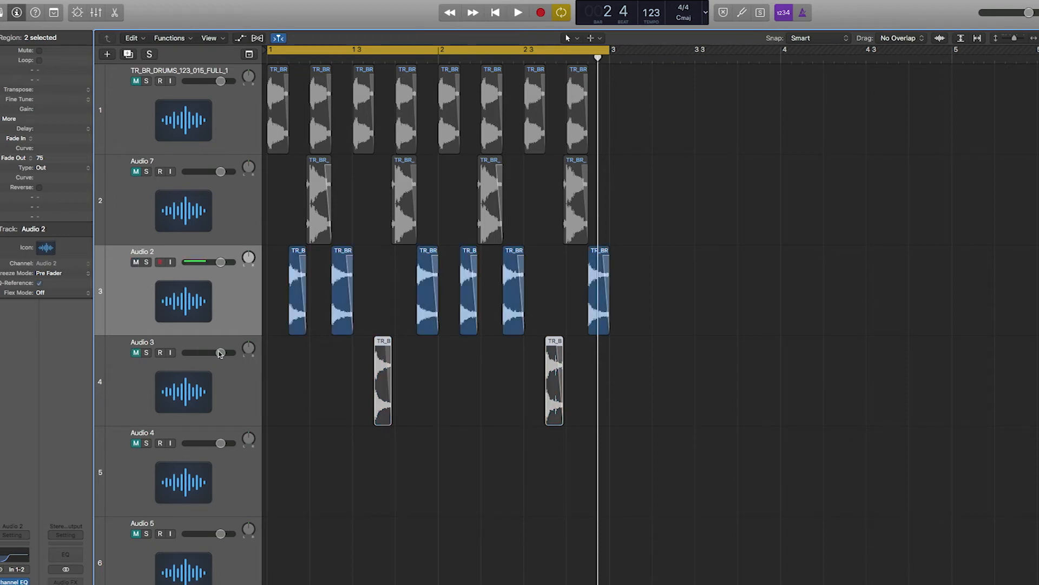
key("space")
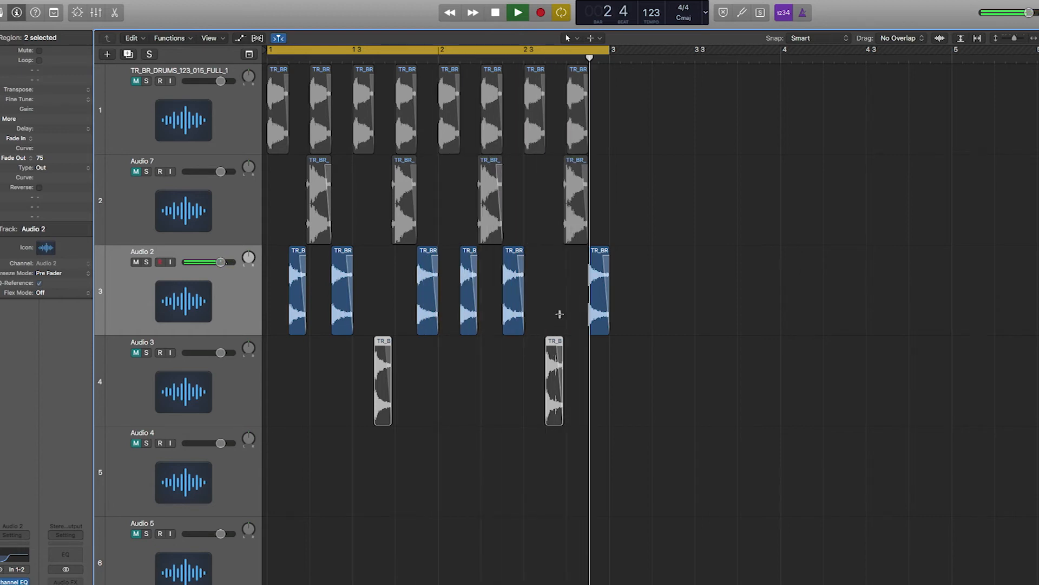
key("space")
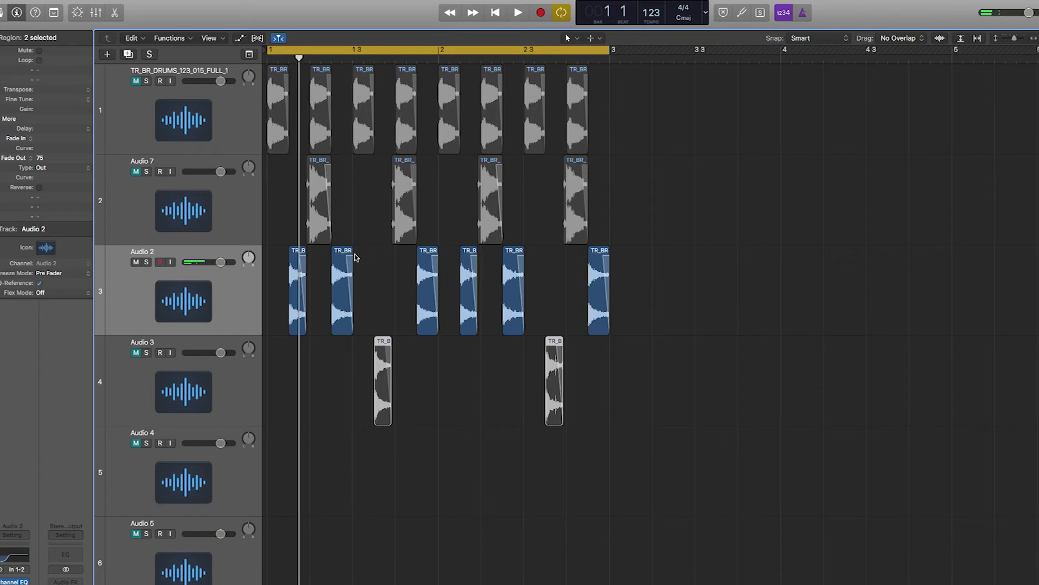
Step: Mute Audio 2, unmute the first drum track, and play the loop to hear its hits alone
left_click(136, 263)
left_click(135, 81)
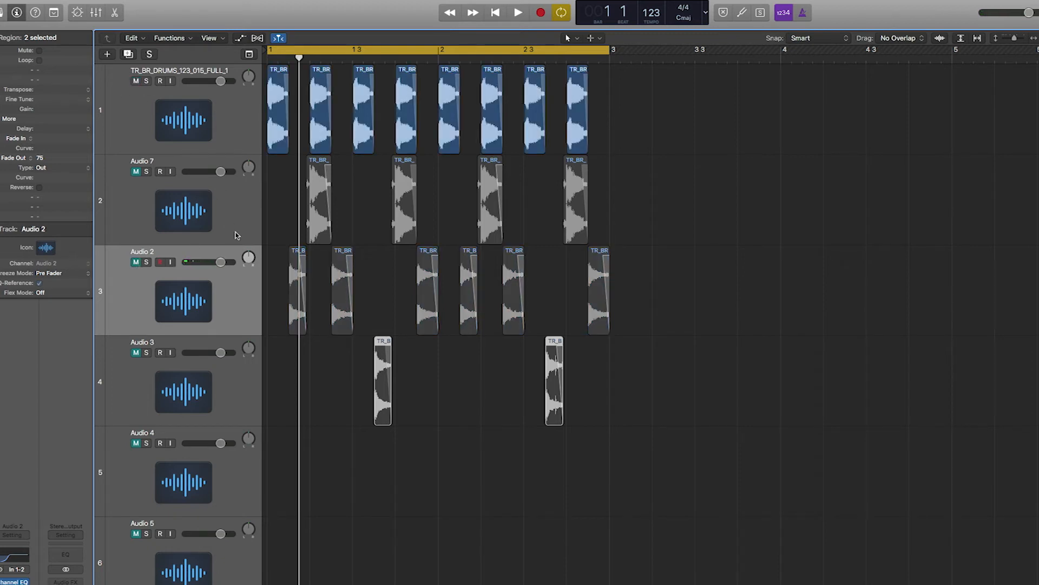
key("space")
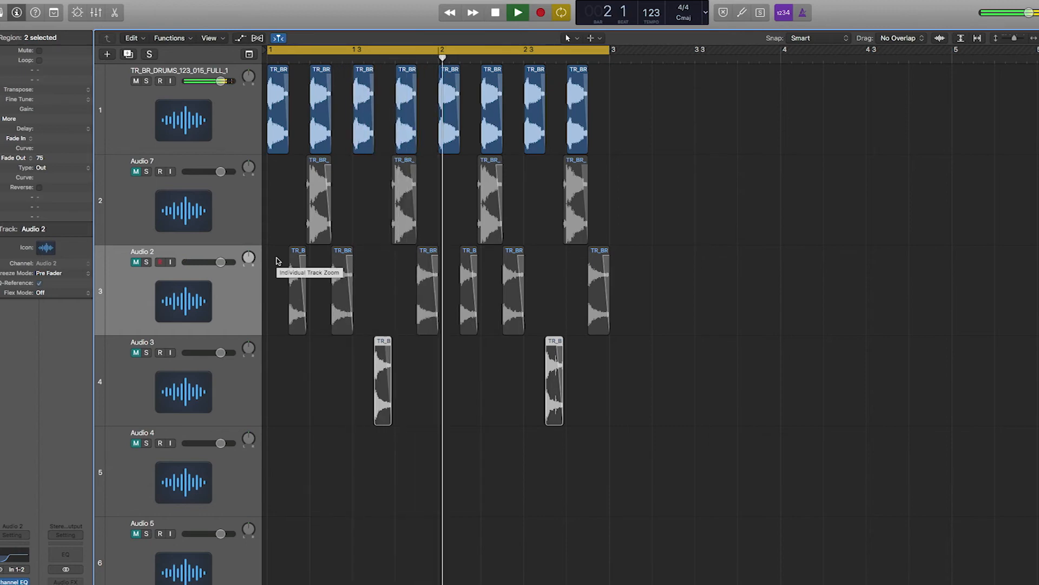
key("space")
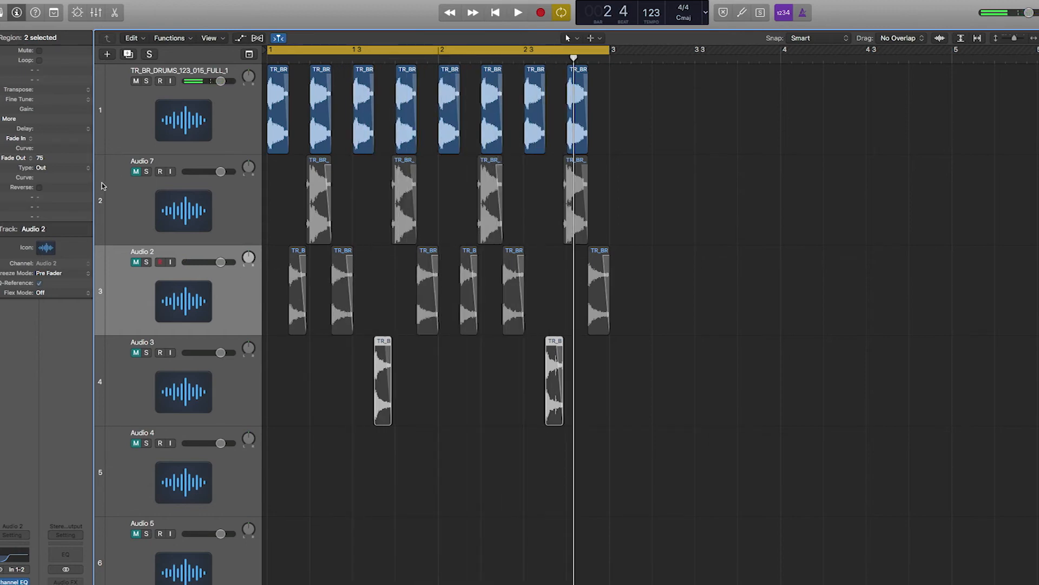
Step: Unmute Audio 7, mute the first drum track, and play the loop to hear the Audio 7 hits alone
left_click(136, 172)
left_click(136, 81)
key("space")
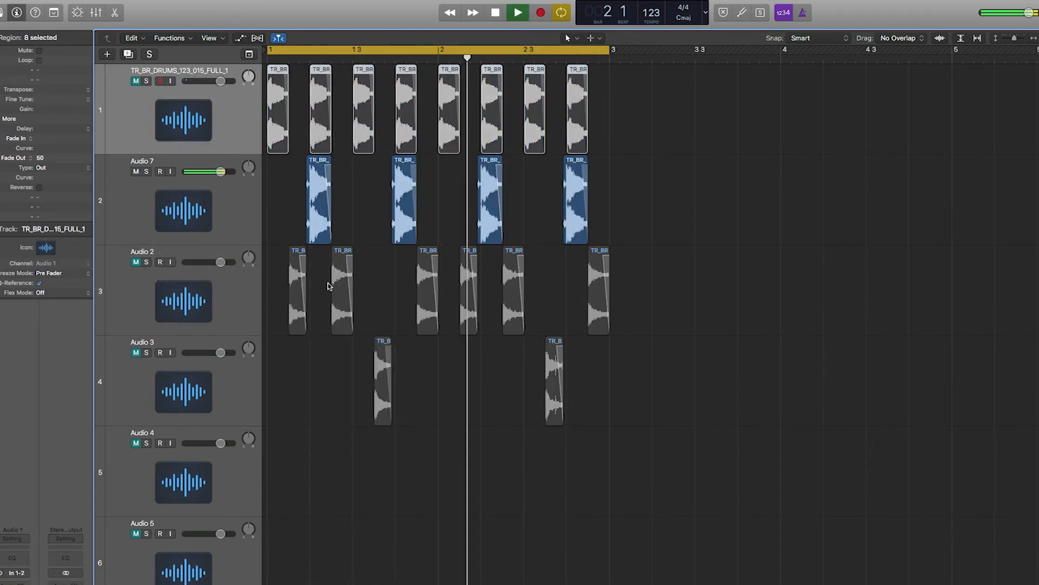
key("space")
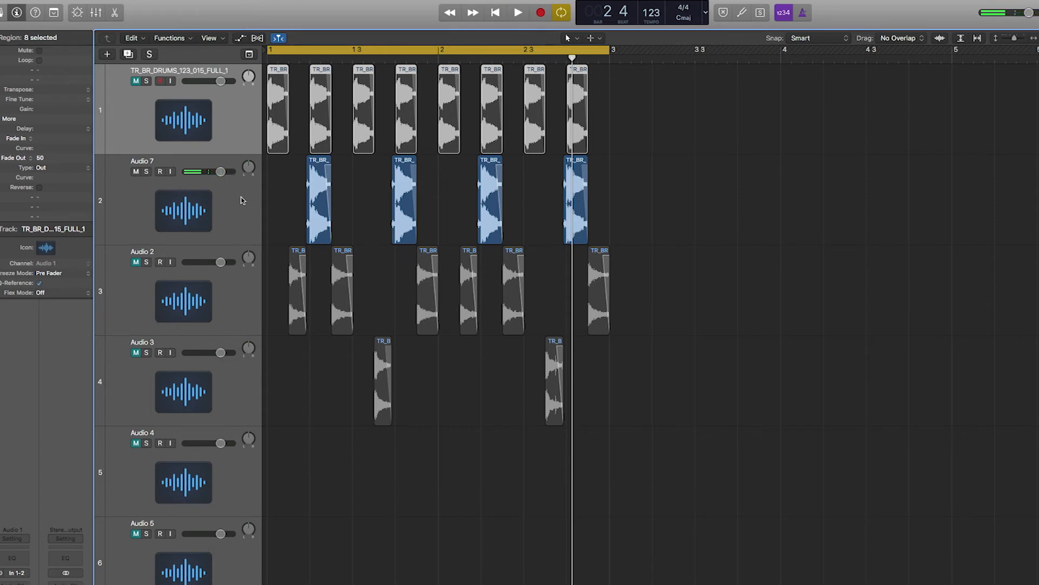
Step: Mute Audio 7, unmute Audio 3, and play the loop to check the faded Audio 3 hits
left_click(136, 172)
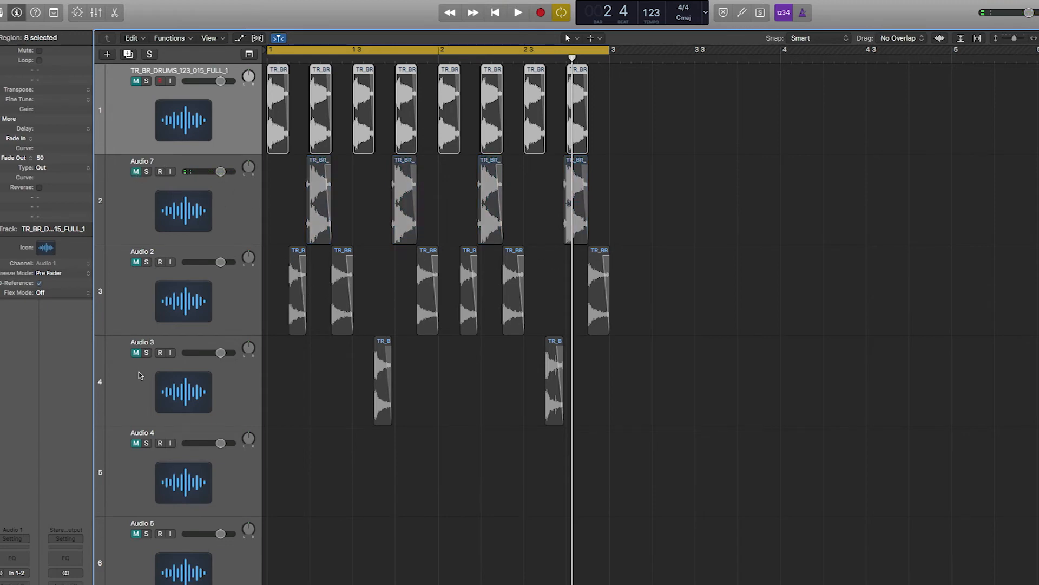
left_click(136, 352)
key("space")
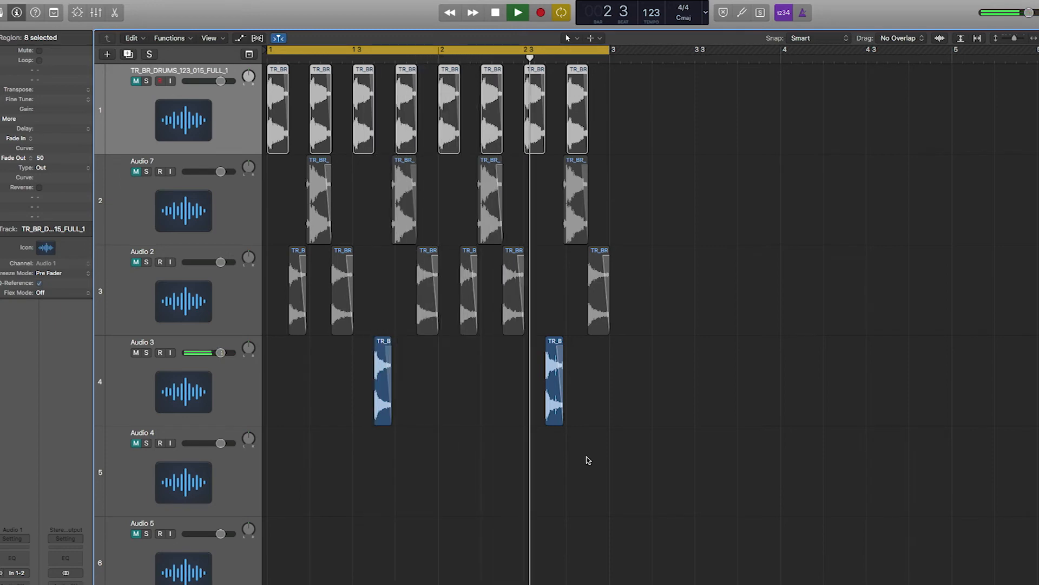
key("space")
Step: Split the second hit on Audio 3 just before the extra transient near its end
left_click(554, 399, "super")
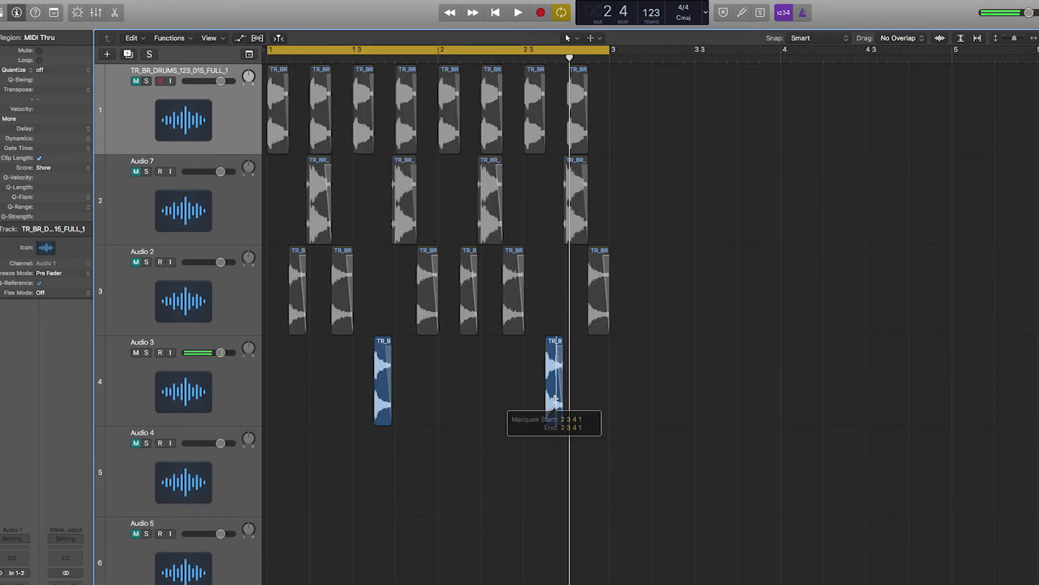
left_click_drag(537, 332, 590, 434)
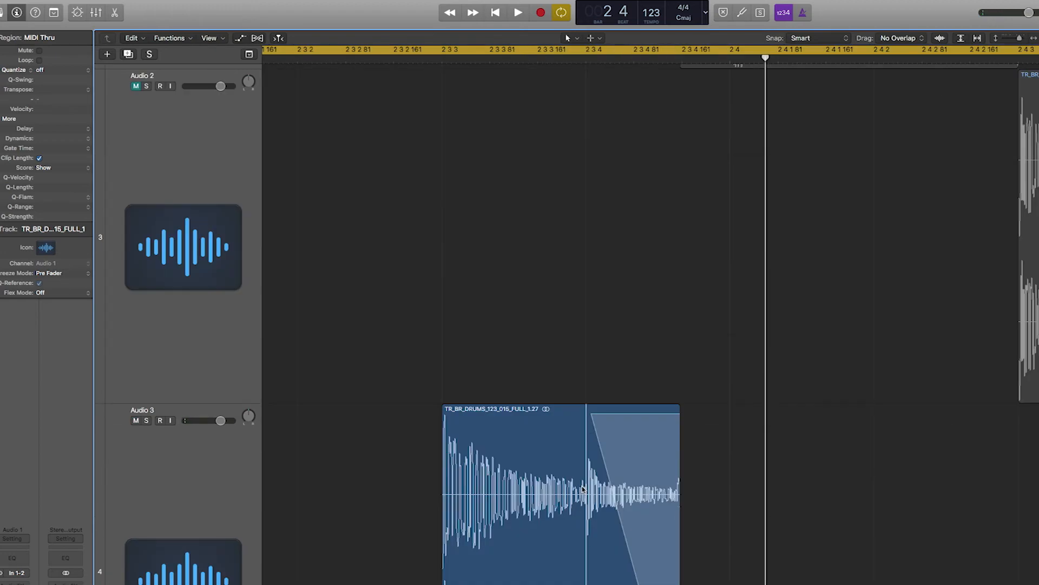
key("t")
left_click(611, 544)
left_click_drag(580, 509, 579, 509)
key("z")
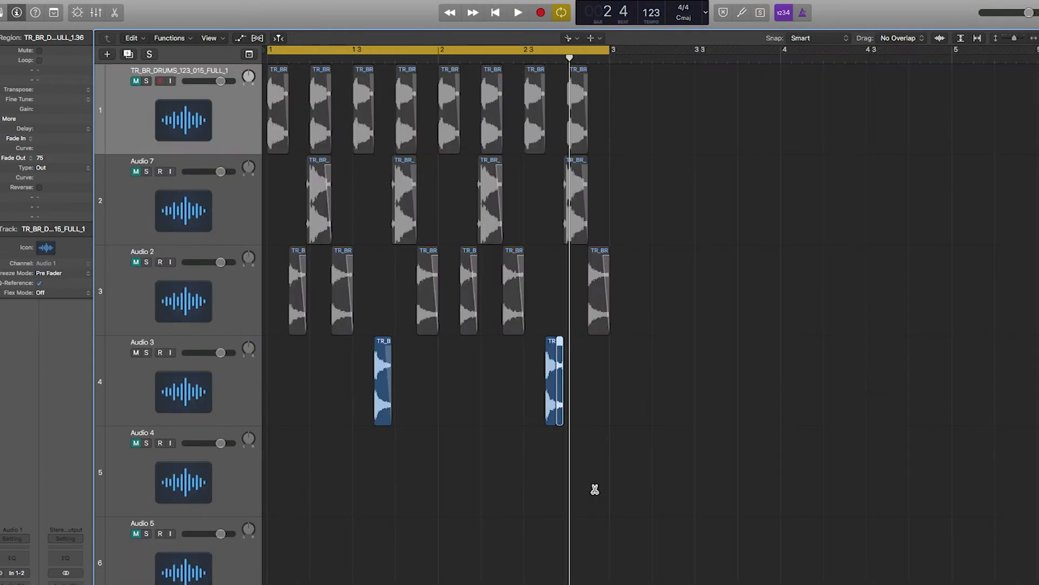
Step: Switch back to the Pointer tool and move the split-off tail of the second Audio 3 hit straight down to Audio 4
key("t")
key("t")
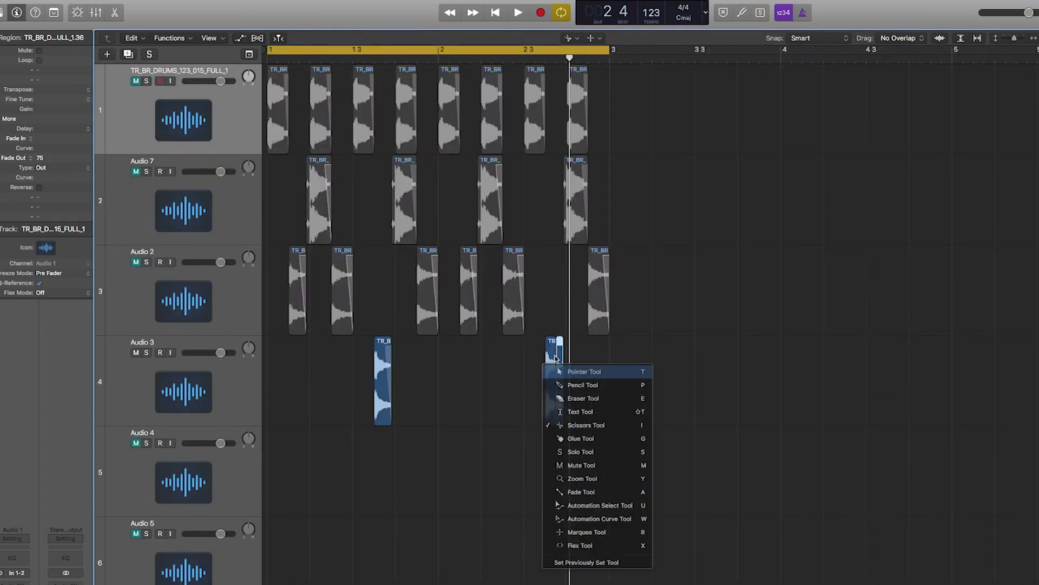
left_click_drag(561, 342, 560, 433)
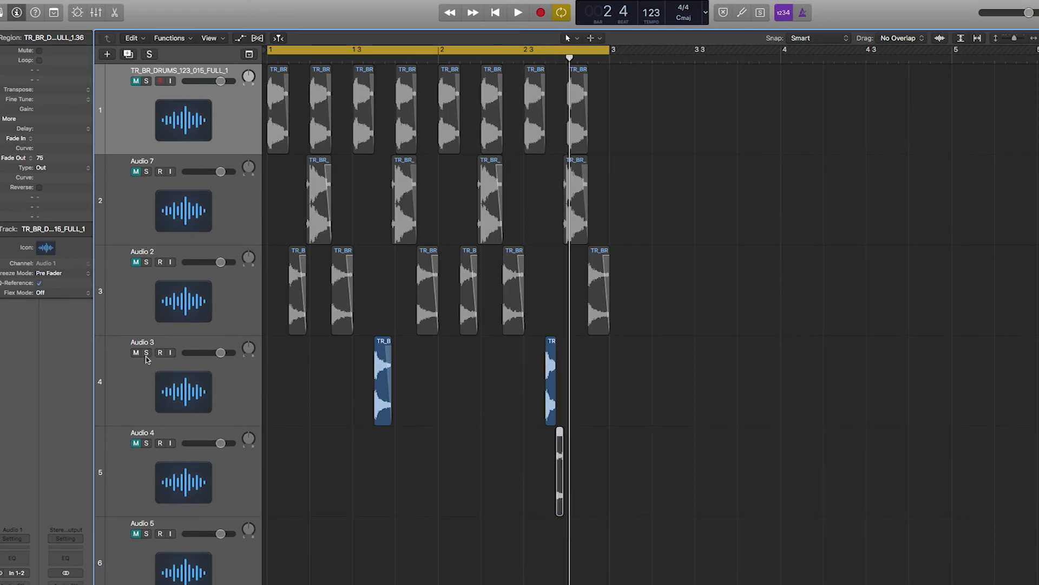
Step: Mute Audio 3, unmute Audio 4, and play the loop to hear the separated tail on its own
left_click(135, 353)
left_click(135, 443)
key("space")
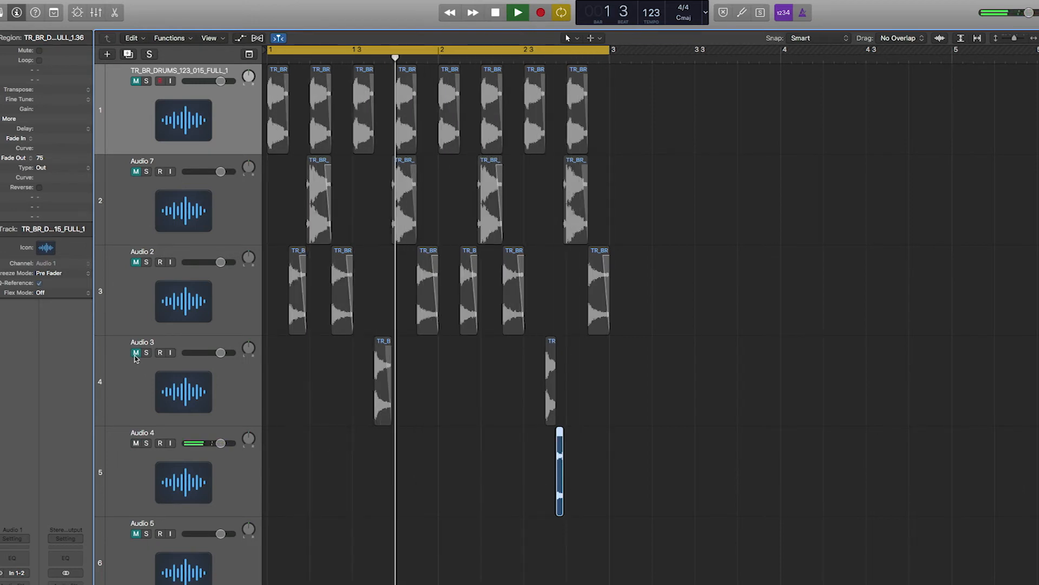
Step: Unmute all the tracks holding drum hits, from the first drum track through Audio 4, and play the complete loop
left_click(136, 444)
left_click(136, 354)
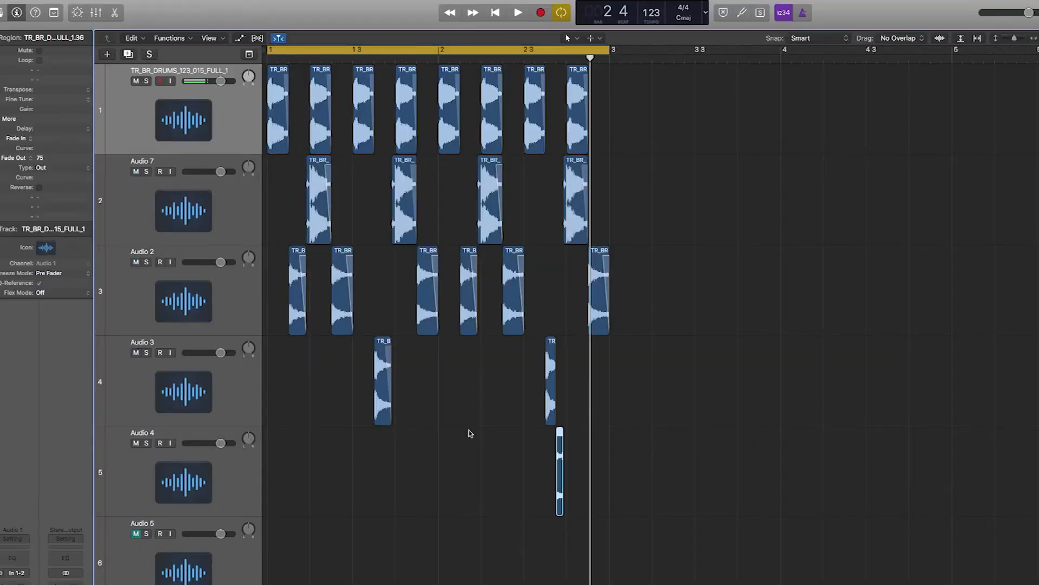
key("space")
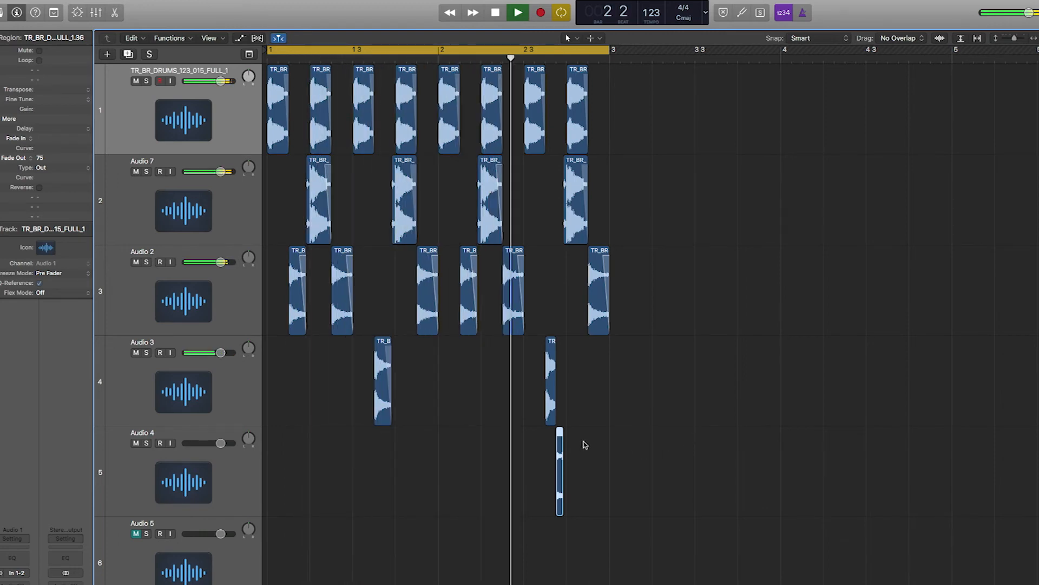
key("space")
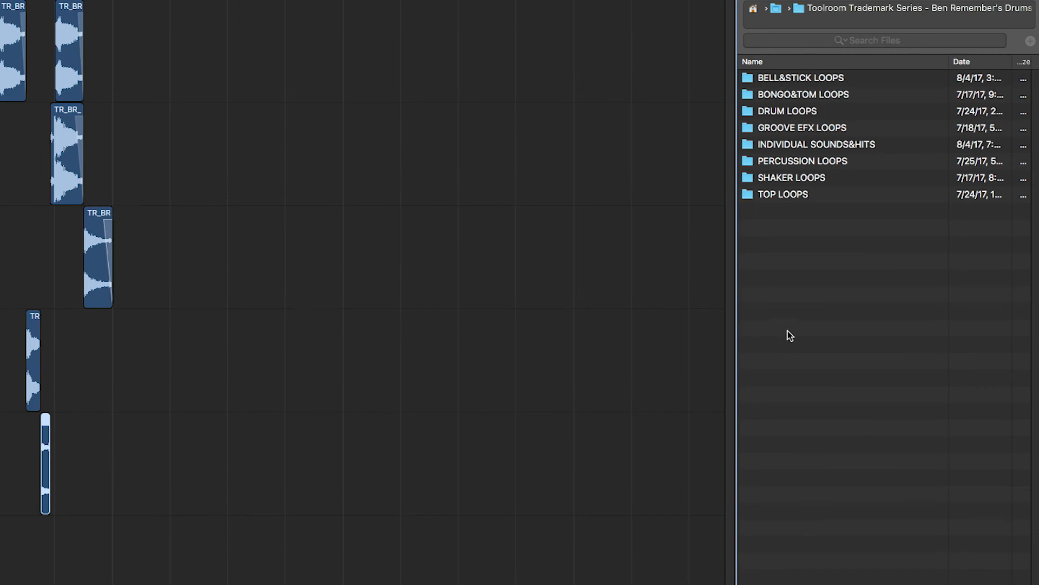
Step: Audition loops in the BONGO&TOM LOOPS folder and place TR_BR_BONGO_123_019.wav at bar 1 on the Audio 5 track
double_click(774, 95)
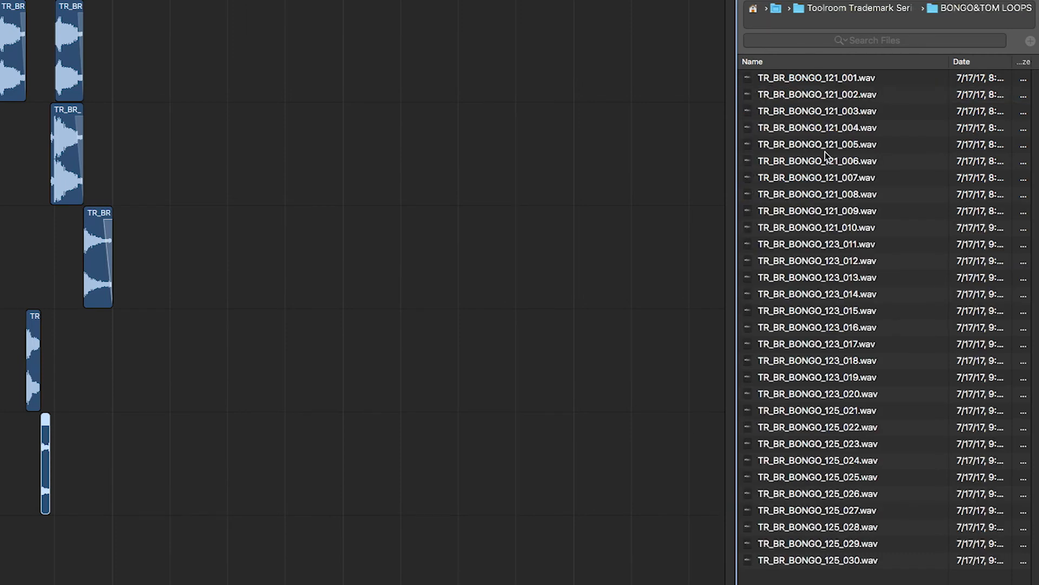
left_click(812, 146)
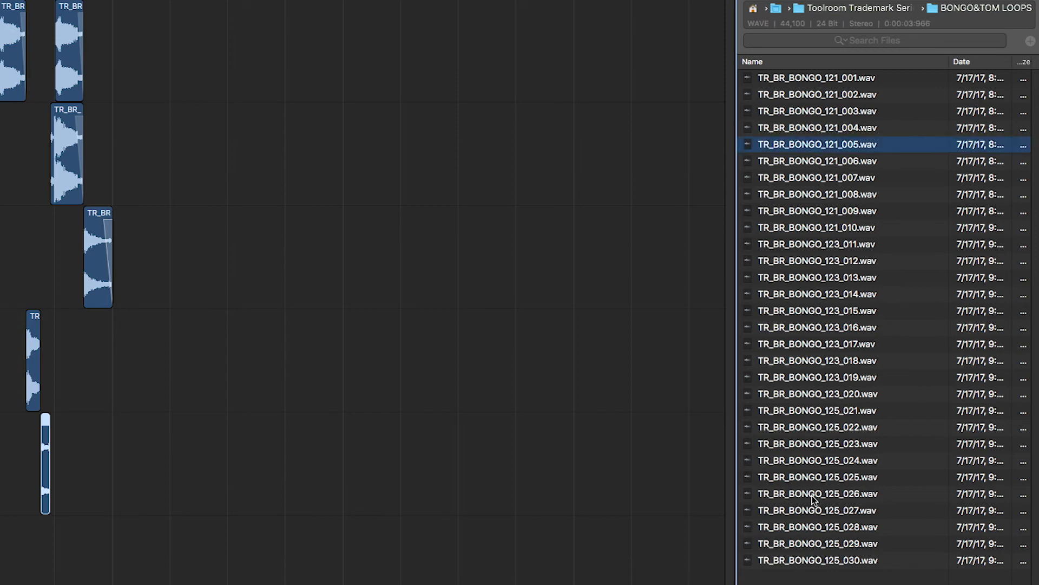
left_click(812, 230)
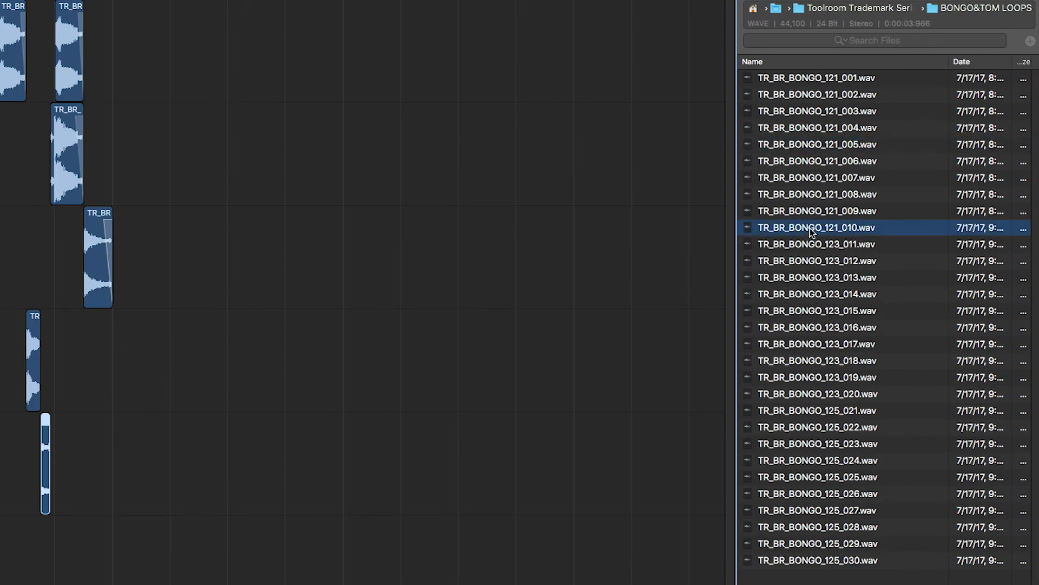
left_click(819, 294)
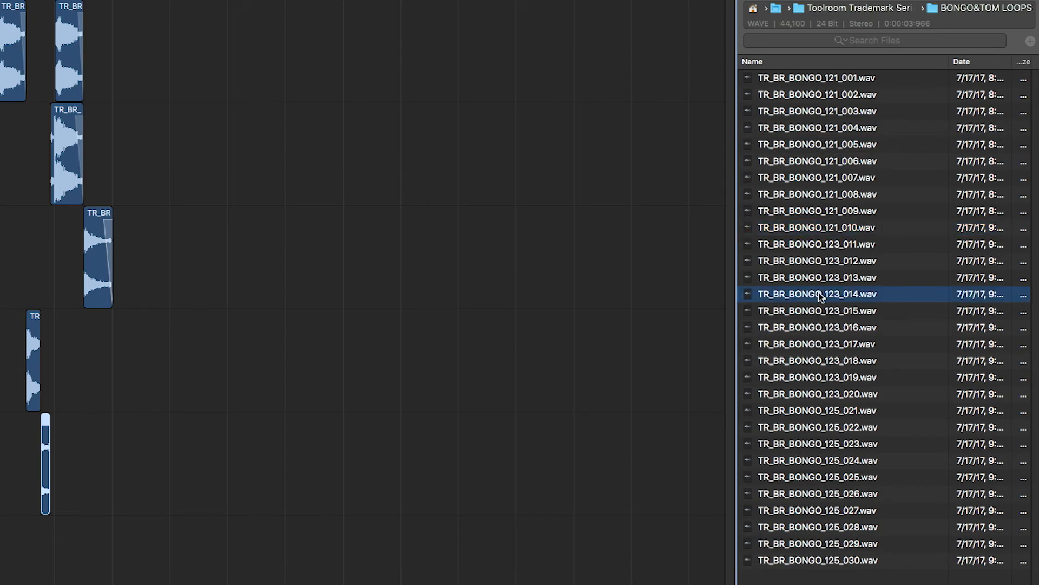
left_click(801, 359)
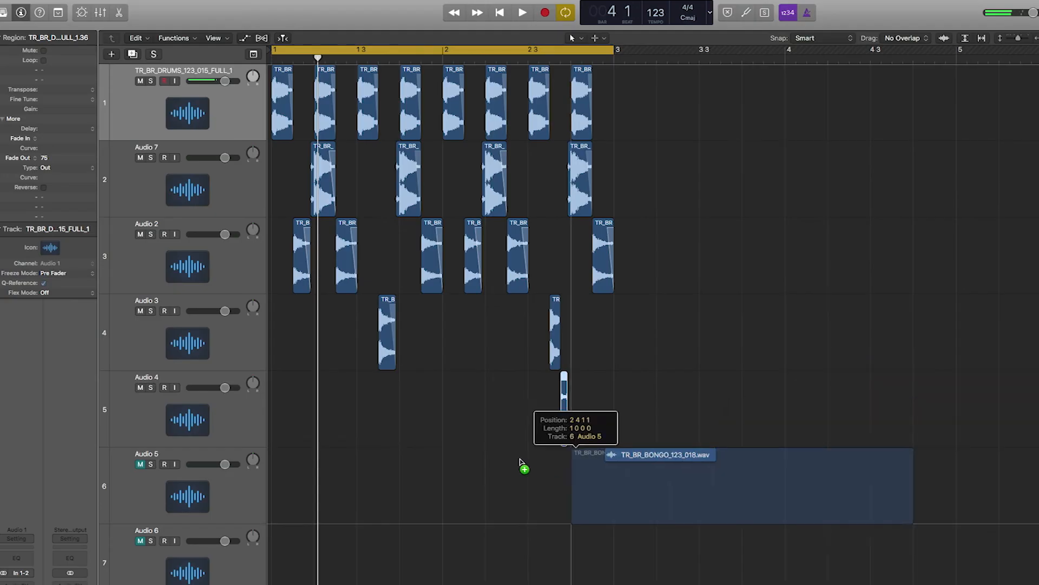
left_click_drag(522, 463, 135, 98)
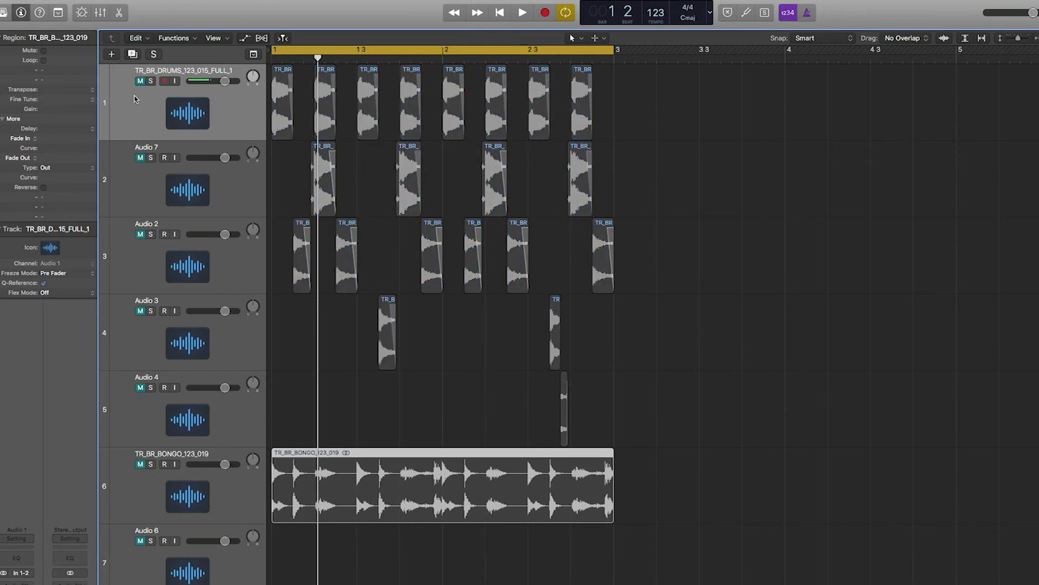
Step: Unmute the bongo track and add three more audio tracks, Audio 8 to Audio 10, below Audio 6
left_click(141, 465)
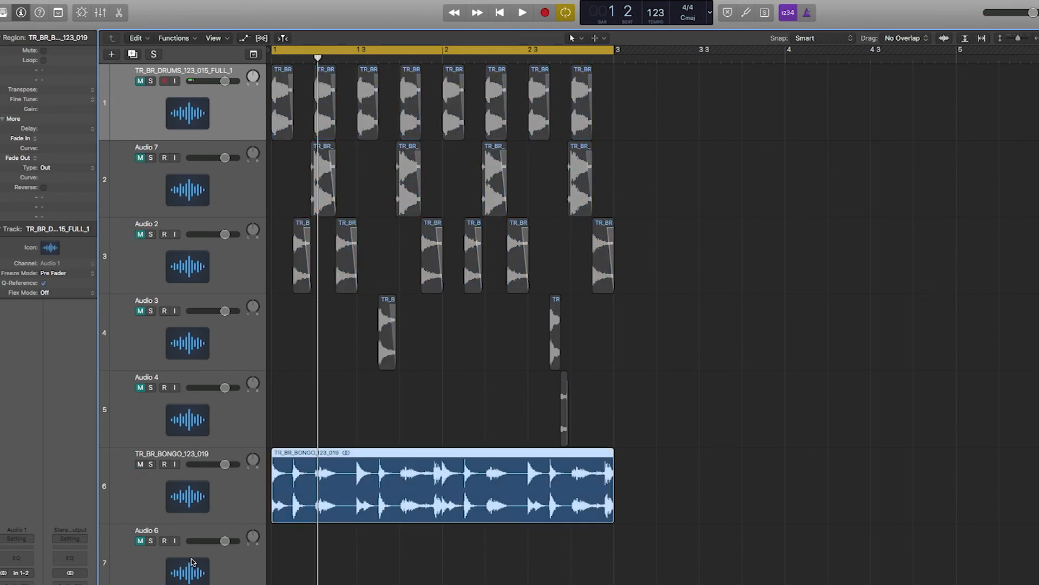
left_click(217, 556)
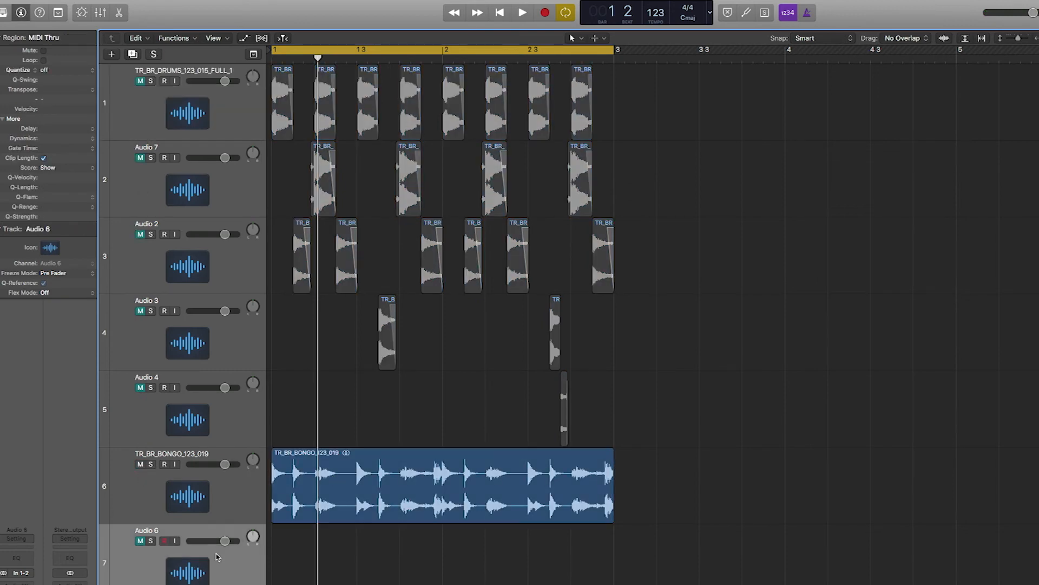
left_click(134, 54)
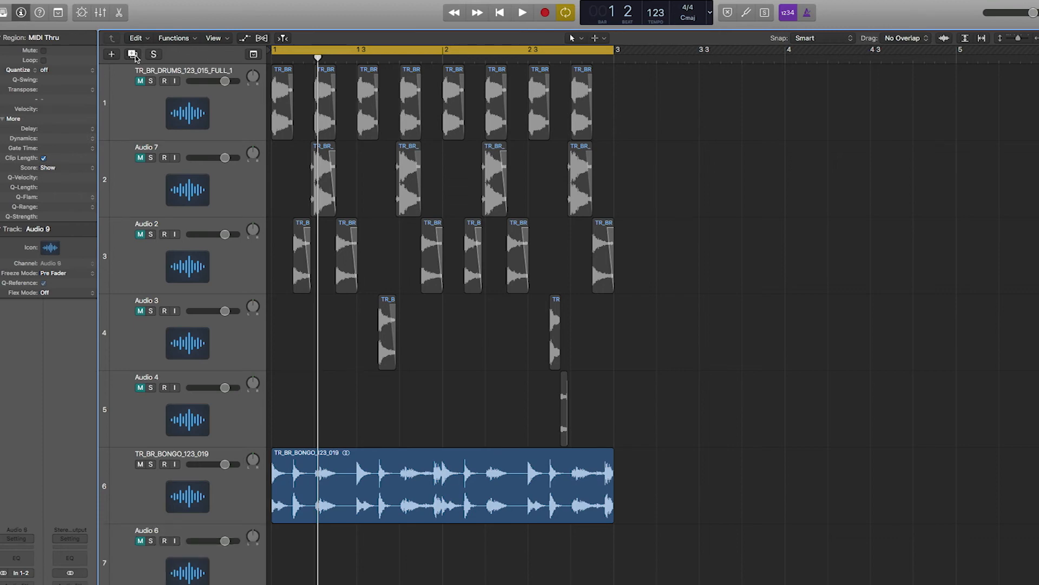
left_click(133, 55)
key("super+Up")
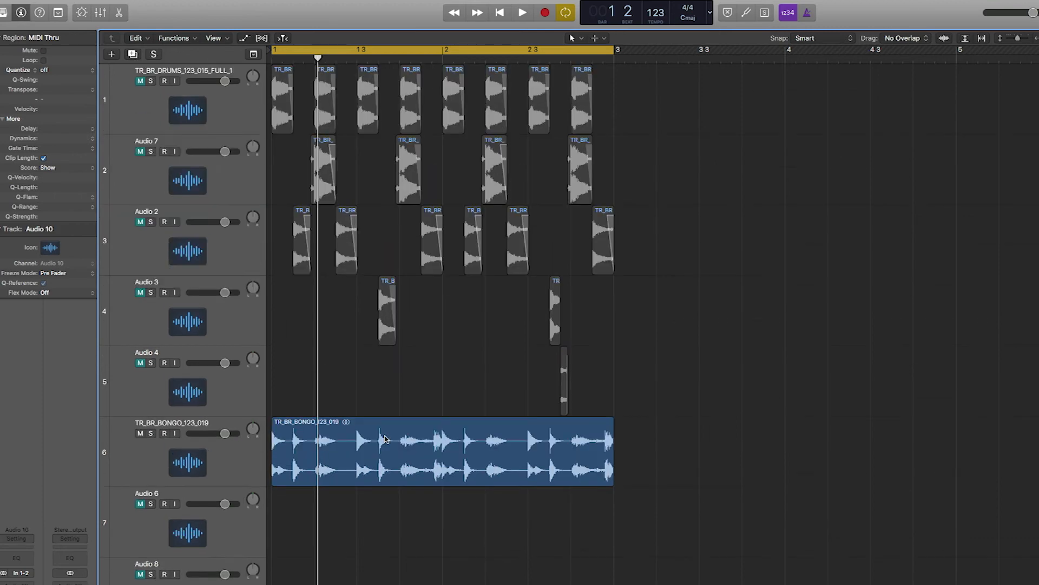
Step: Play the bongo loop, cut out its second hit, and move it straight down to Audio 6
left_click(227, 249)
key("space")
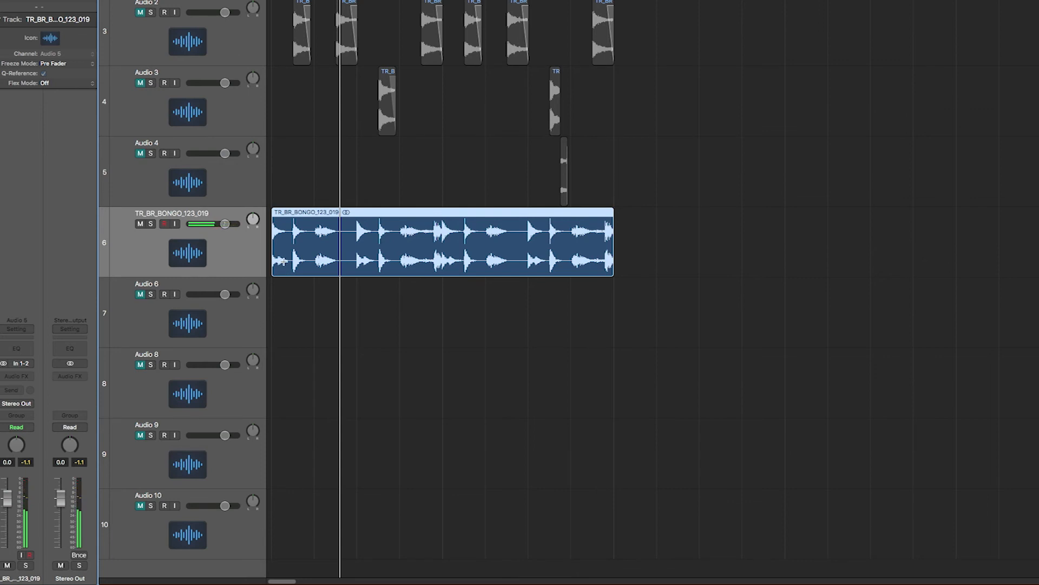
left_click(283, 262)
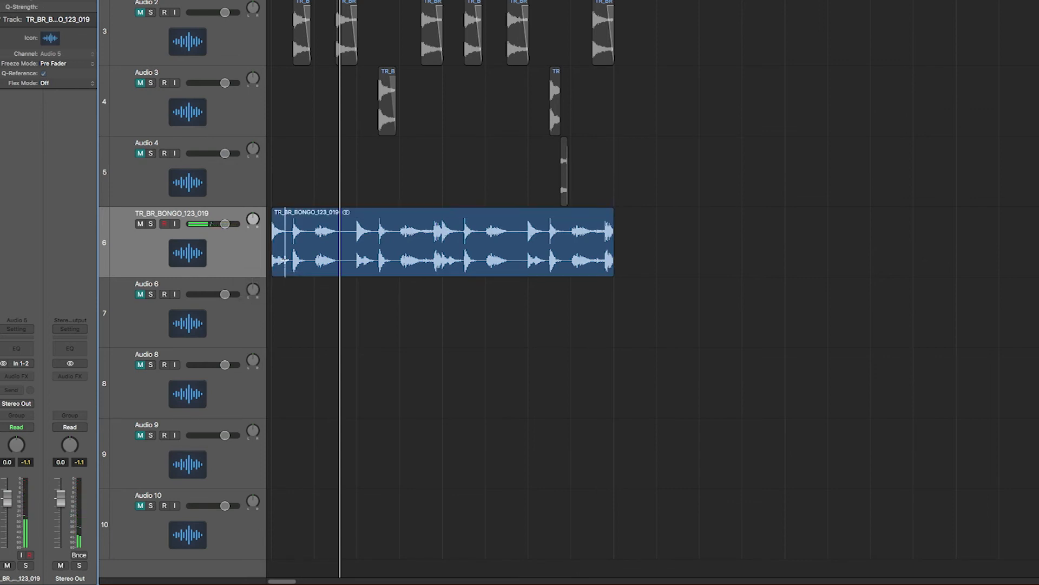
key("shift+Right")
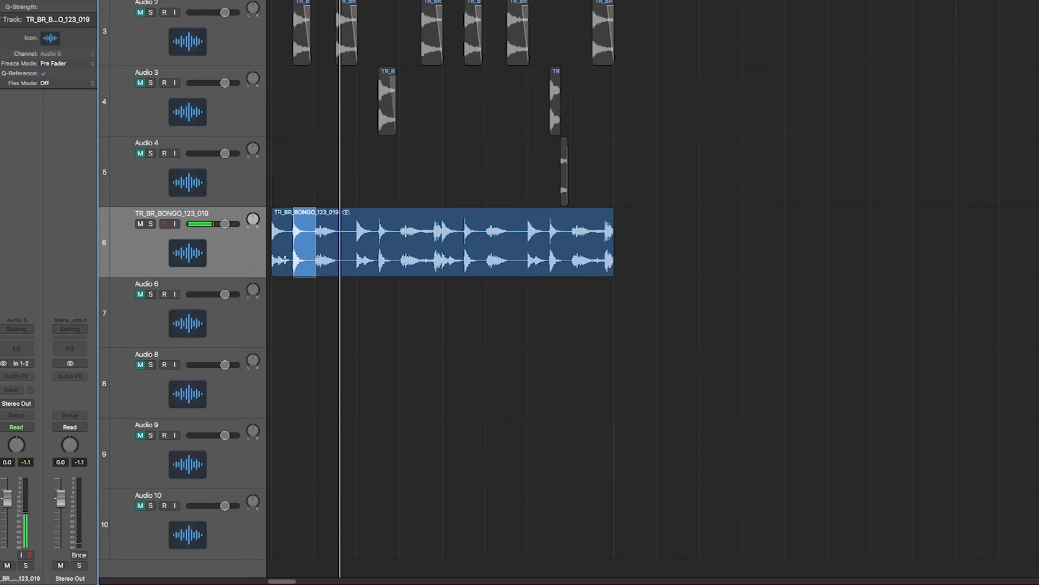
left_click(303, 213)
left_click_drag(303, 214, 301, 286)
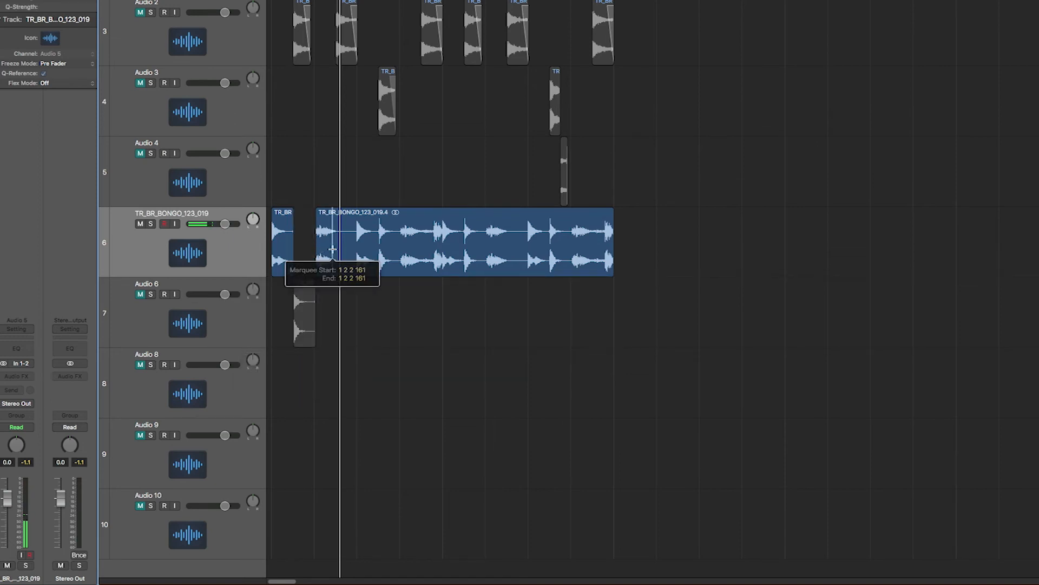
Step: Cut out the third and fifth bongo hits, moving the third straight down to Audio 8 and the fifth to Audio 6
key("shift+Left")
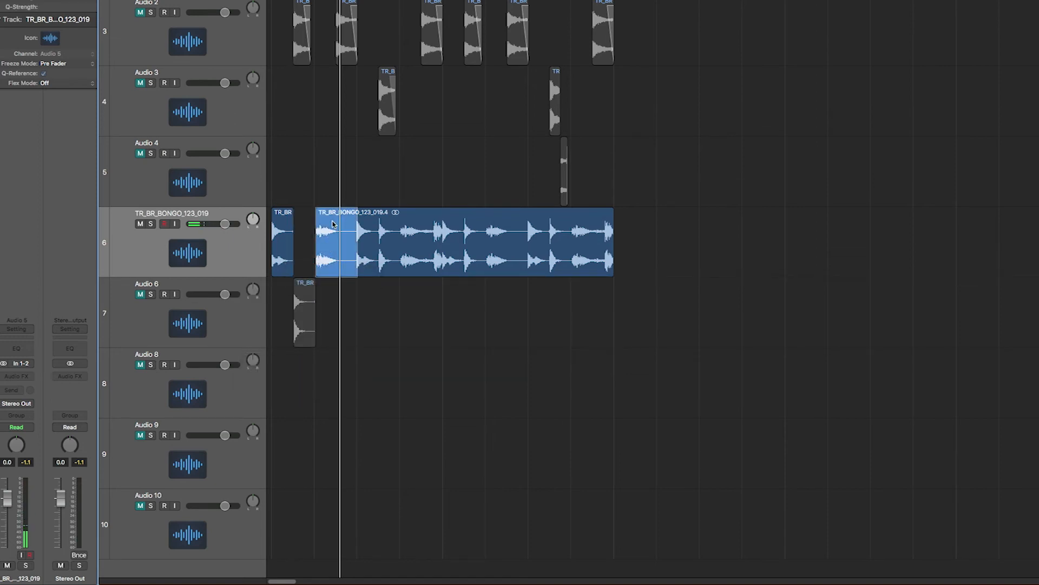
left_click(334, 223)
left_click_drag(338, 213, 332, 368)
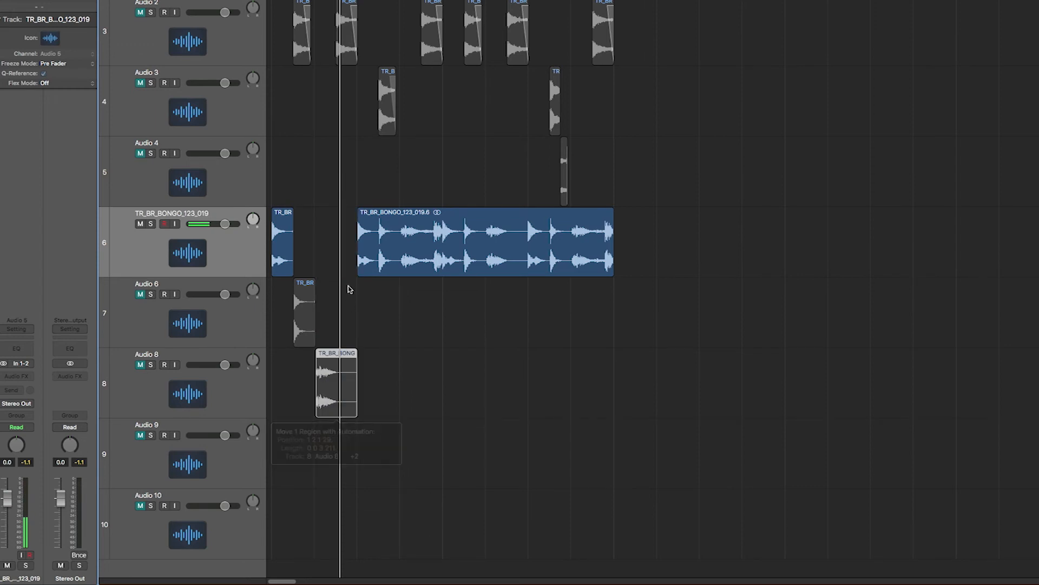
left_click_drag(379, 261, 401, 261)
left_click(390, 216)
left_click_drag(389, 217, 391, 289)
Step: Cut out the sixth bongo hit and move it to Audio 8, and split the hit at bar 2 into its own region
left_click(426, 250)
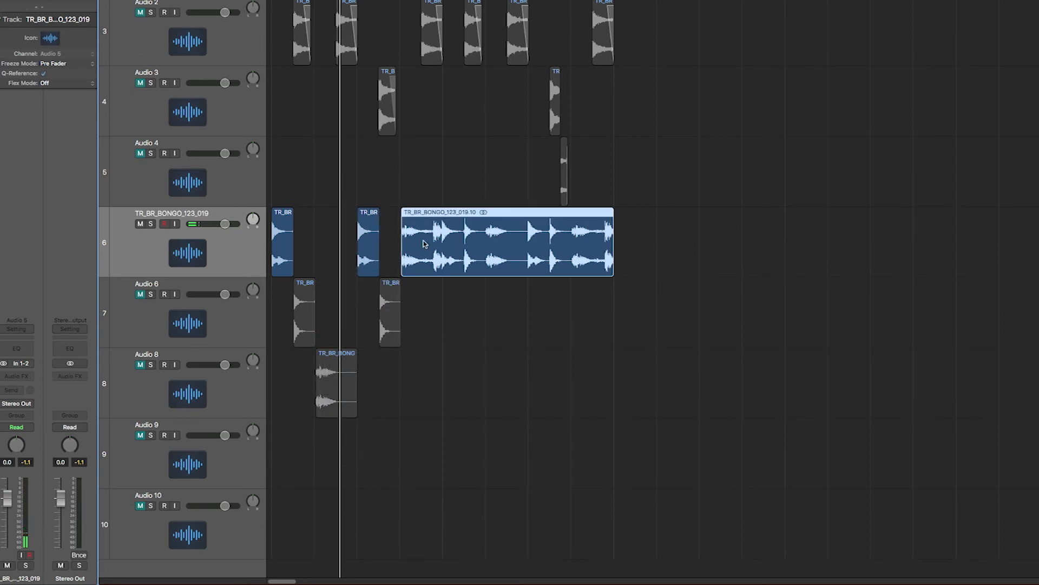
left_click_drag(425, 250, 426, 250)
key("shift+Left")
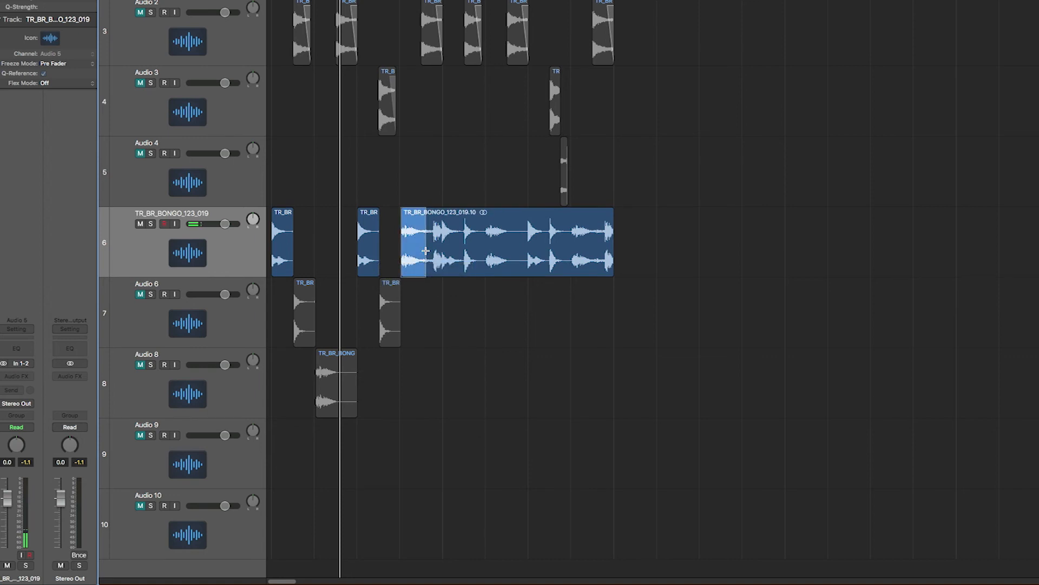
key("Right")
left_click_drag(421, 218, 422, 357)
left_click(442, 254)
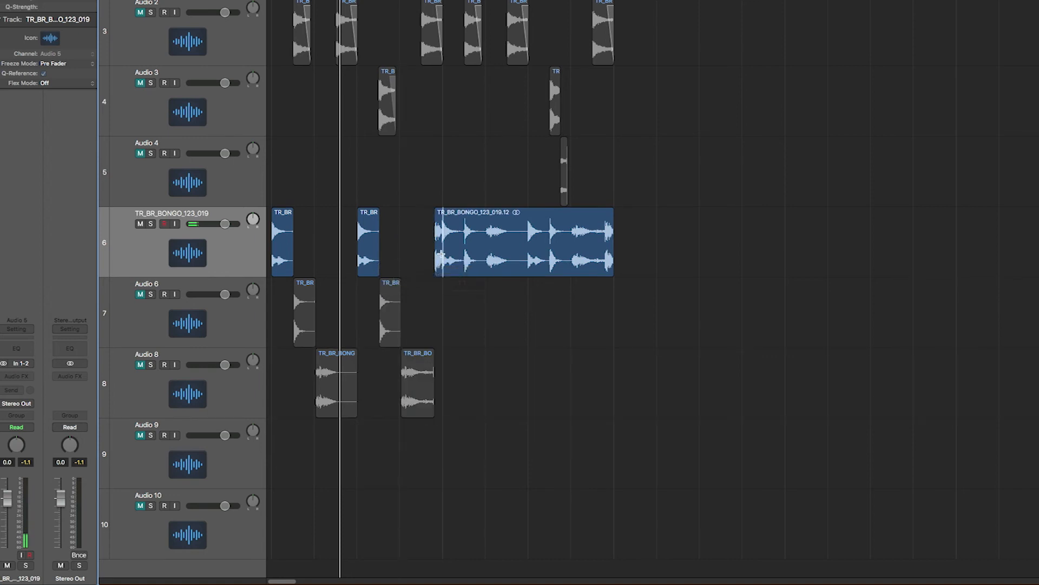
key("shift+Right")
left_click(455, 215)
Step: Cut out the two bongo hits following the one at bar 2, moving the first to Audio 6 and the second to Audio 8
left_click(479, 244)
key("Left")
key("shift+Right")
left_click_drag(477, 221, 476, 314)
key("Right")
key("shift+Left")
left_click(510, 213)
left_click_drag(510, 213, 510, 355)
Step: Split the last two full bongo hits into separate regions and move the last one, before the short closing hit, to Audio 8
left_click(545, 245)
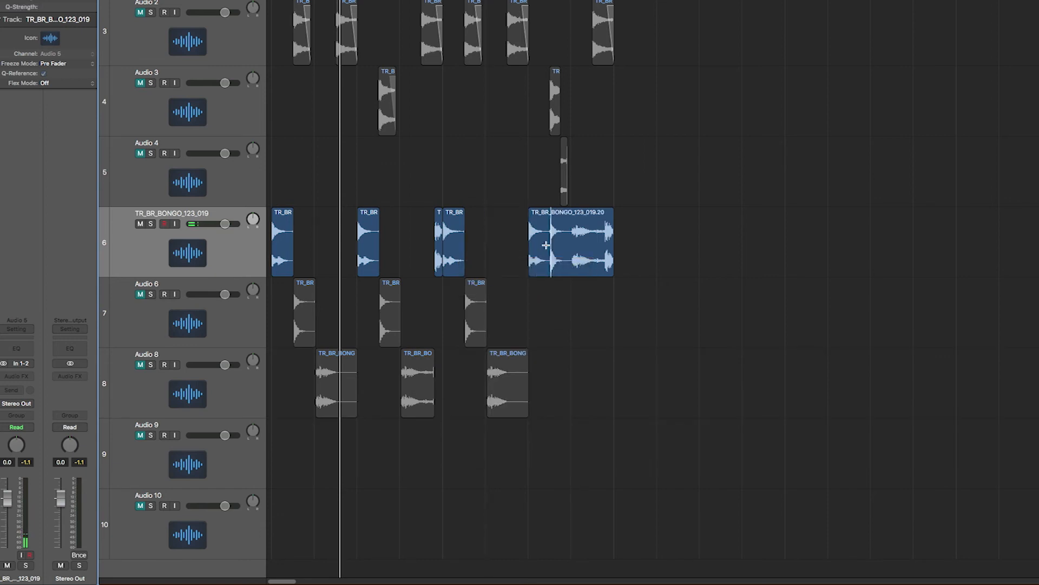
key("shift+Right")
left_click(557, 215)
left_click(592, 259)
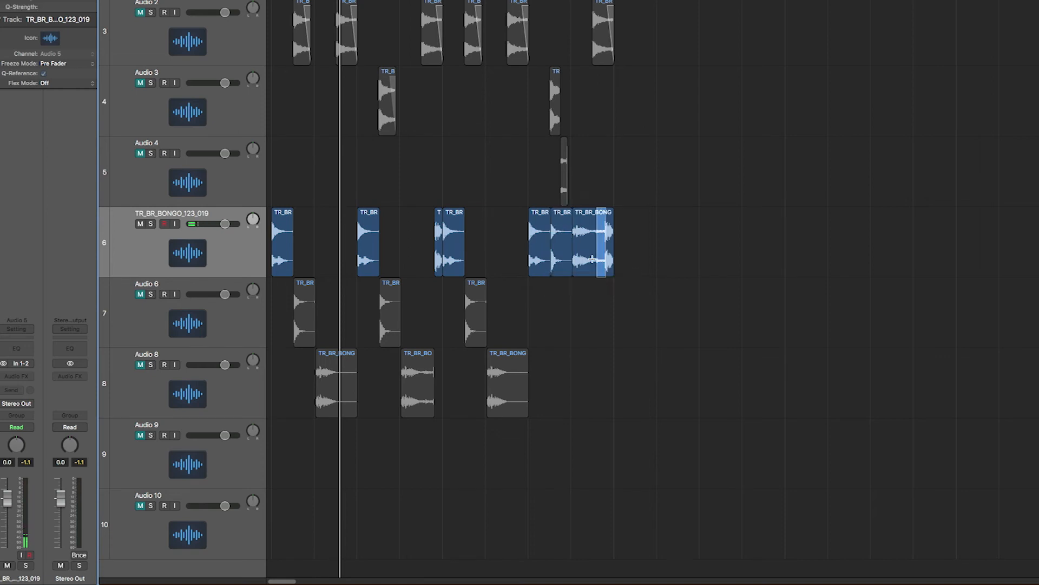
key("shift+Left")
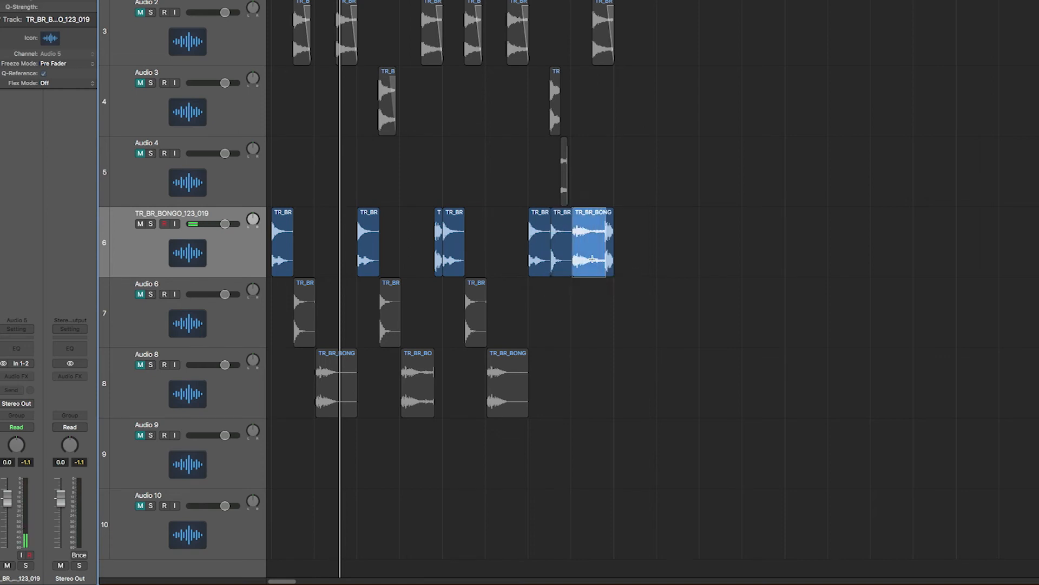
left_click(591, 216)
left_click_drag(591, 217, 593, 359)
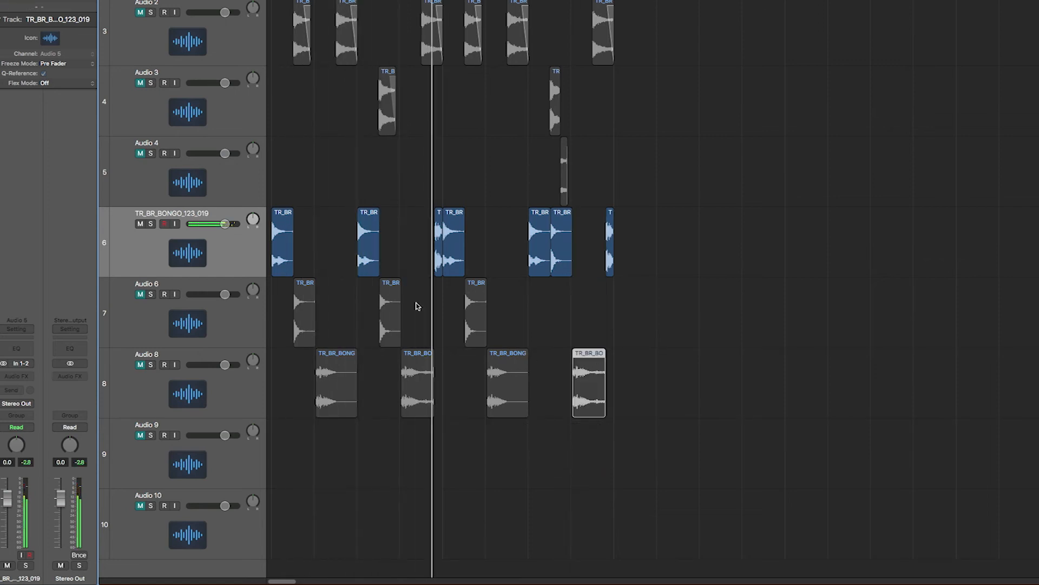
Step: Move the two short bongo hits straight down to Audio 9 and the last full hit left on the bongo track to Audio 6
left_click_drag(436, 225, 438, 436)
left_click_drag(612, 213, 610, 428)
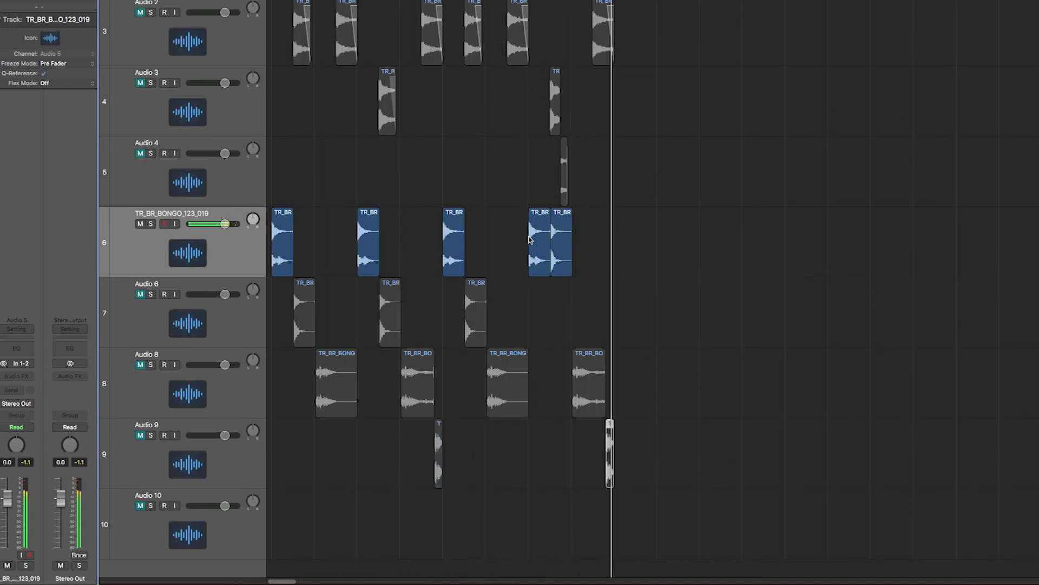
left_click(555, 254)
left_click_drag(556, 254, 557, 324)
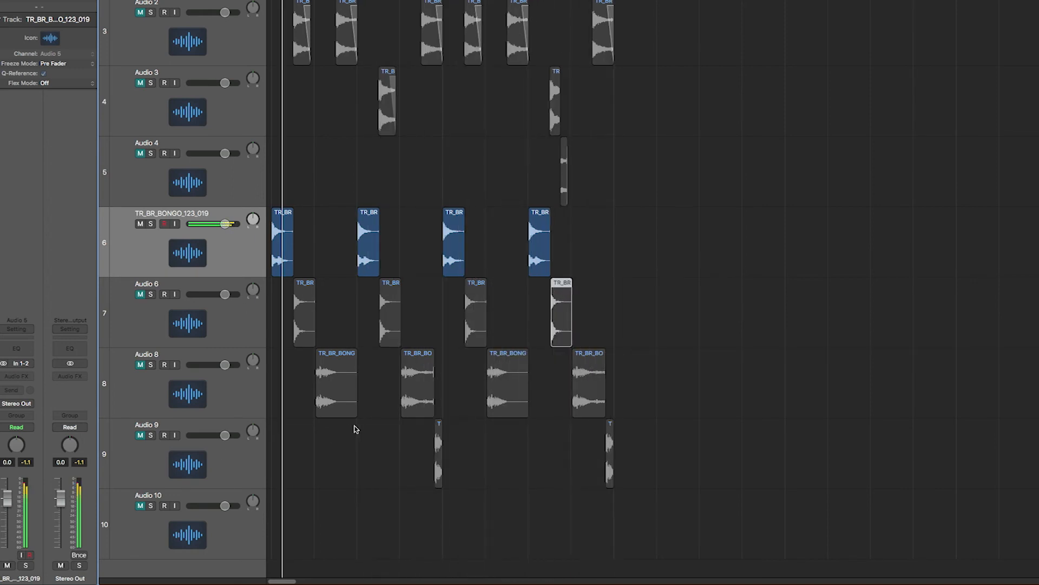
Step: Open the first bongo hit in the audio editor and trim its end to just before the next hit's transient
left_click_drag(605, 220, 281, 227)
left_click(311, 211)
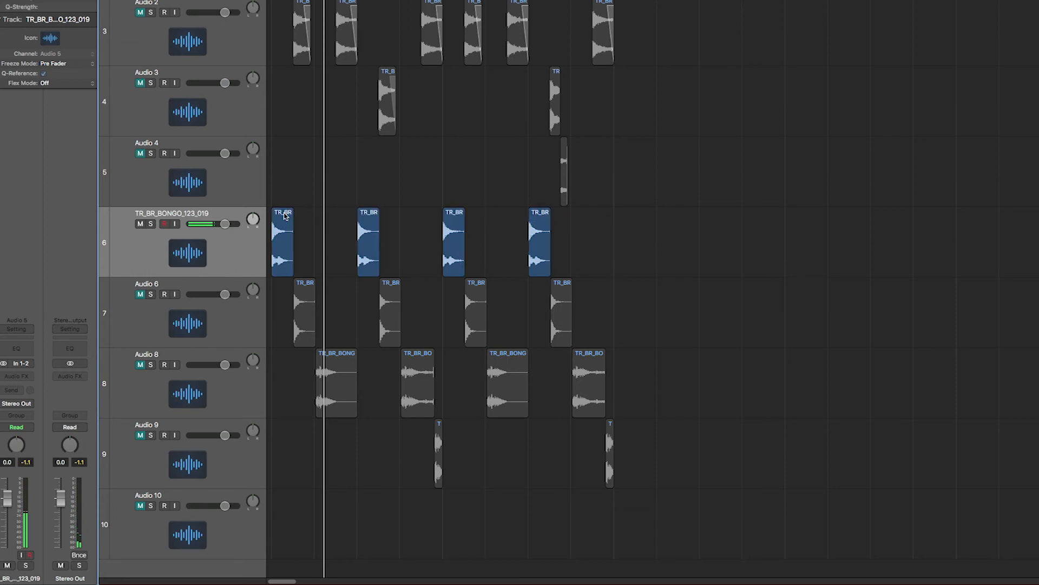
double_click(284, 214)
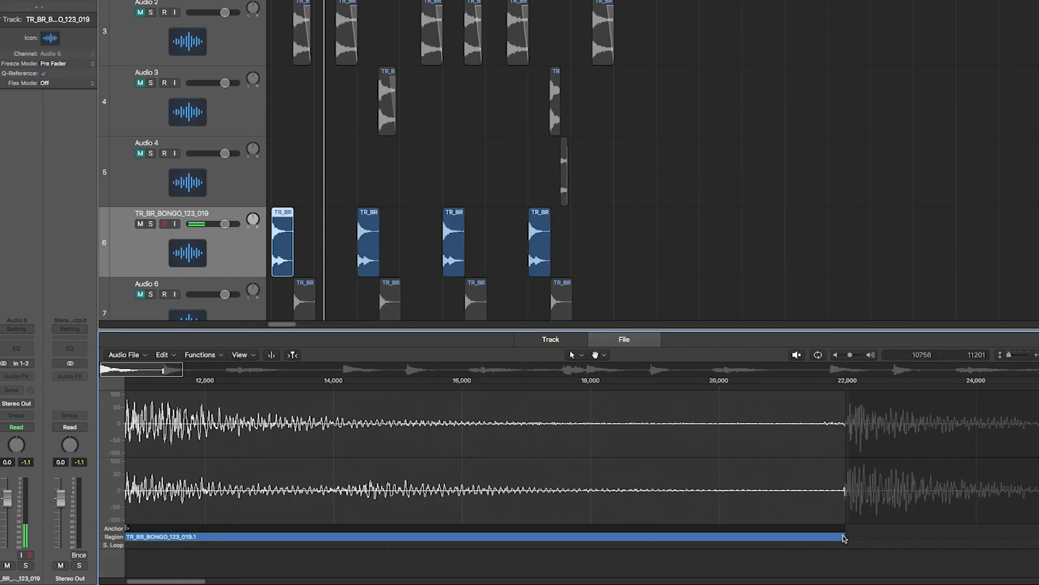
left_click_drag(824, 536, 823, 536)
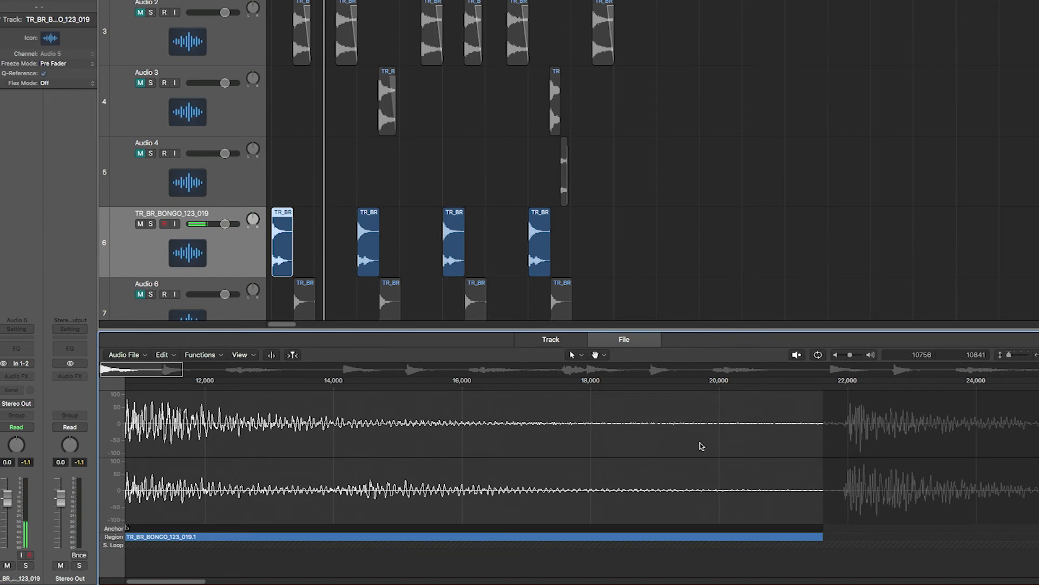
key("e")
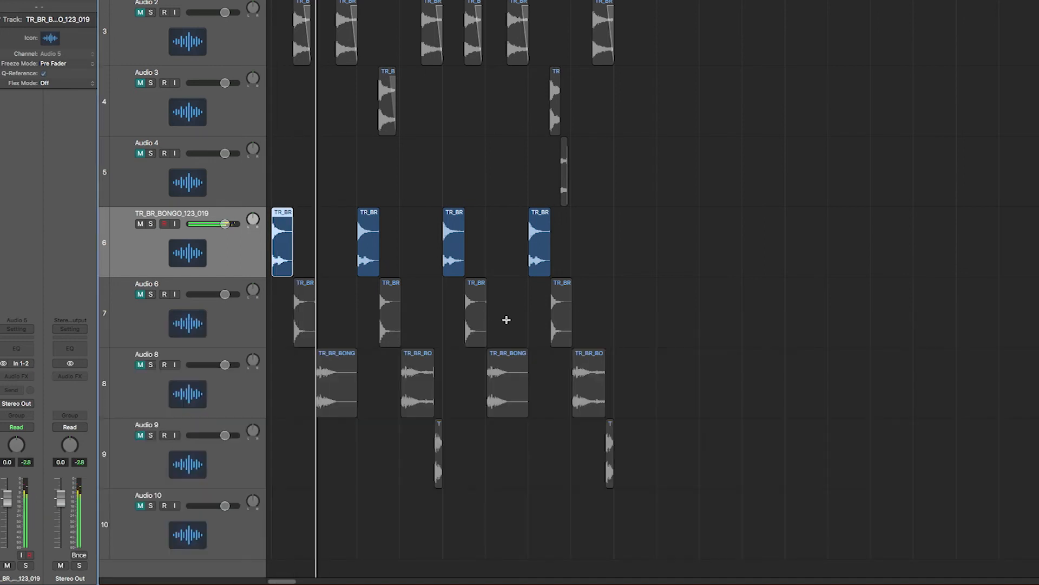
Step: Select the four hits on the bongo track and set their fade-out to 75
left_click_drag(582, 217, 269, 217)
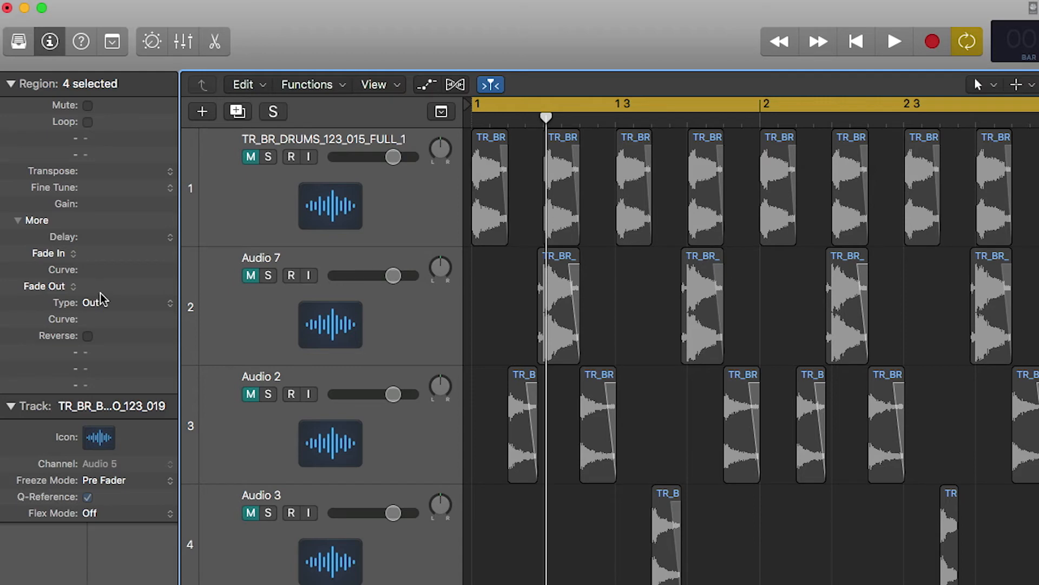
double_click(100, 288)
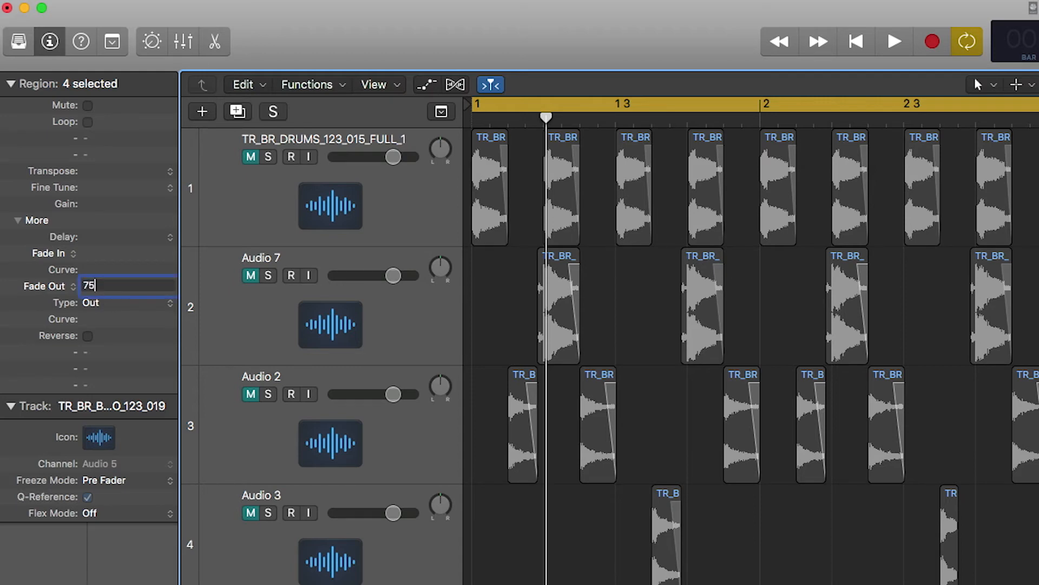
type("75")
key("Return")
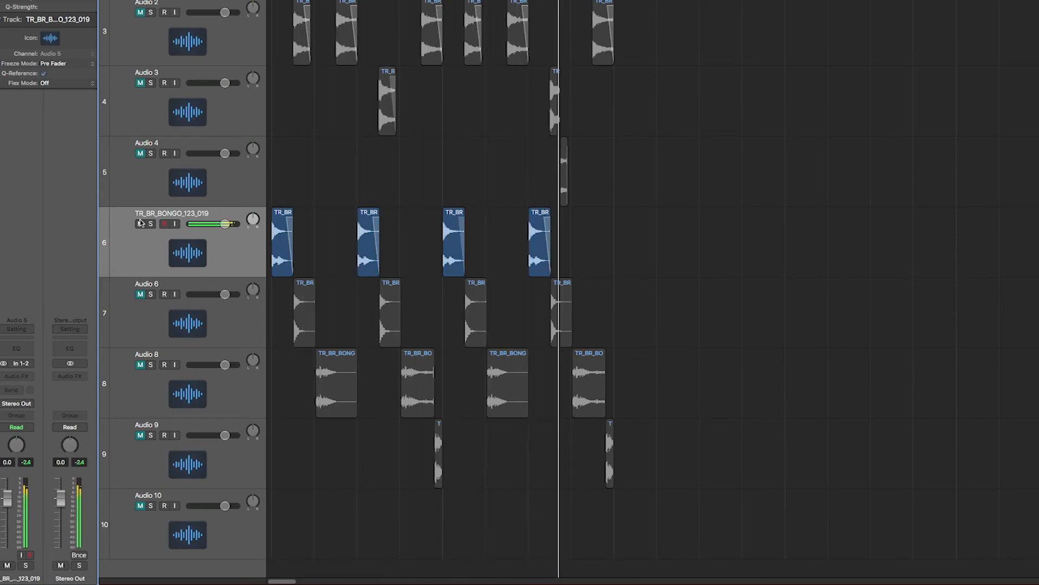
Step: Mute the bongo track, unmute Audio 6, and give all four of its hits a fade-out
left_click(139, 223)
left_click(140, 294)
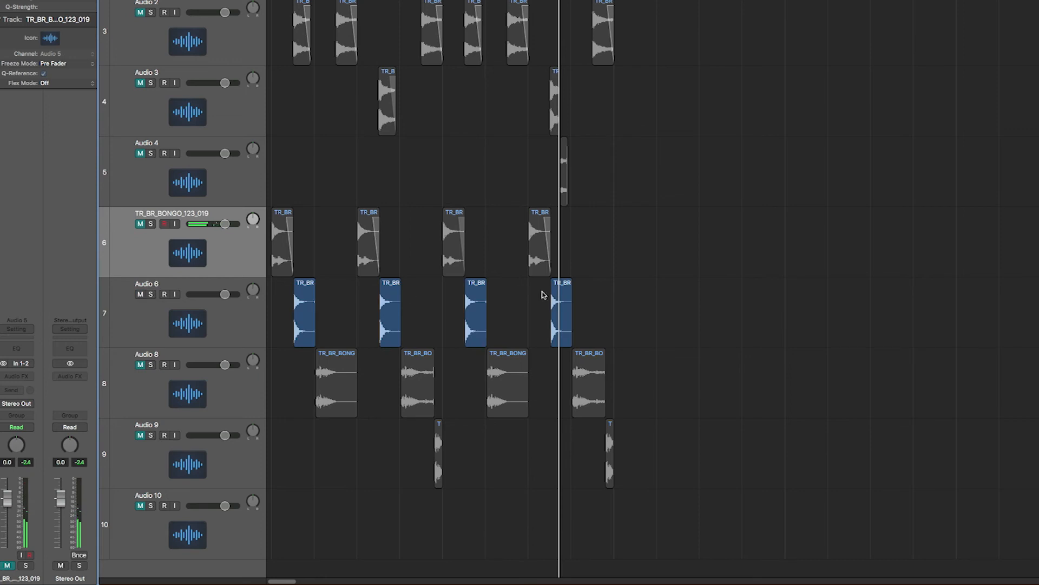
left_click_drag(627, 295, 307, 299)
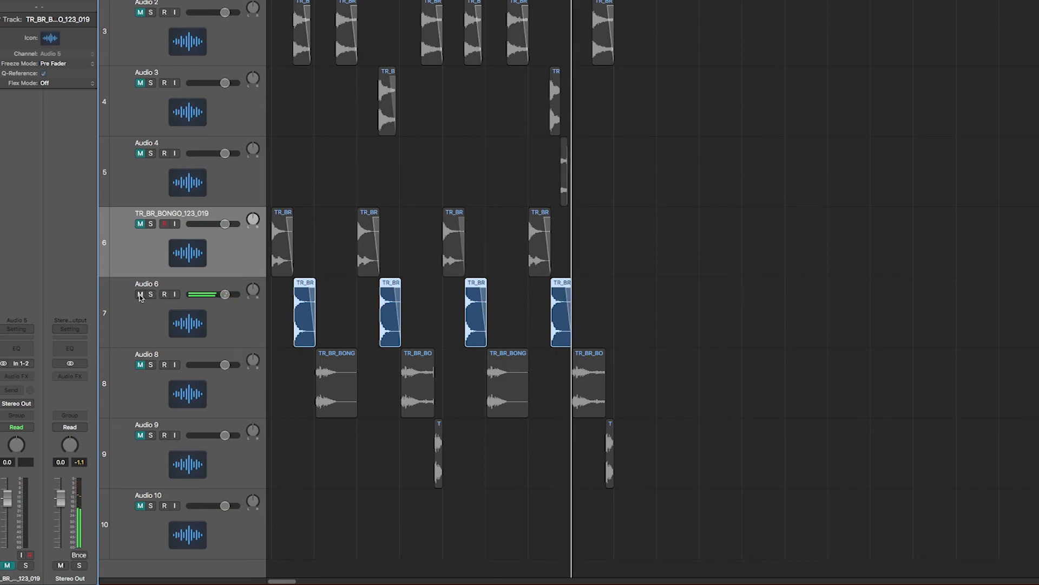
Step: Mute Audio 6, unmute Audio 8, and add fade-outs to its second and fourth hits with the Fade tool
left_click(141, 365)
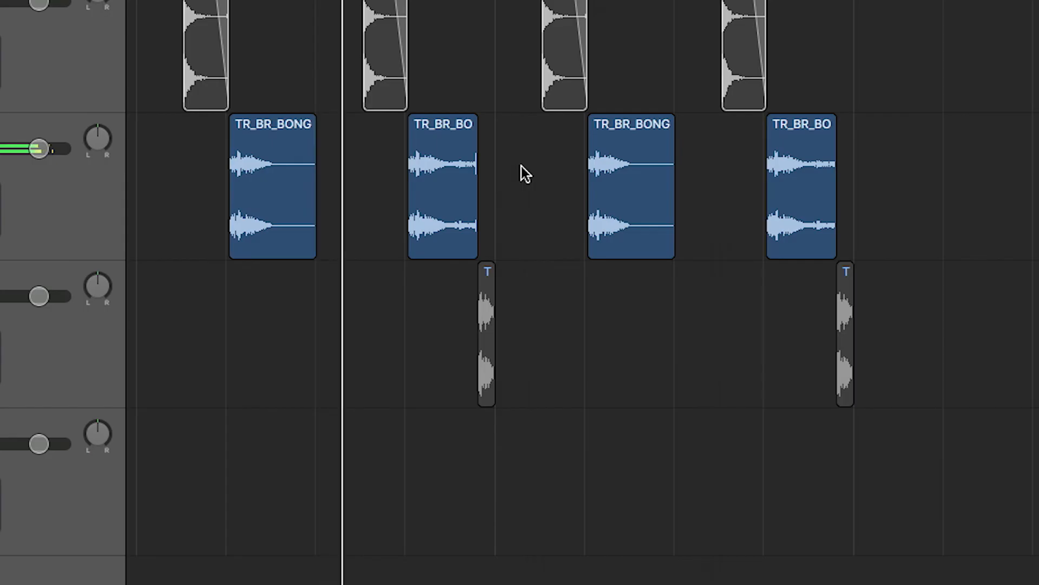
key("t")
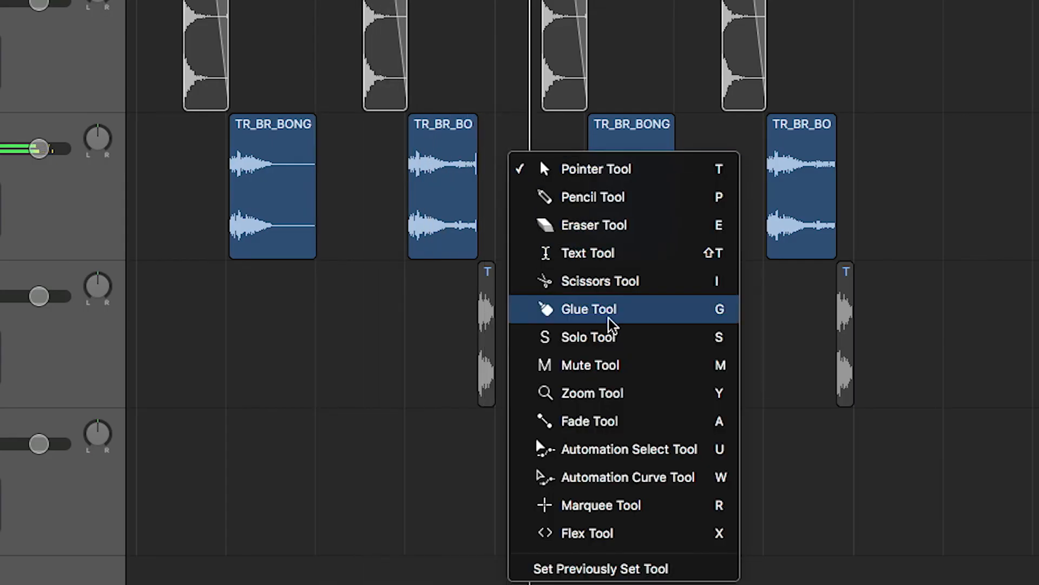
left_click(629, 421)
left_click_drag(480, 133, 462, 135)
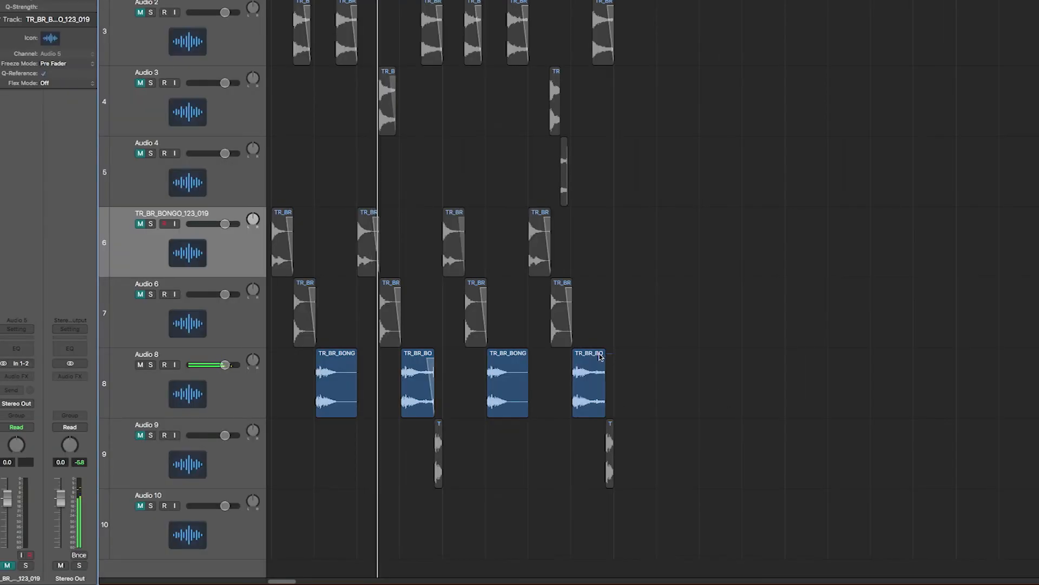
left_click_drag(801, 132, 817, 131)
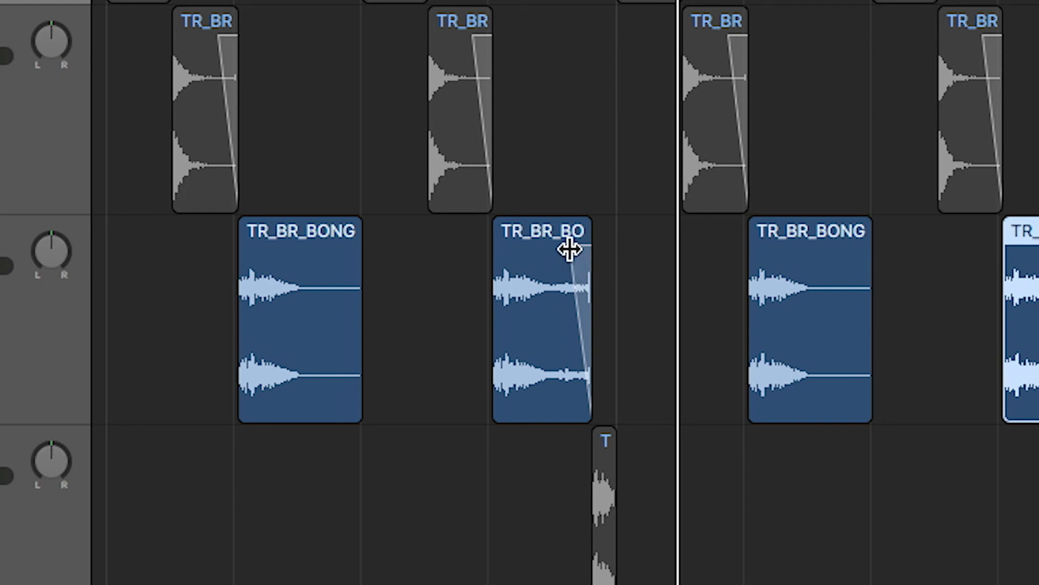
Step: Lengthen and curve the fade-out on the second Audio 8 hit, and mute Audio 6
left_click_drag(569, 249, 556, 249)
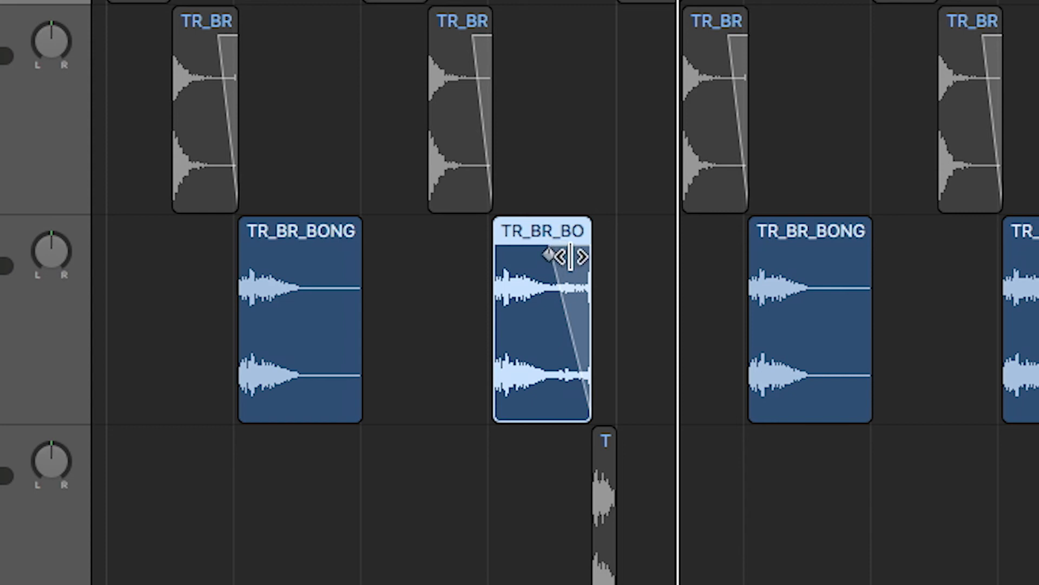
left_click_drag(570, 256, 620, 238)
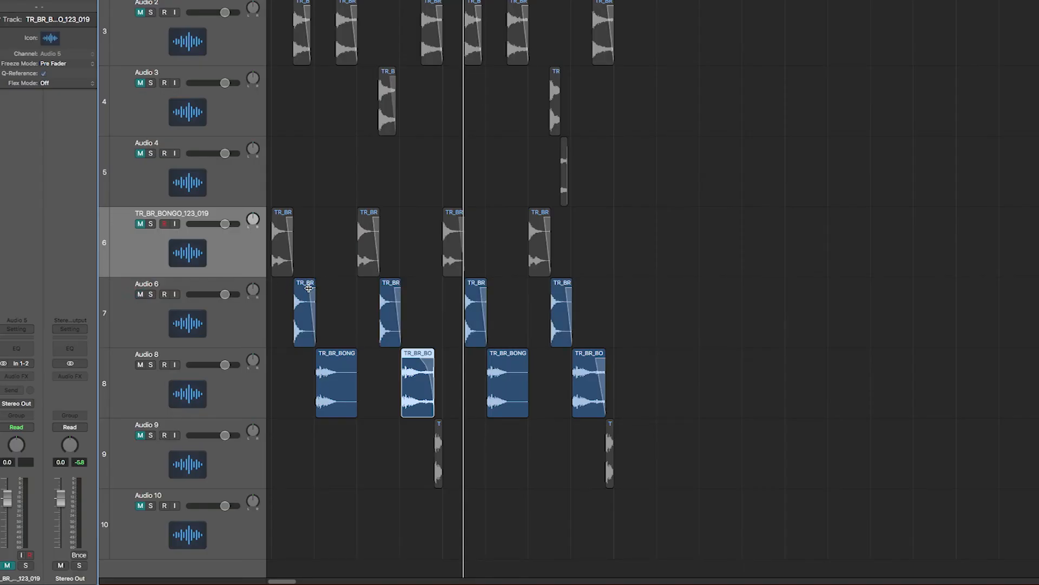
left_click(141, 295)
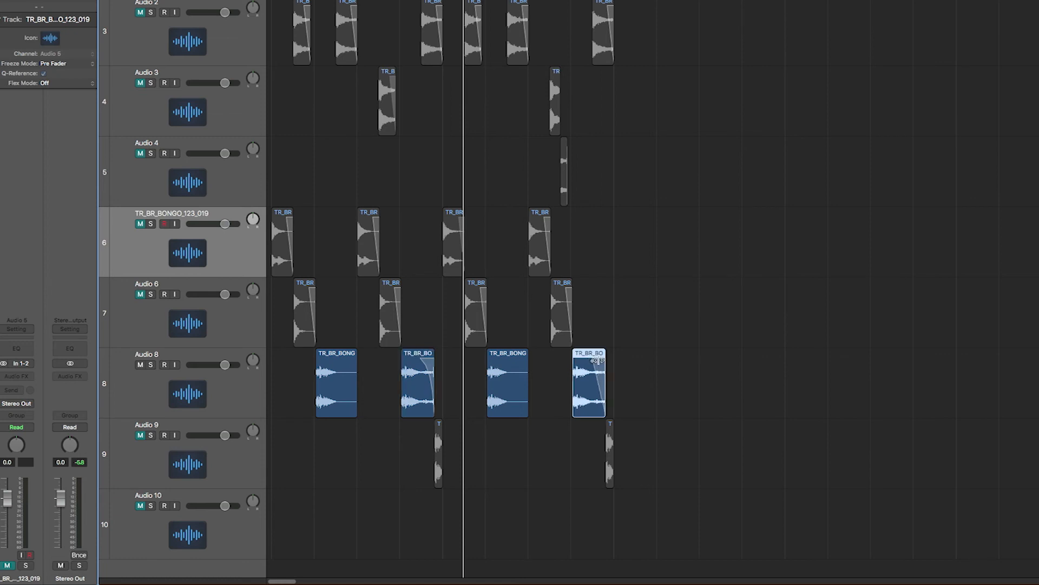
Step: Audition Audio 9 with Audio 8 muted, and unmute the bongo track, Audio 6 and Audio 8 to play all four bongo tracks together
left_click(140, 364)
left_click(140, 436)
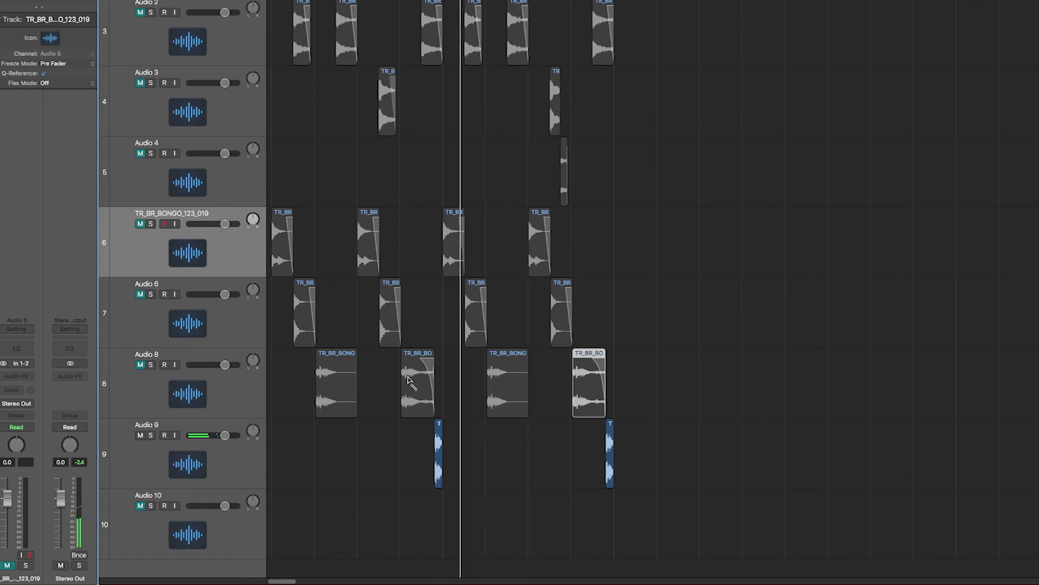
left_click_drag(141, 370, 140, 224)
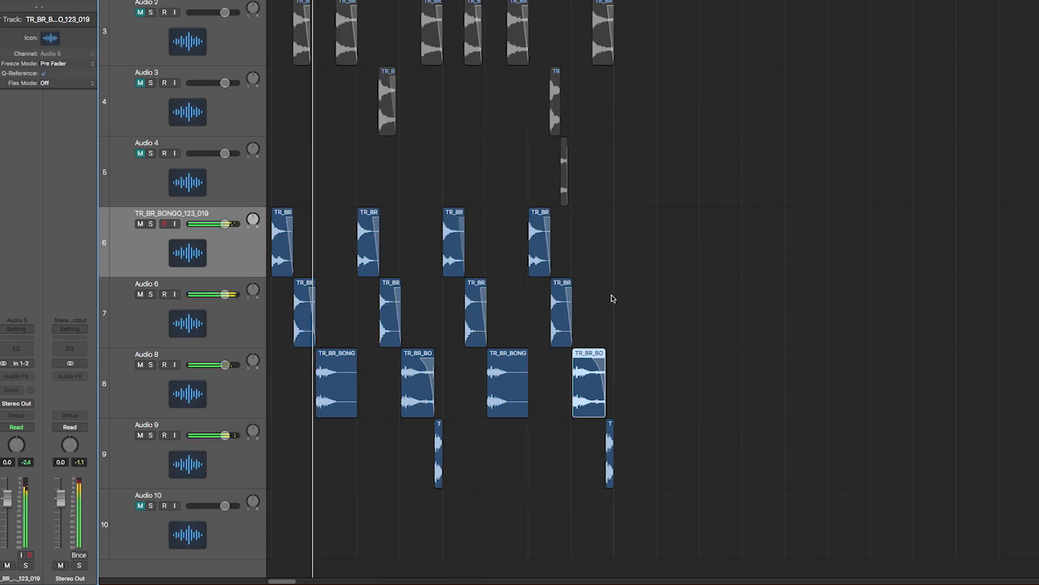
key("space")
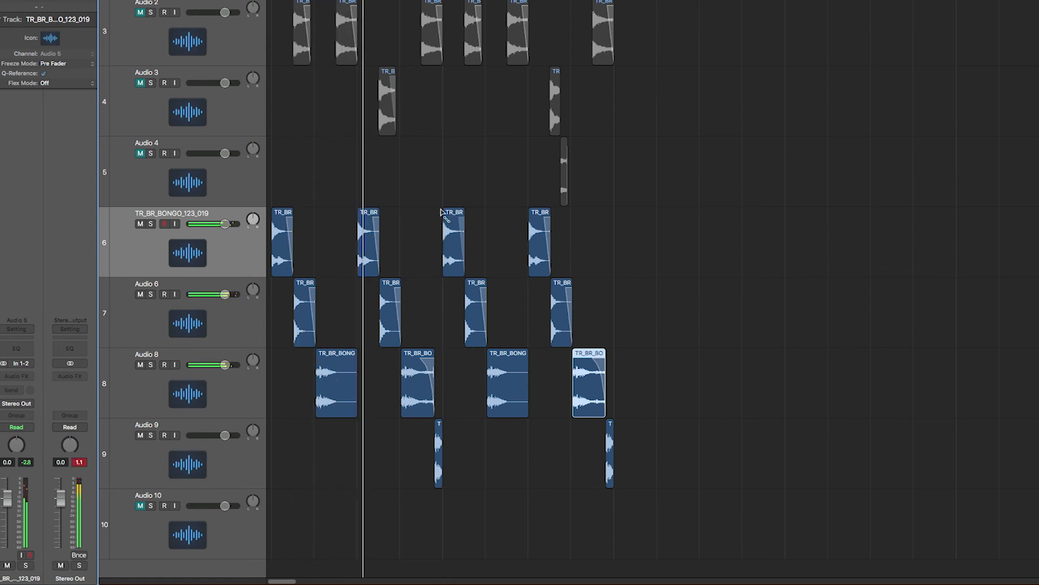
Step: Leave only the bongo track and Audio 6 unmuted, muting Audio 8, Audio 9 and the drum tracks after auditioning the drums with the bongos
left_click_drag(142, 295, 142, 436)
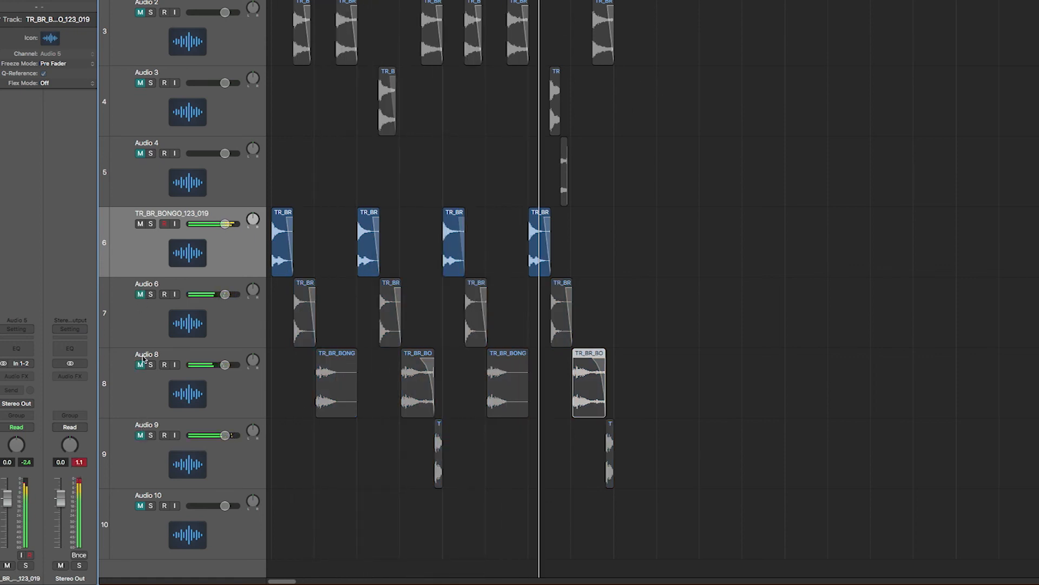
left_click(140, 12)
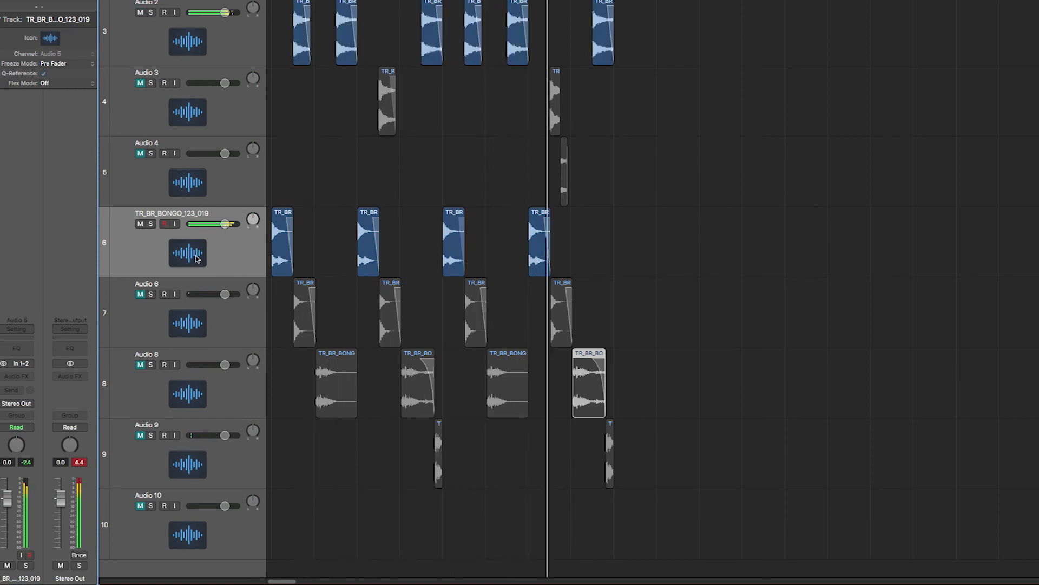
left_click(140, 297)
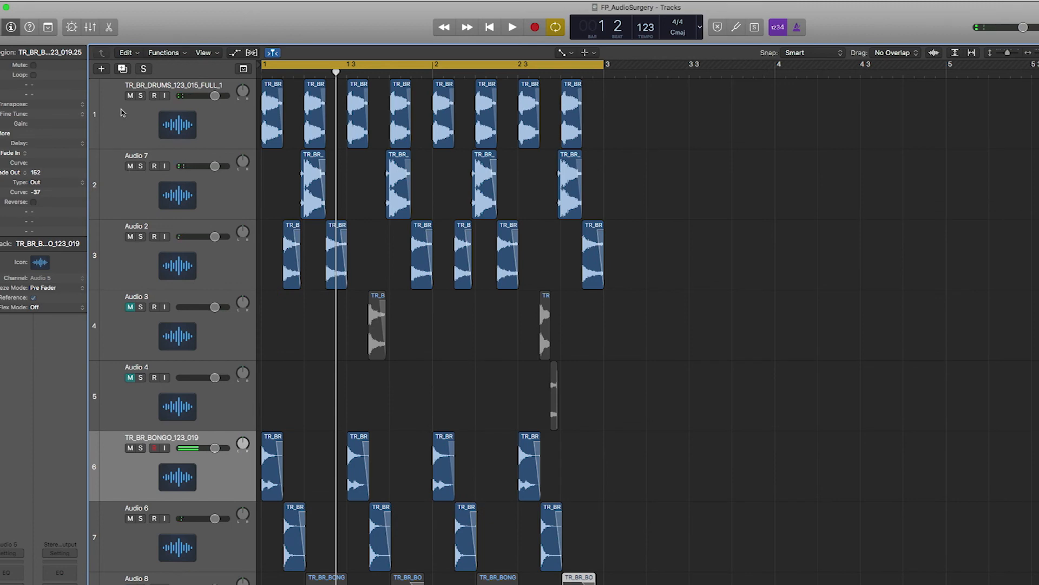
left_click_drag(130, 95, 130, 236)
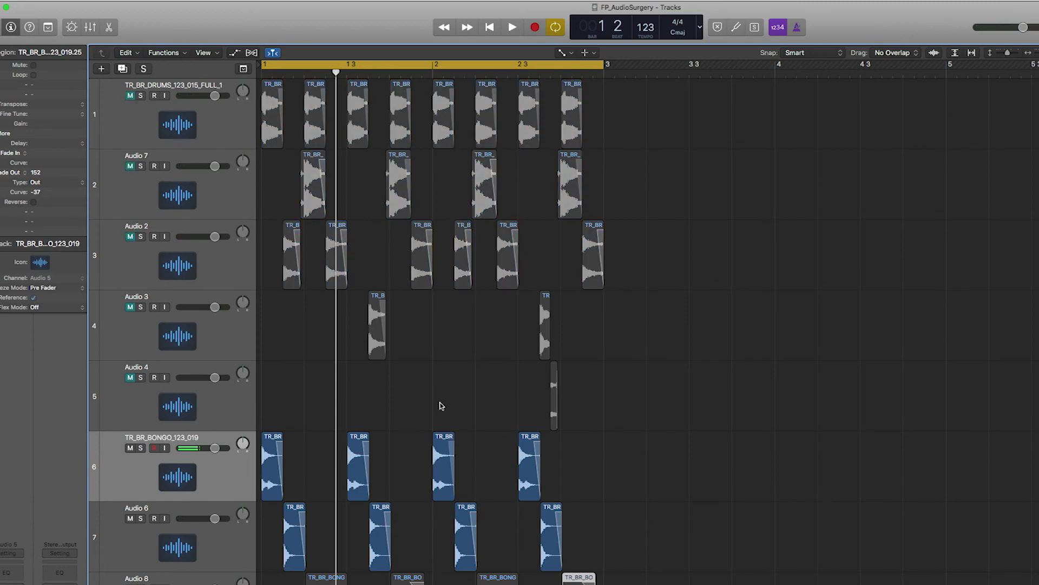
Step: Create one software instrument track with Ultrabeat (Drum Synth) as its instrument
key("super+Up")
key("super+Up")
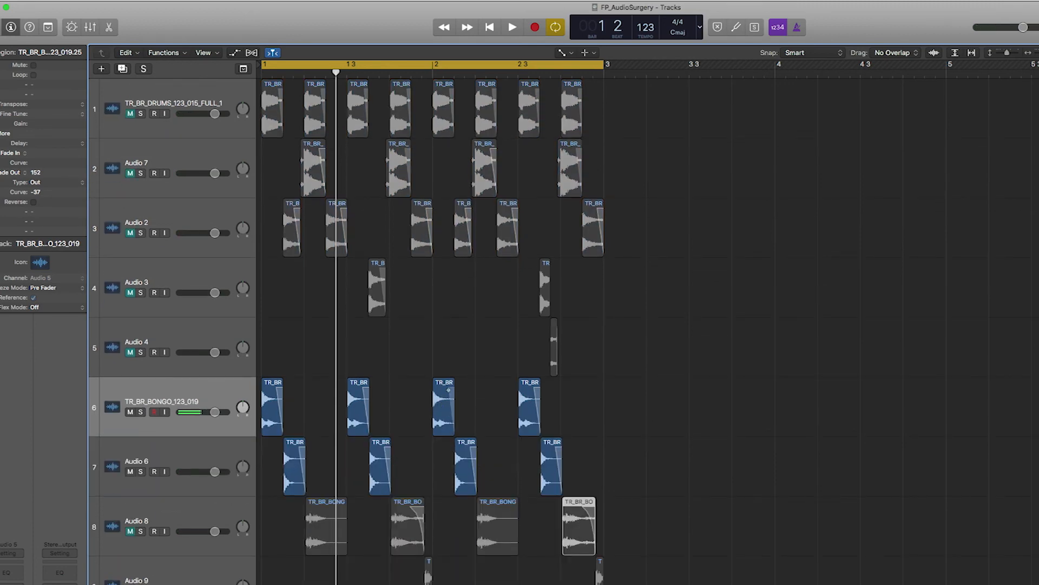
left_click(102, 68)
left_click(534, 41)
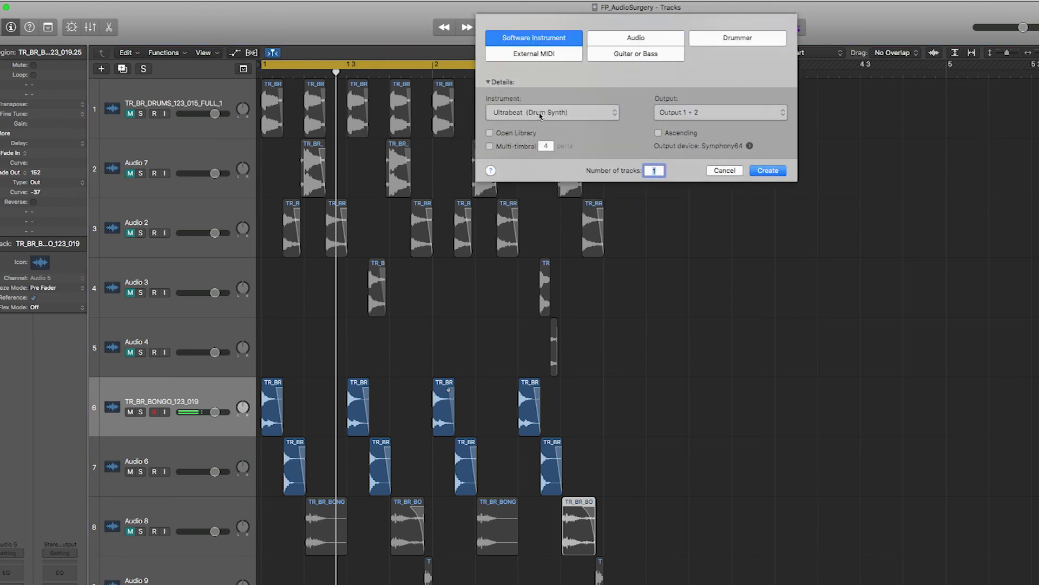
left_click(768, 170)
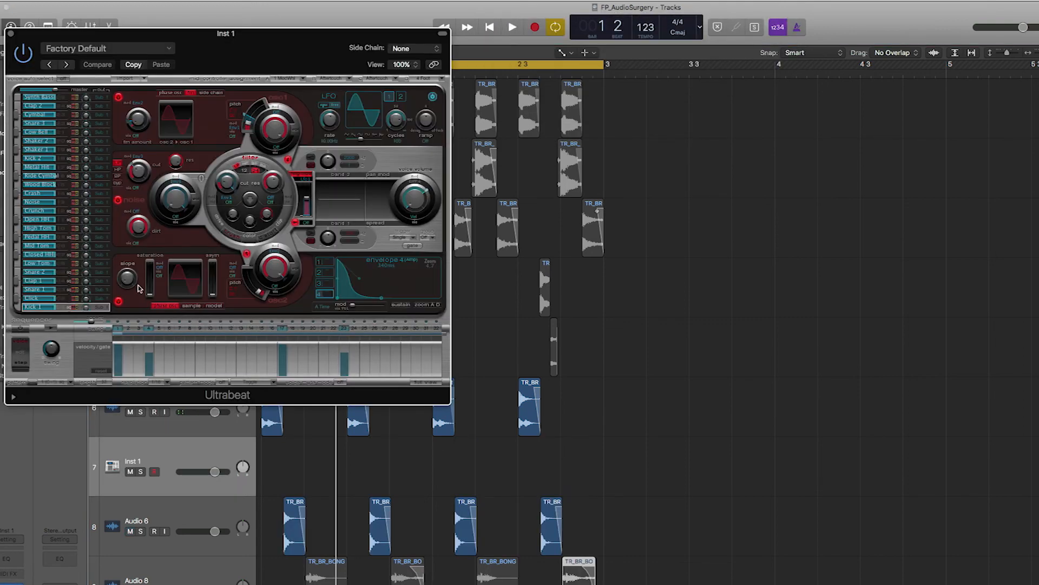
Step: Load the Boutique 909 drum kit preset in Ultrabeat
left_click(96, 48)
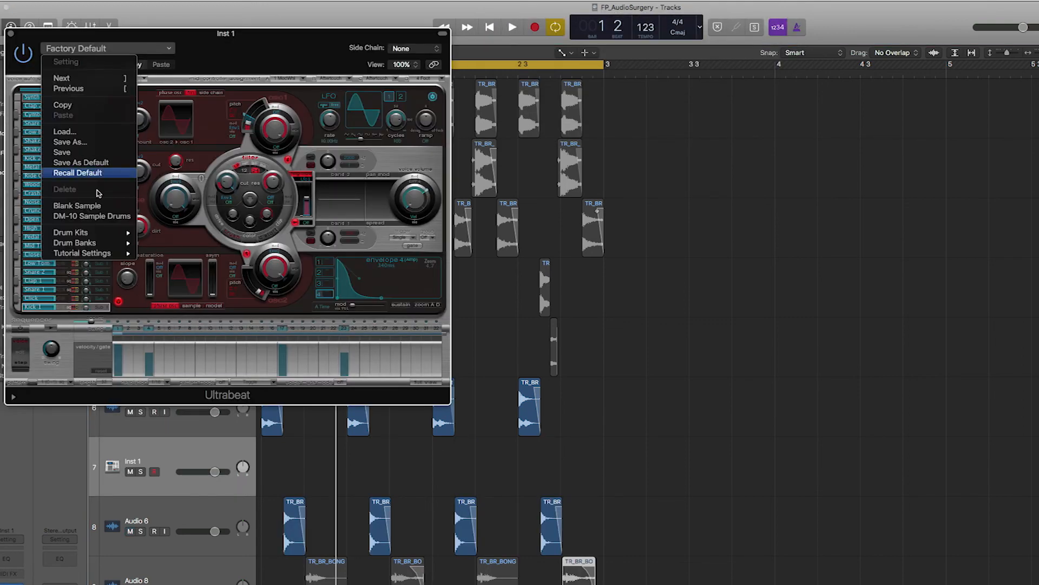
mouse_move(81, 231)
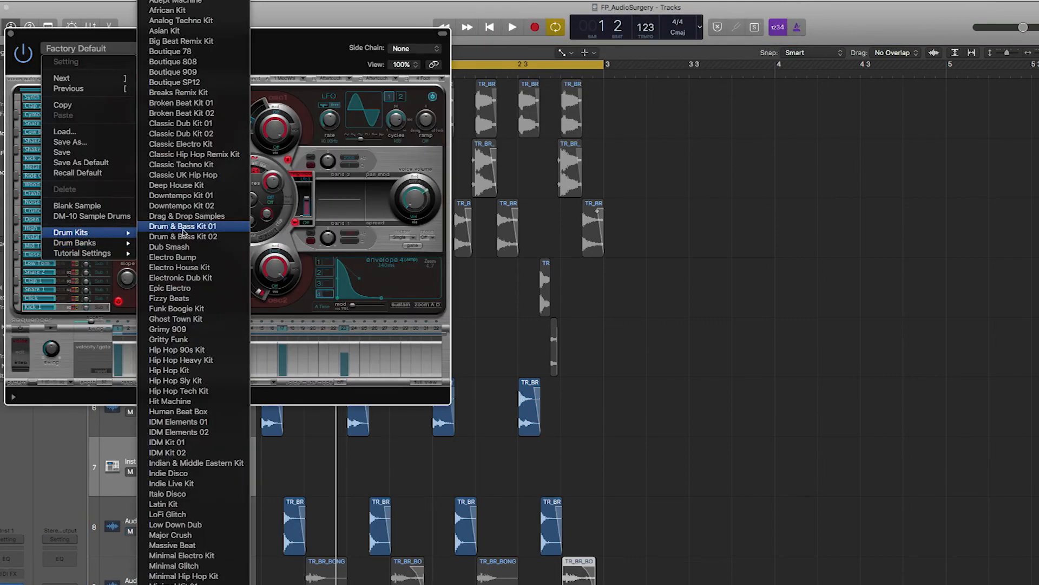
left_click(187, 75)
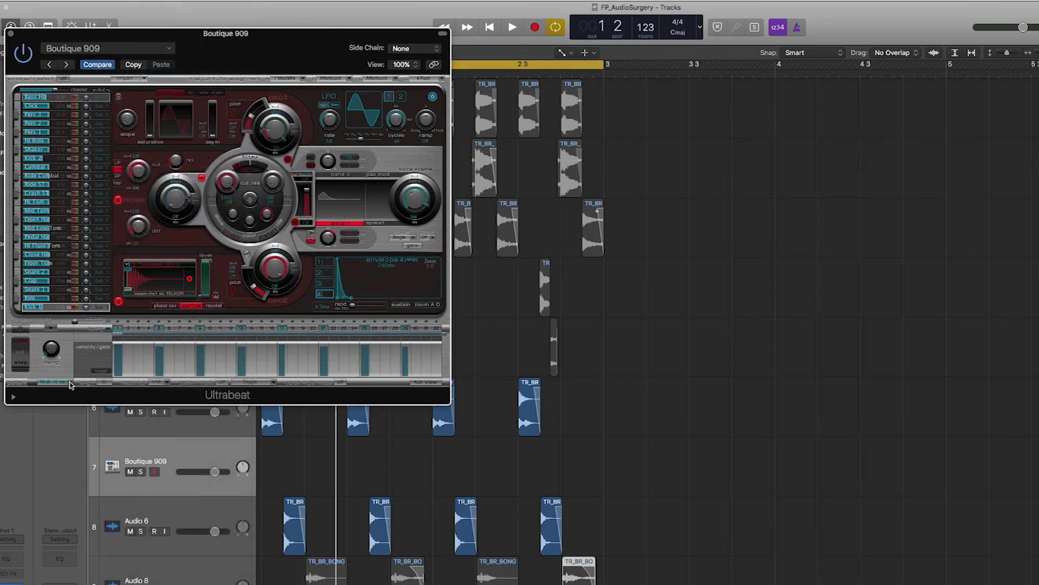
Step: Select sequencer pattern 19 (F#0), show the full step grid, and add Kick 1 on every downbeat
left_click(71, 383)
left_click(76, 466)
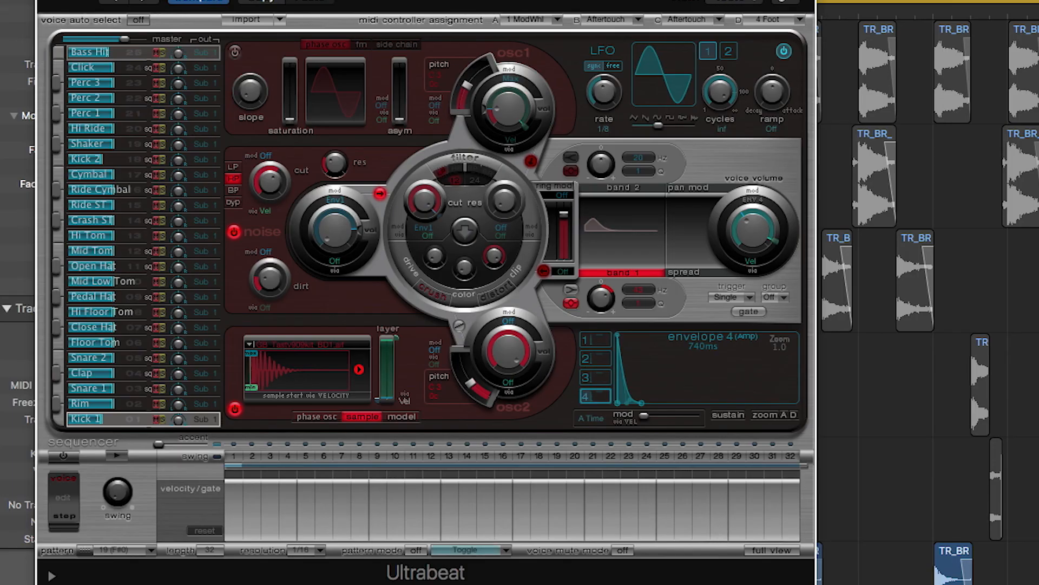
left_click(769, 550)
right_click(223, 416)
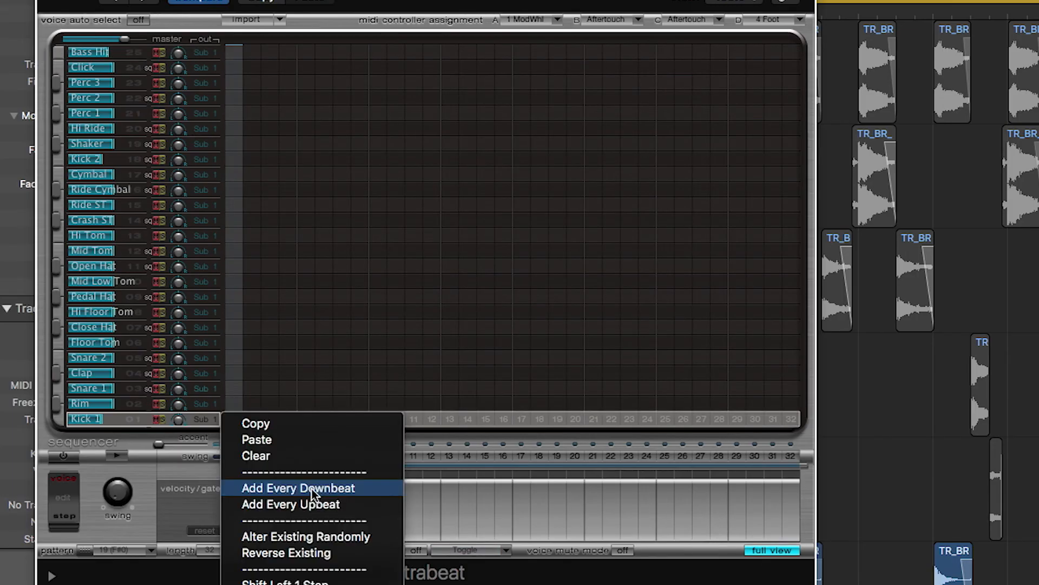
left_click(311, 489)
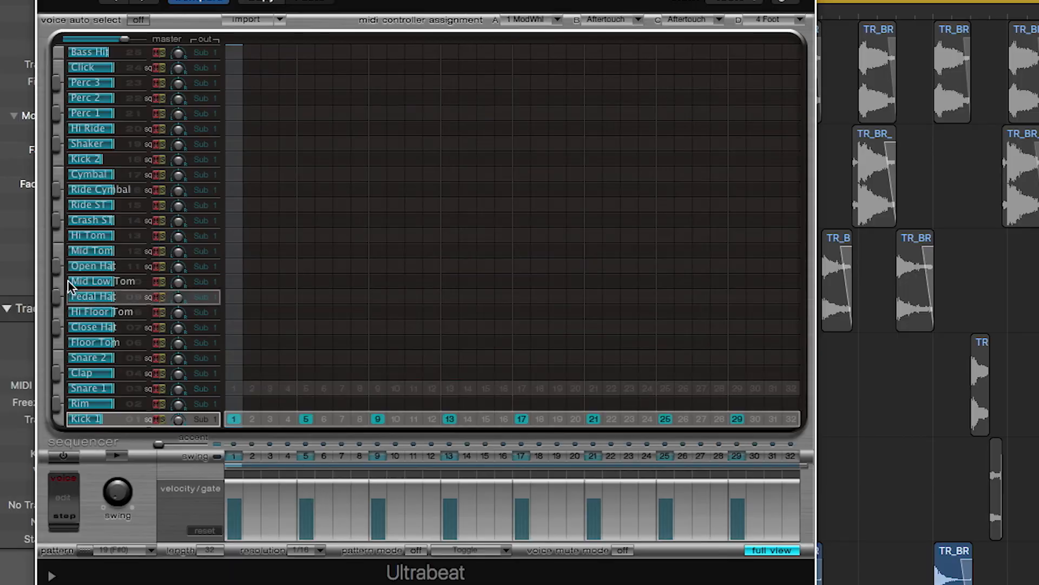
Step: Balance the Boutique 909 and Audio 6 volumes during playback, and move the Boutique 909 track above the bongo track
key("space")
left_click(29, 1)
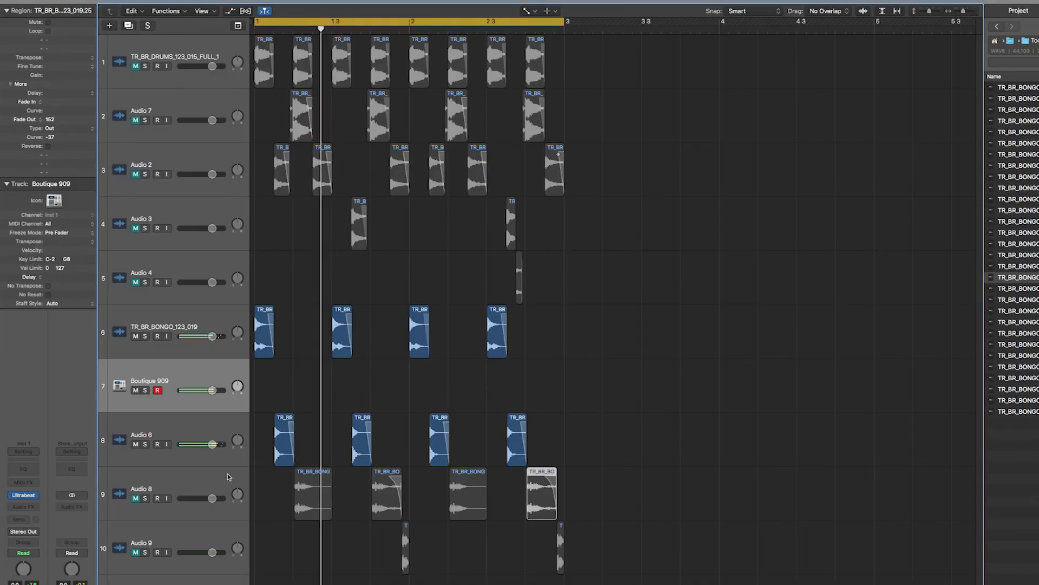
left_click_drag(212, 391, 214, 391)
left_click_drag(209, 445, 205, 460)
left_click_drag(183, 371, 183, 322)
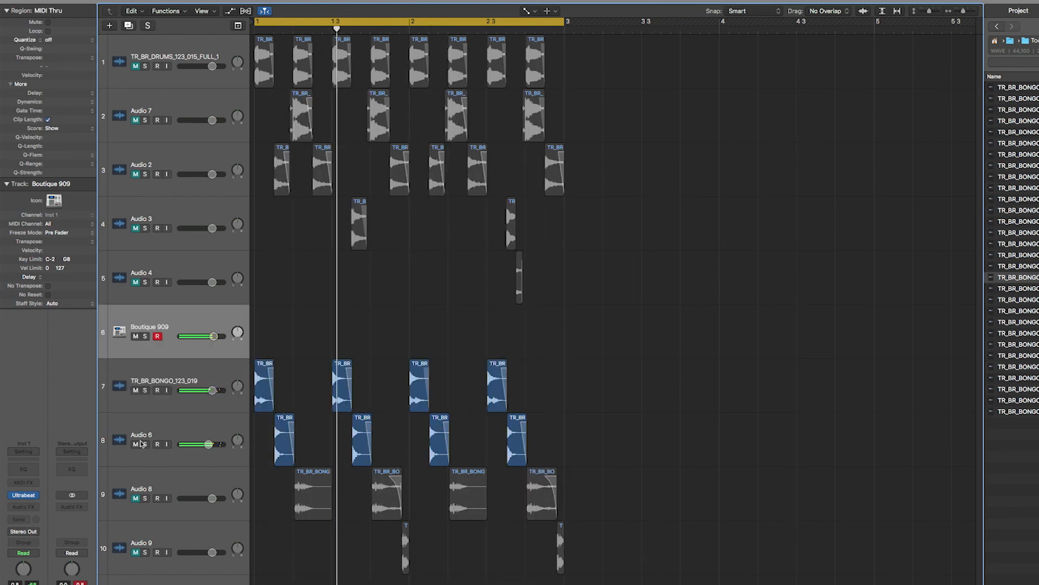
Step: Mute the bongo track and add the Close Hat on every upbeat in the Ultrabeat pattern
left_click(136, 390)
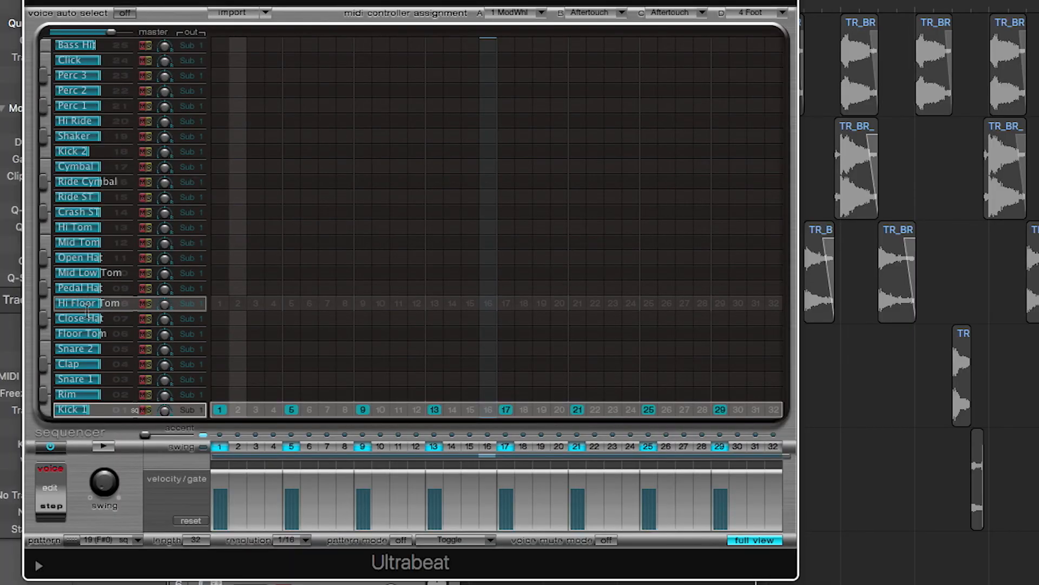
left_click(98, 318)
right_click(217, 318)
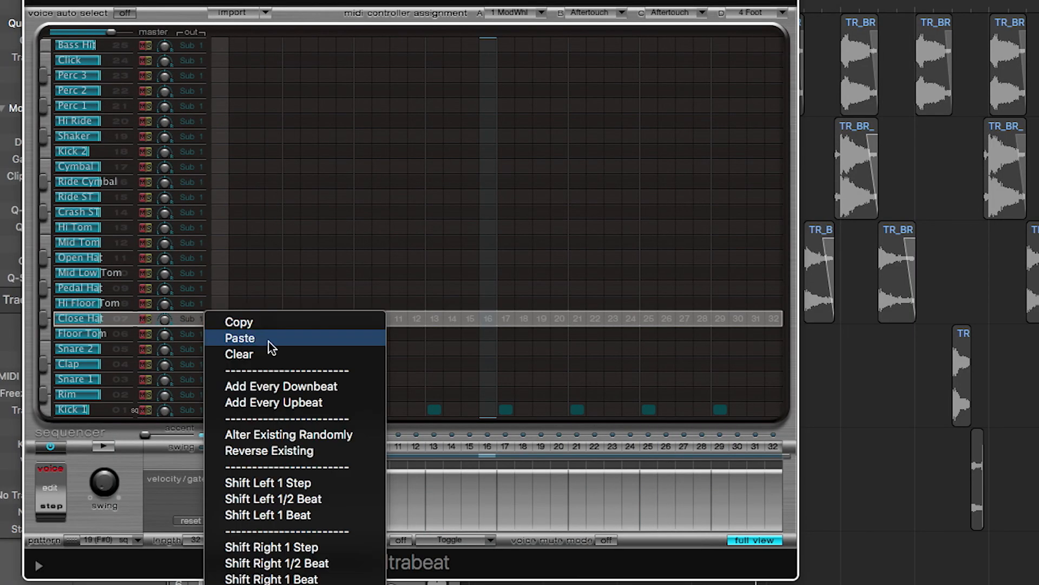
left_click(274, 402)
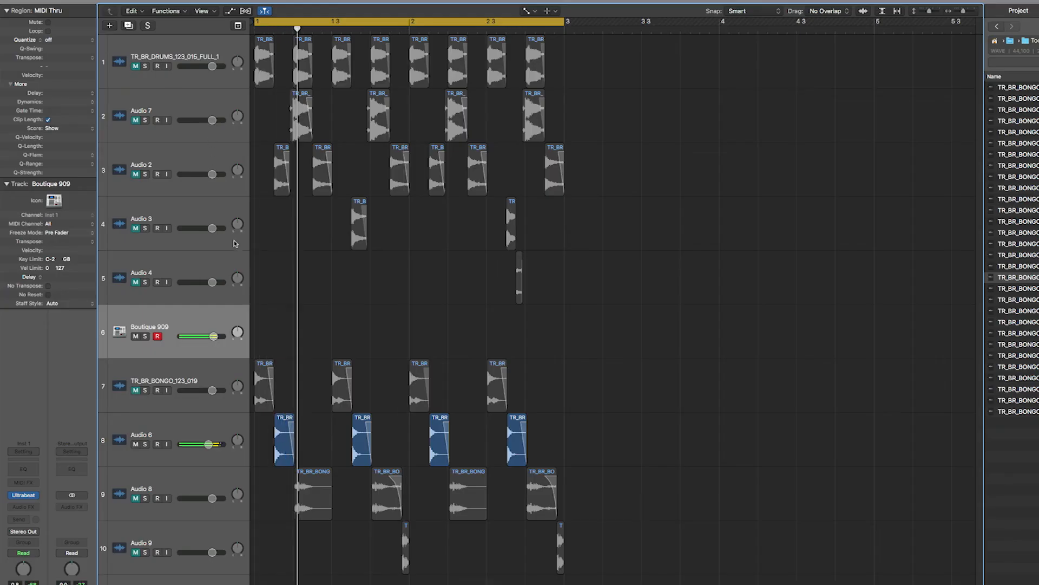
Step: Unmute Audio 8 briefly to audition it with the 909 beat, and mute it again
mouse_move(220, 347)
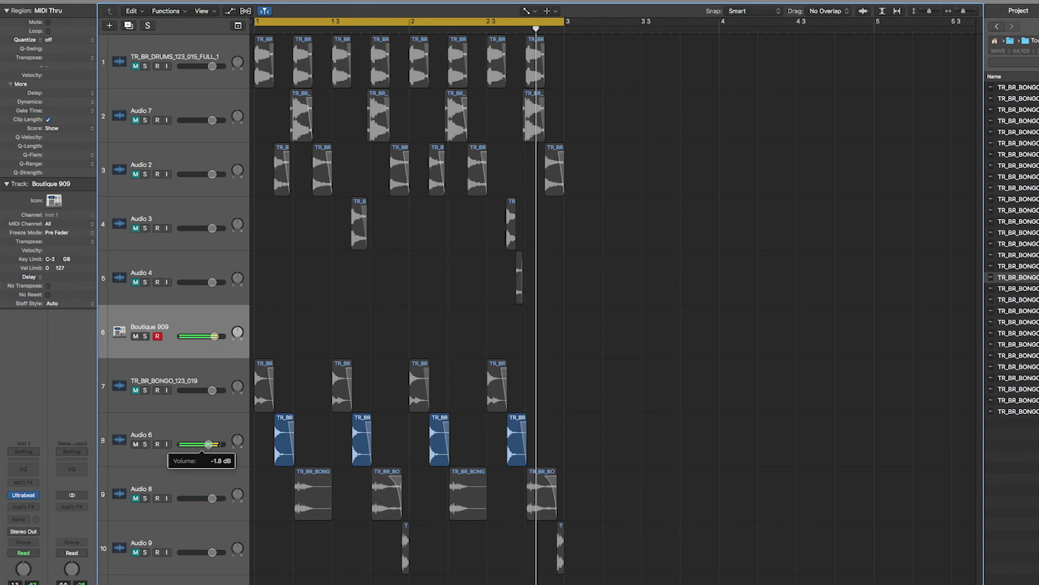
left_click(136, 499)
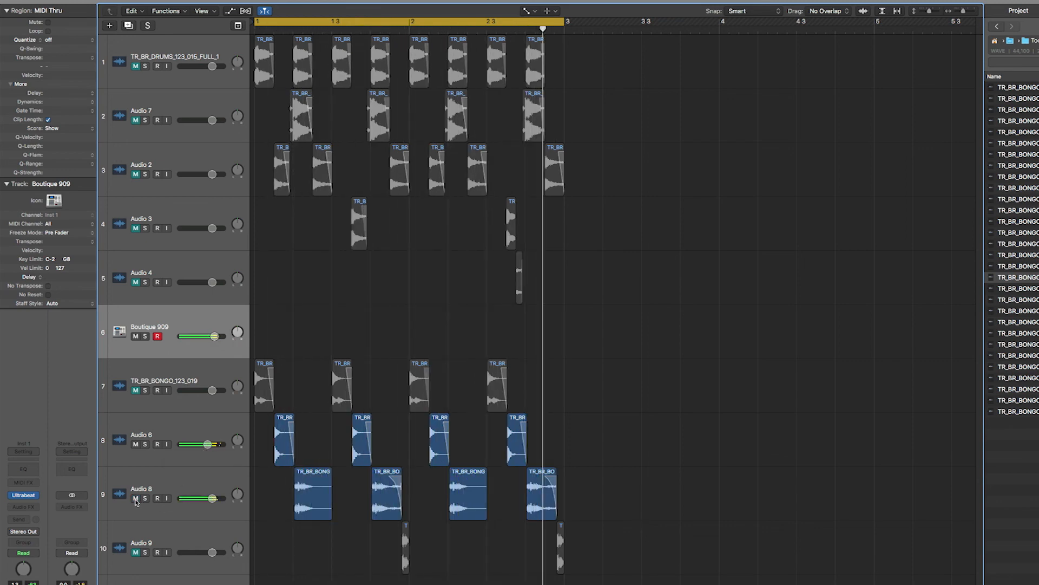
left_click(136, 498)
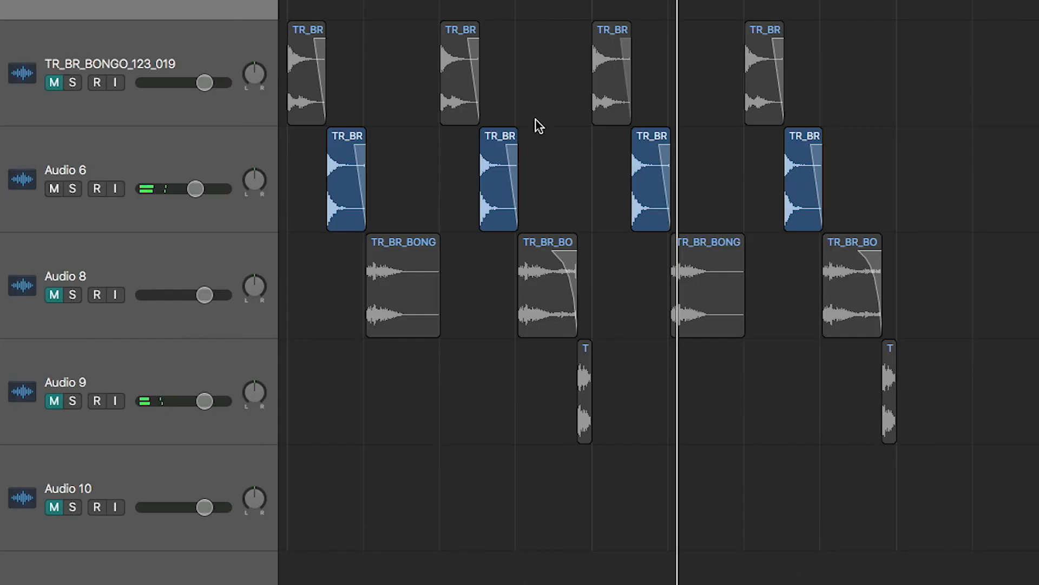
Step: Copy the second Audio 6 hit right after the original and shift the copy a sixteenth note later
key("t")
key("t")
left_click_drag(499, 144, 533, 147)
key("space")
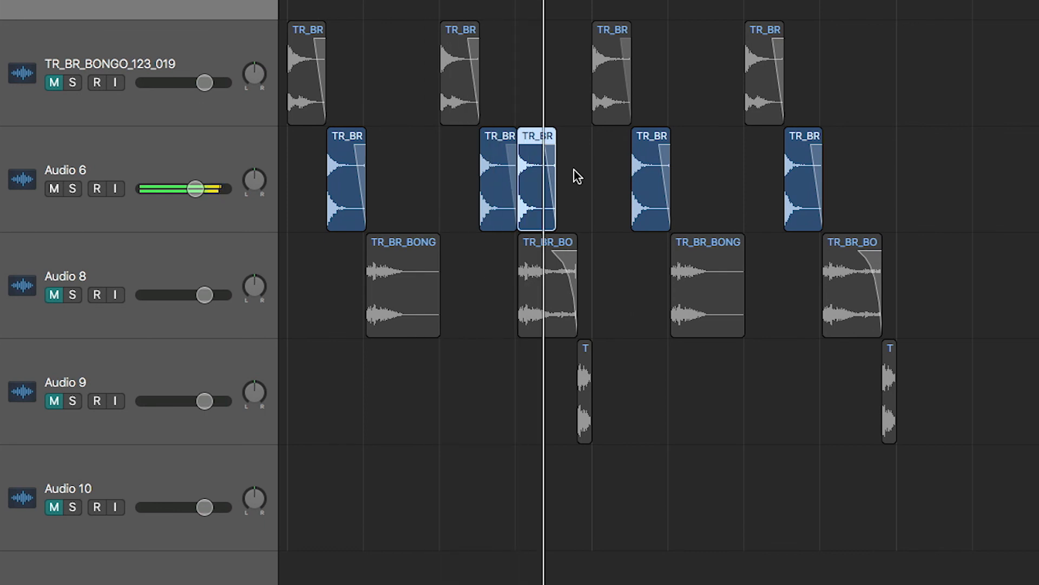
left_click_drag(541, 147, 558, 146)
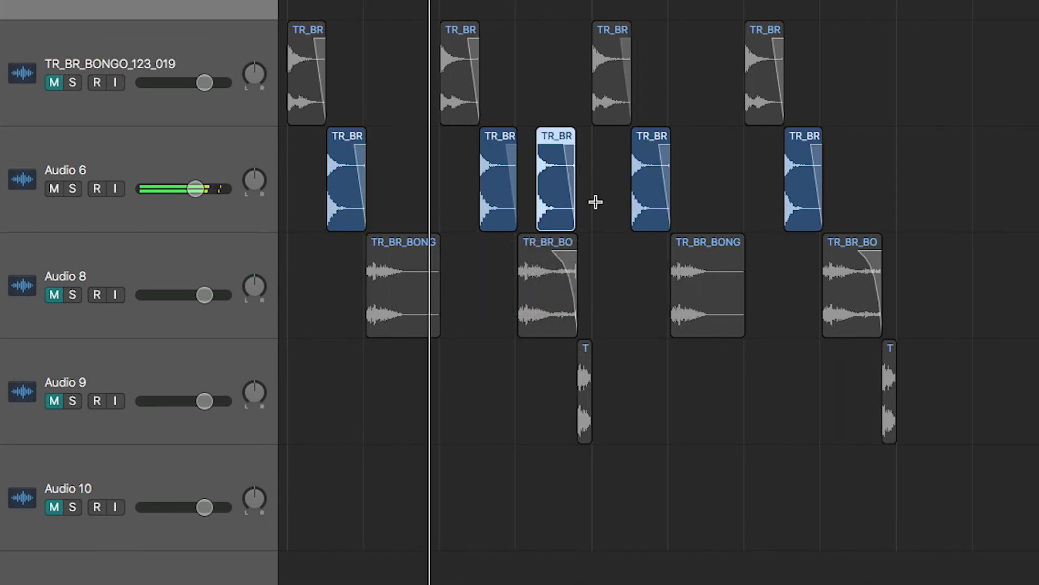
Step: Unmute Audio 9 and mute only its first hit
left_click(53, 402)
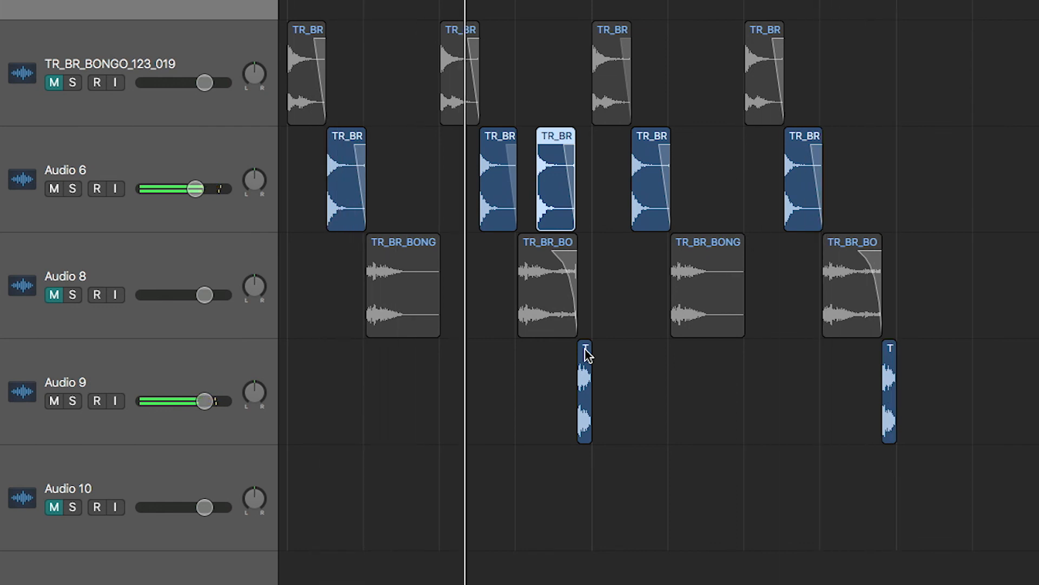
left_click(585, 365)
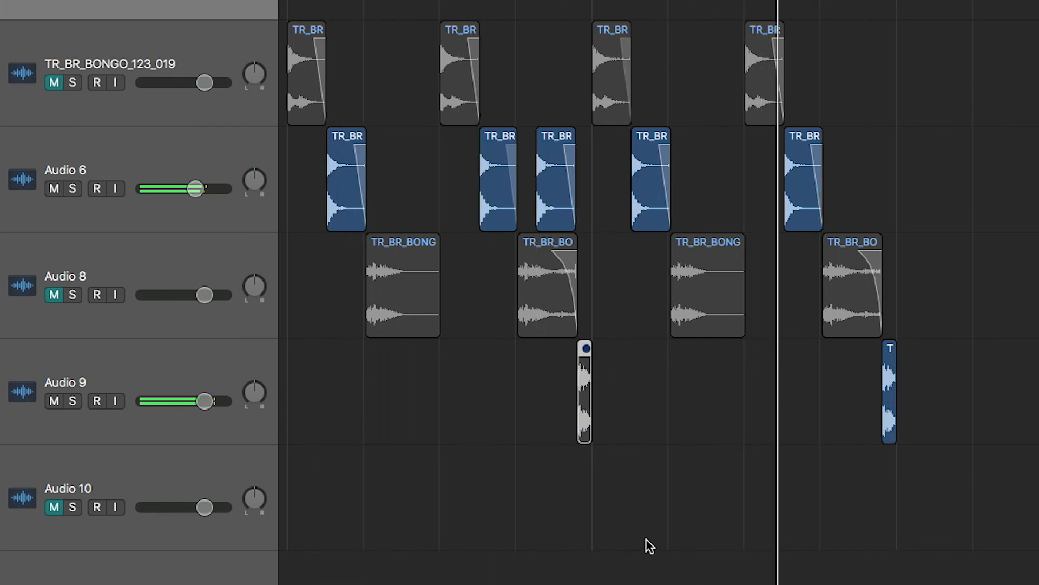
key("t")
left_click(690, 484)
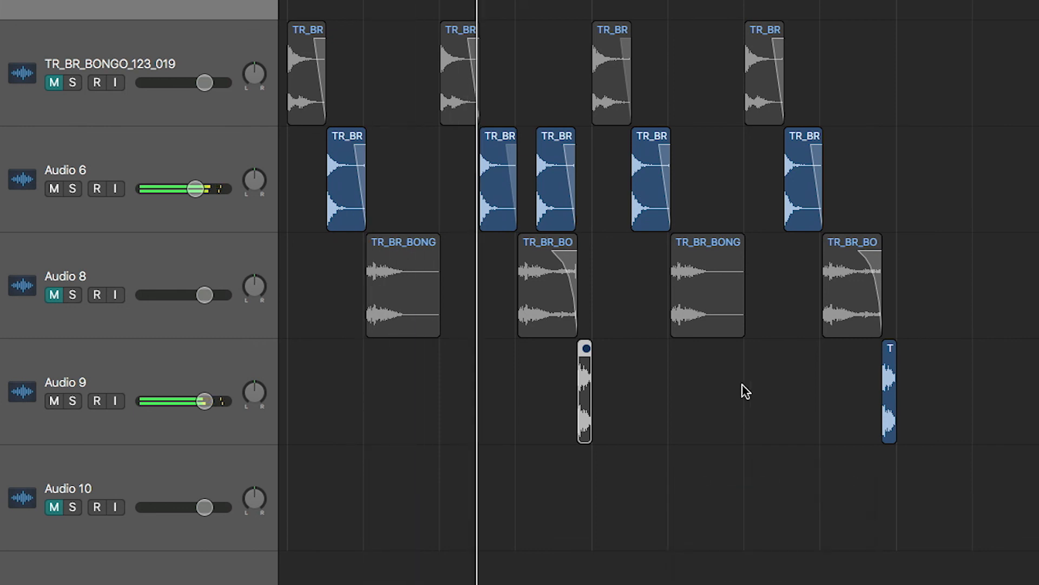
Step: Unmute the bongo track and move its four hits one beat later
left_click(54, 82)
left_click_drag(826, 41, 382, 35)
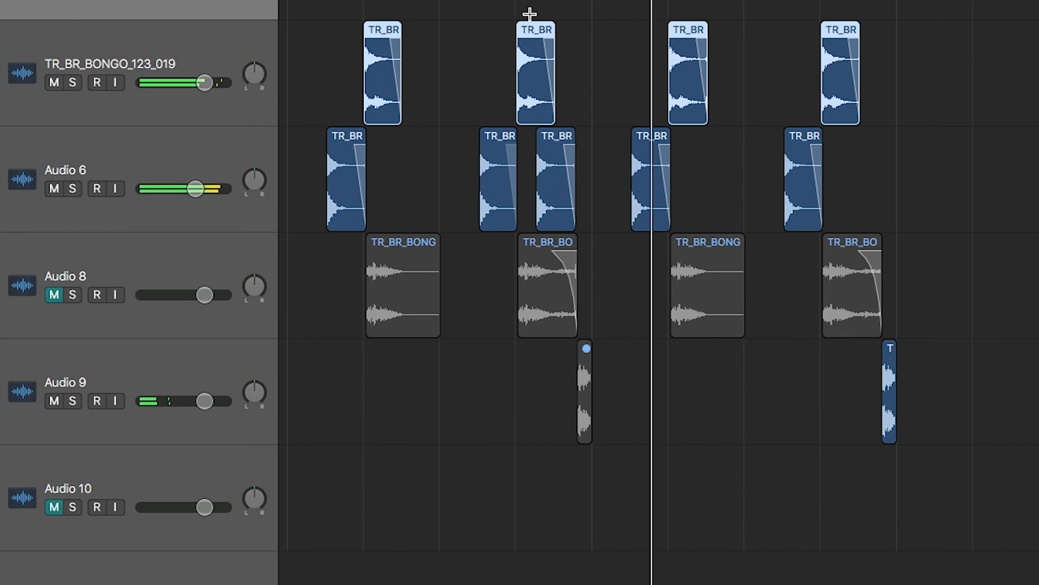
left_click(475, 27)
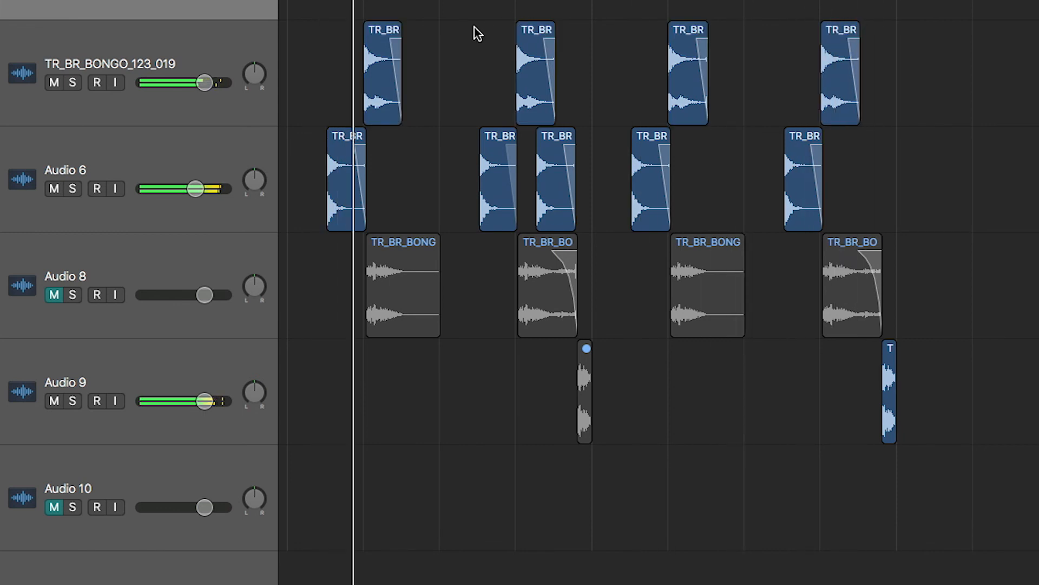
Step: Copy the first bongo hit to the start of bar 1 and the second to position 2 1 1 1
left_click(383, 34)
left_click_drag(383, 33, 306, 34)
left_click(550, 33)
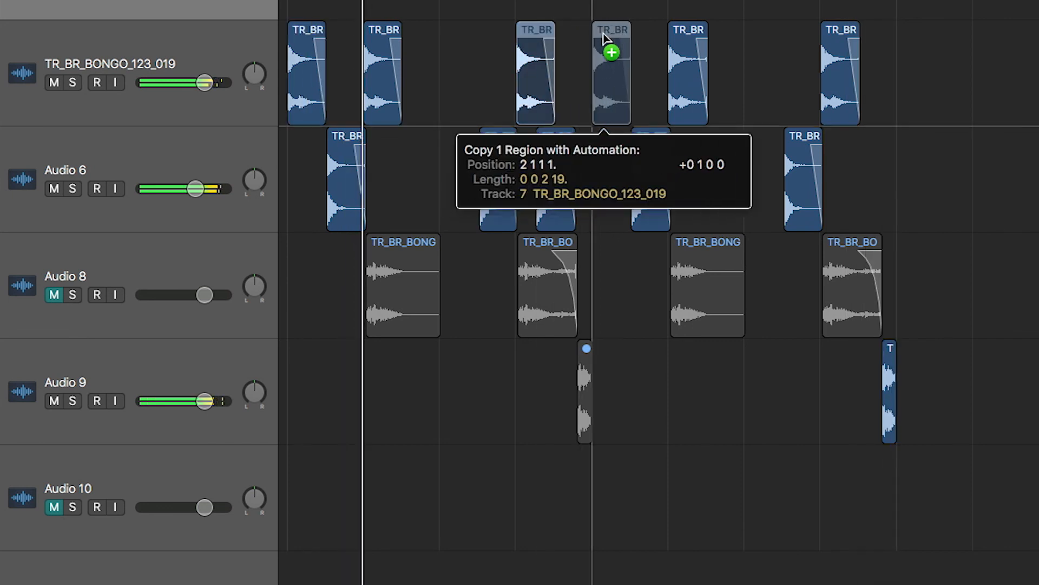